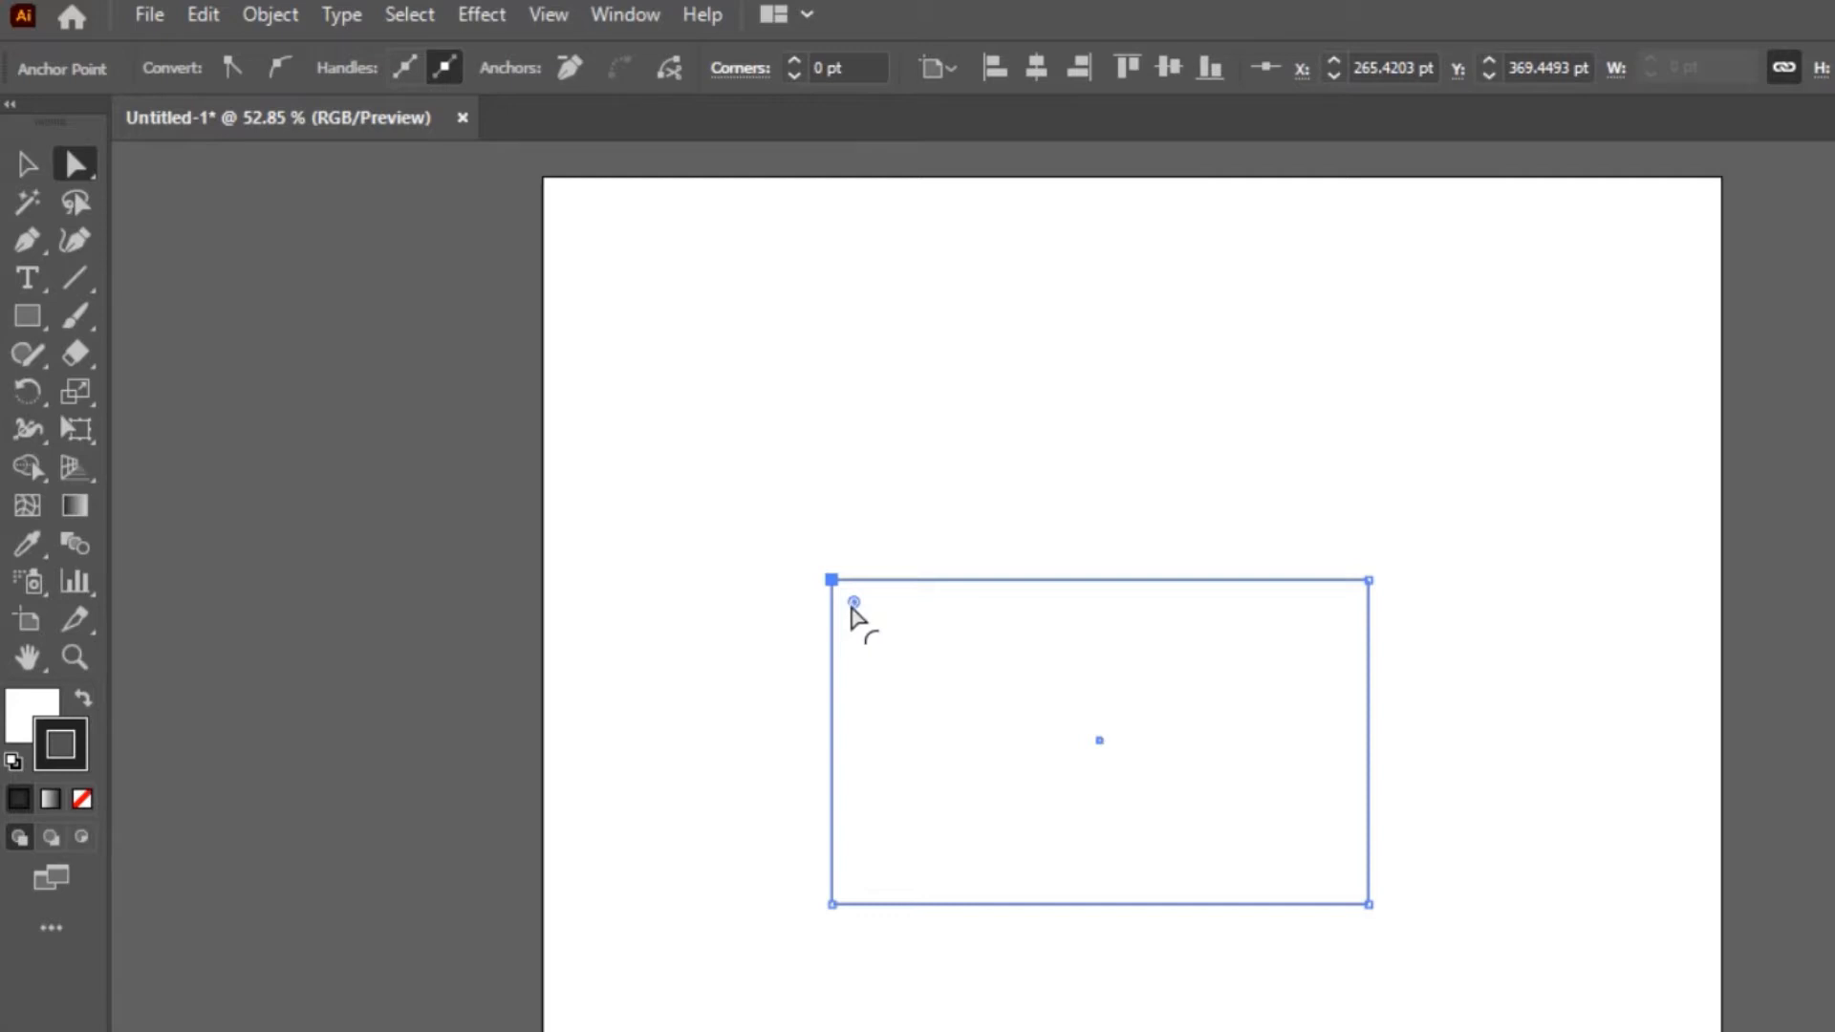
Round the rectangle's upper-left and lower-right corners together with a radius of about 82 pt
{"action": "left_click_drag", "start_coordinate": [852, 608], "coordinate": [1004, 755]}
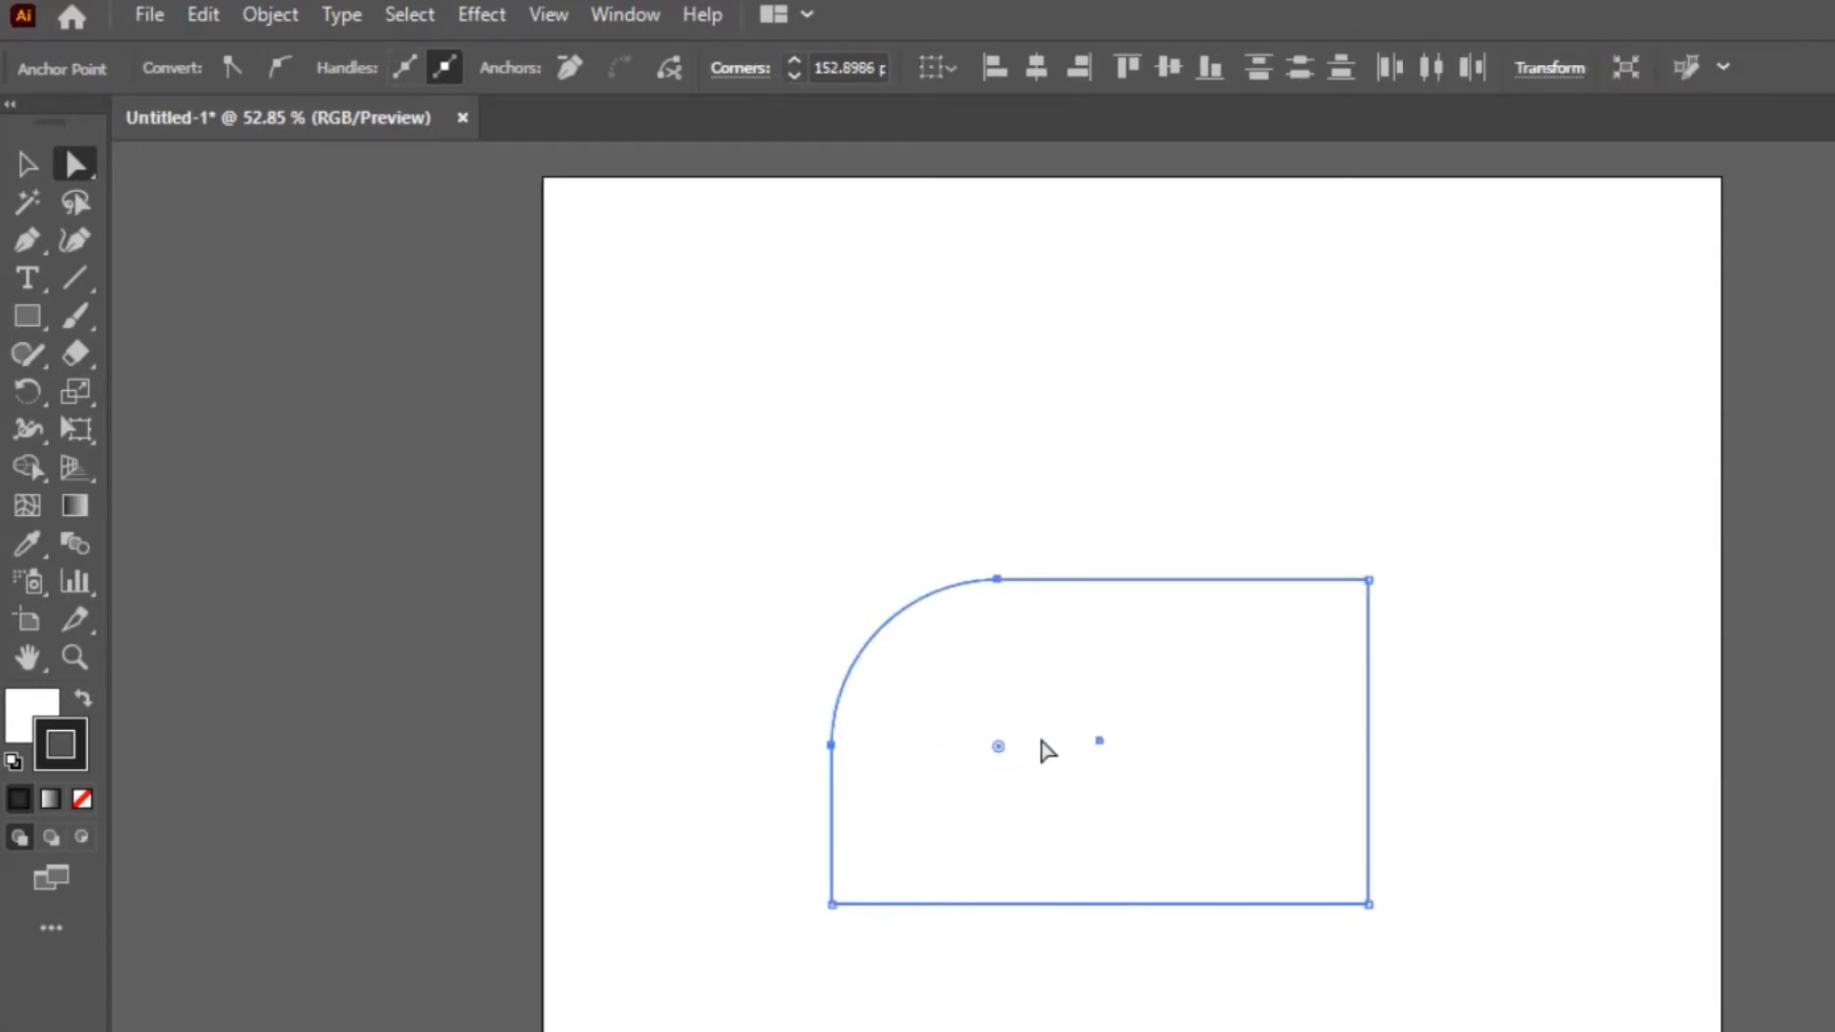
{"action": "key", "text": "ctrl+z"}
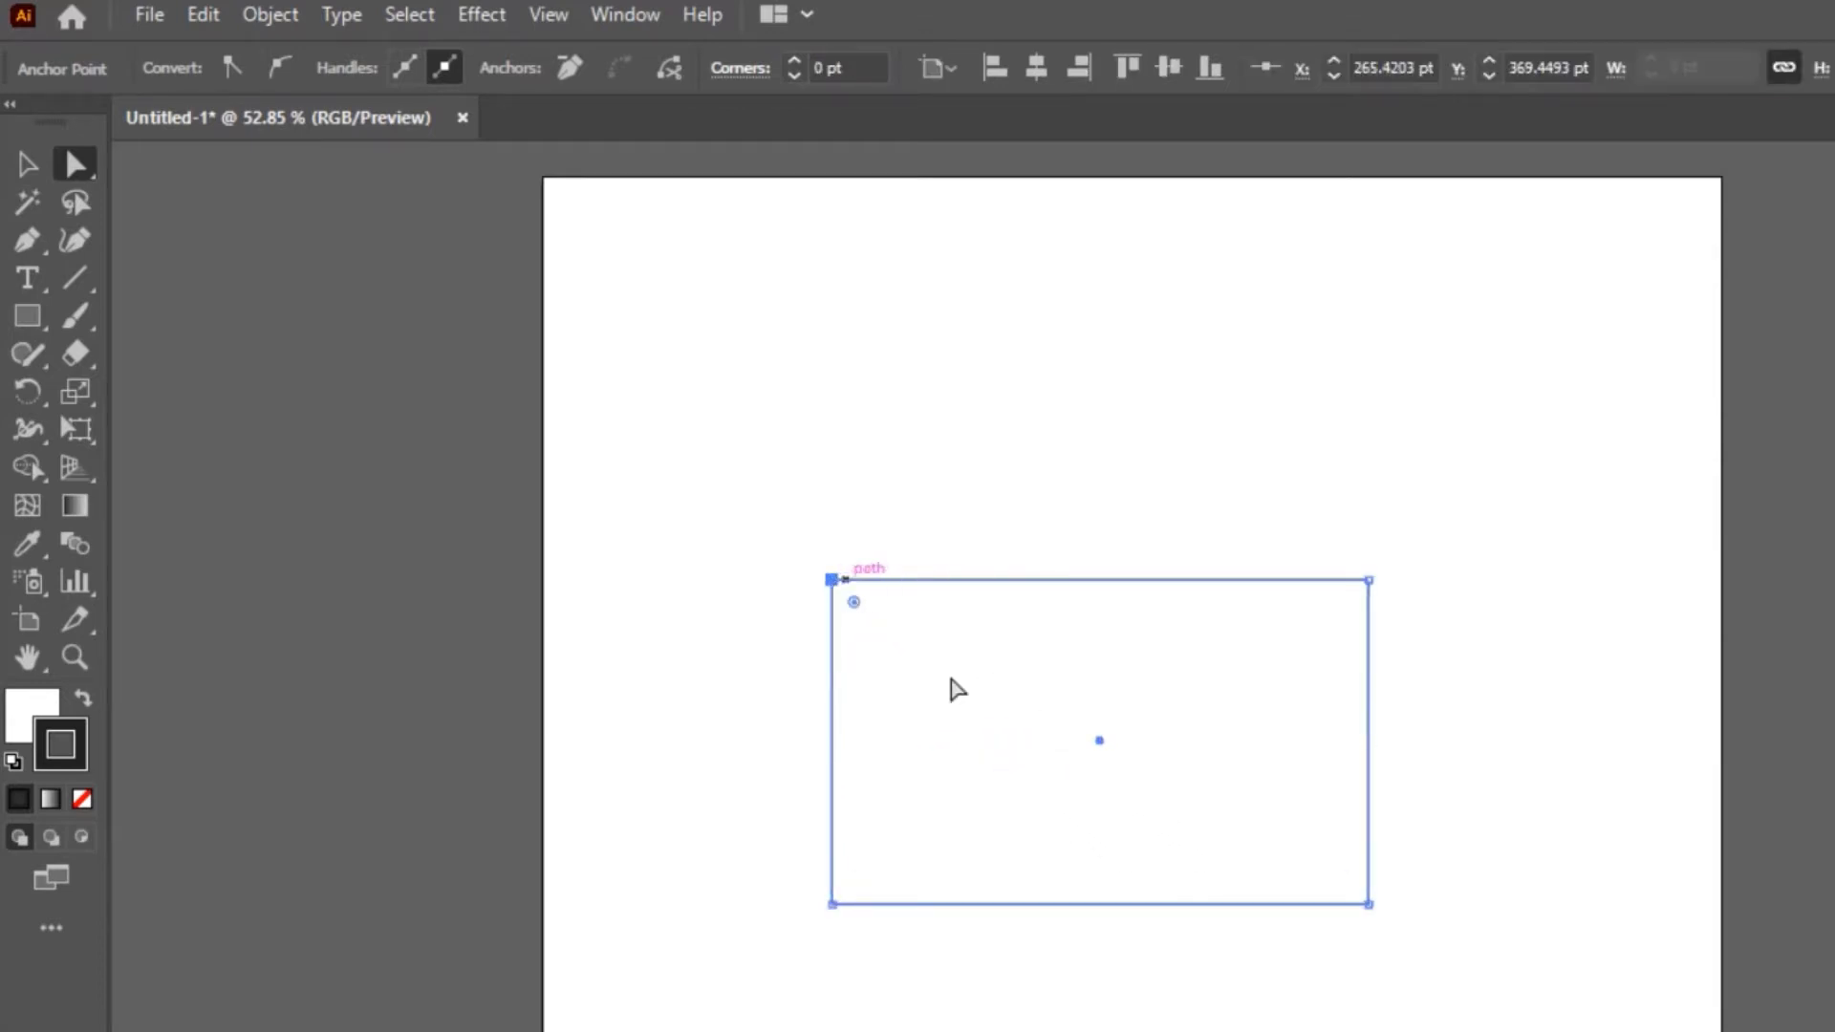
{"action": "left_click", "coordinate": [1370, 905]}
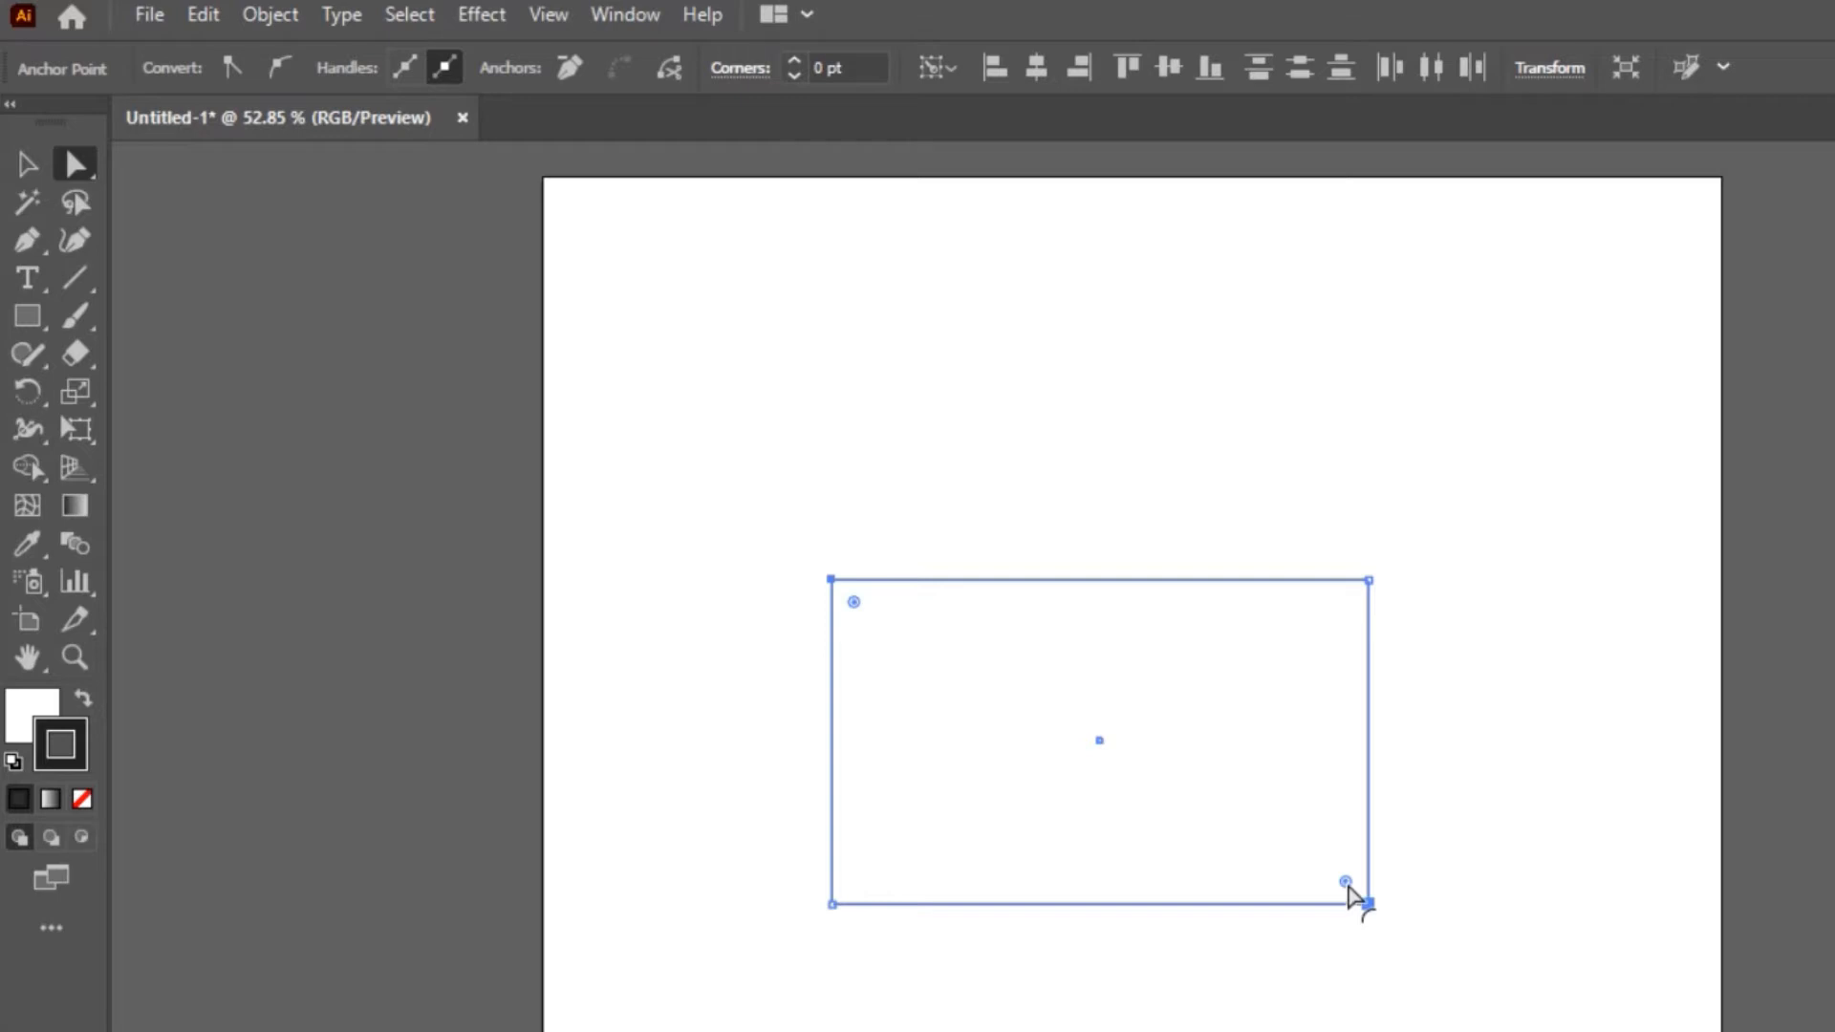
{"action": "left_click_drag", "start_coordinate": [1348, 887], "coordinate": [1229, 862]}
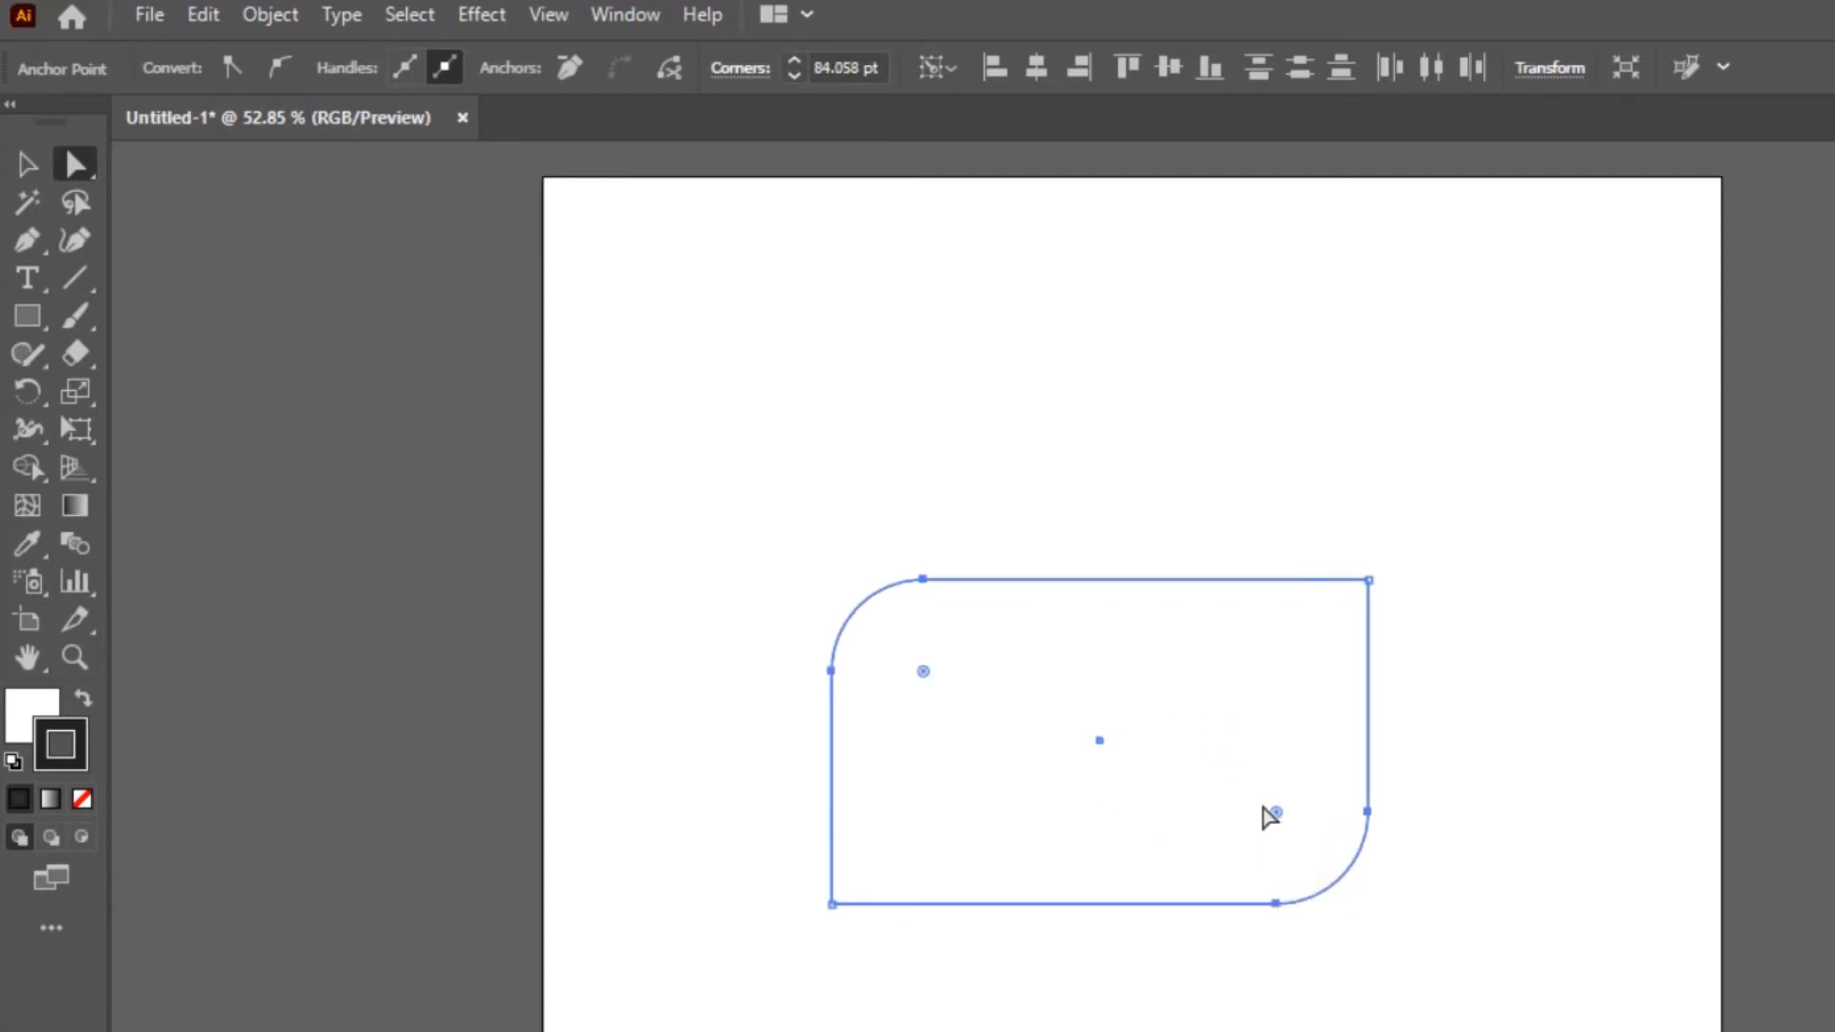
Hide the corner widgets of the selected rectangle and show them again
{"action": "left_click", "coordinate": [27, 166]}
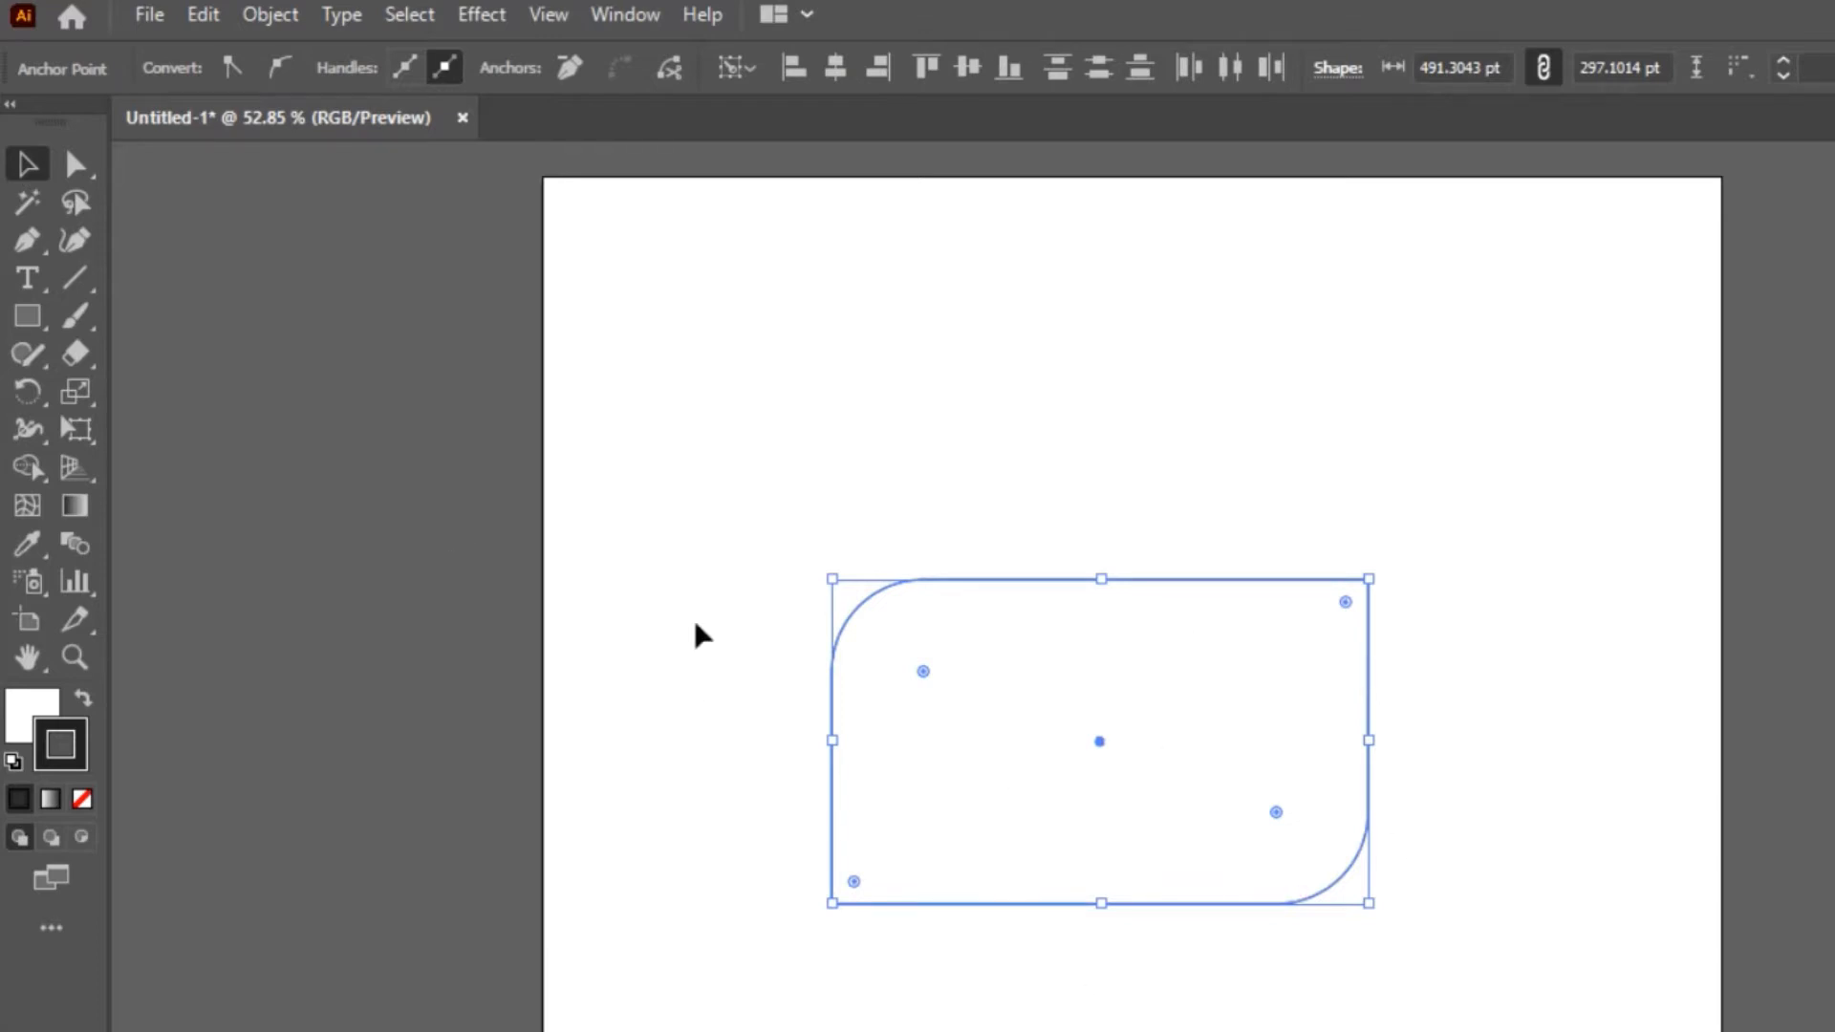
{"action": "left_click", "coordinate": [549, 16]}
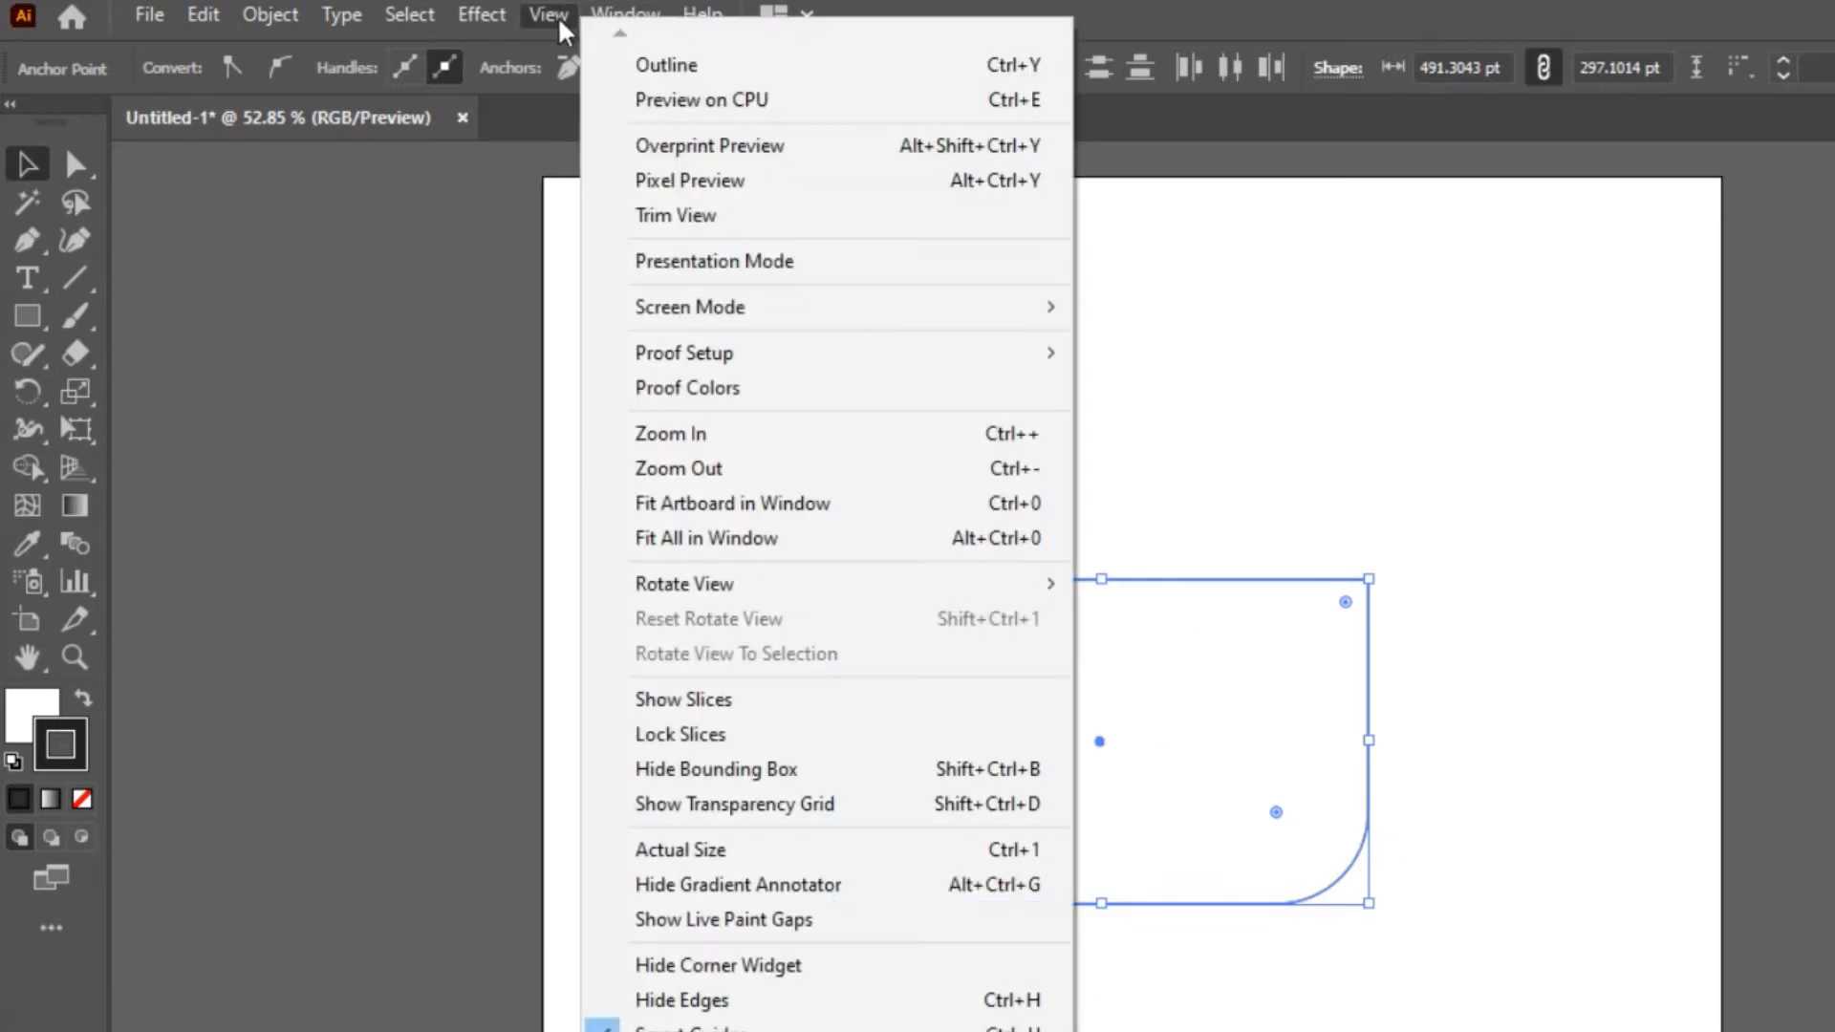
{"action": "left_click", "coordinate": [880, 971]}
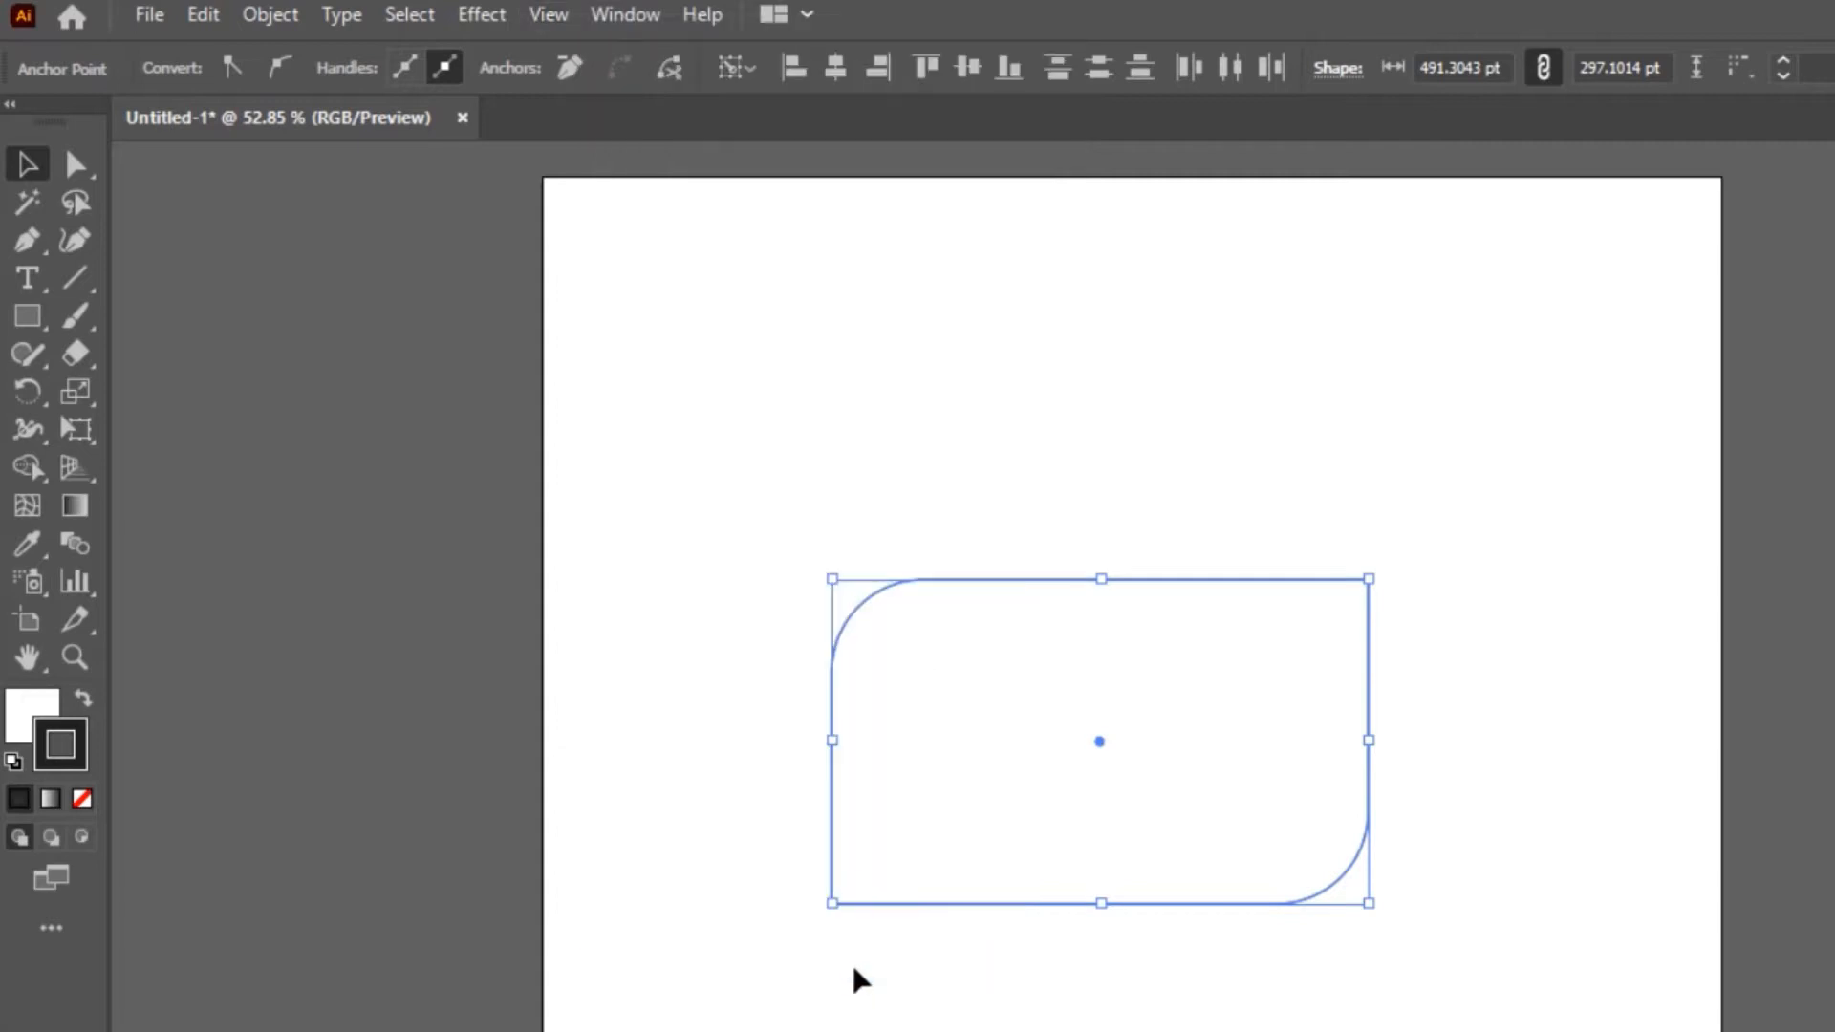
{"action": "left_click", "coordinate": [549, 16]}
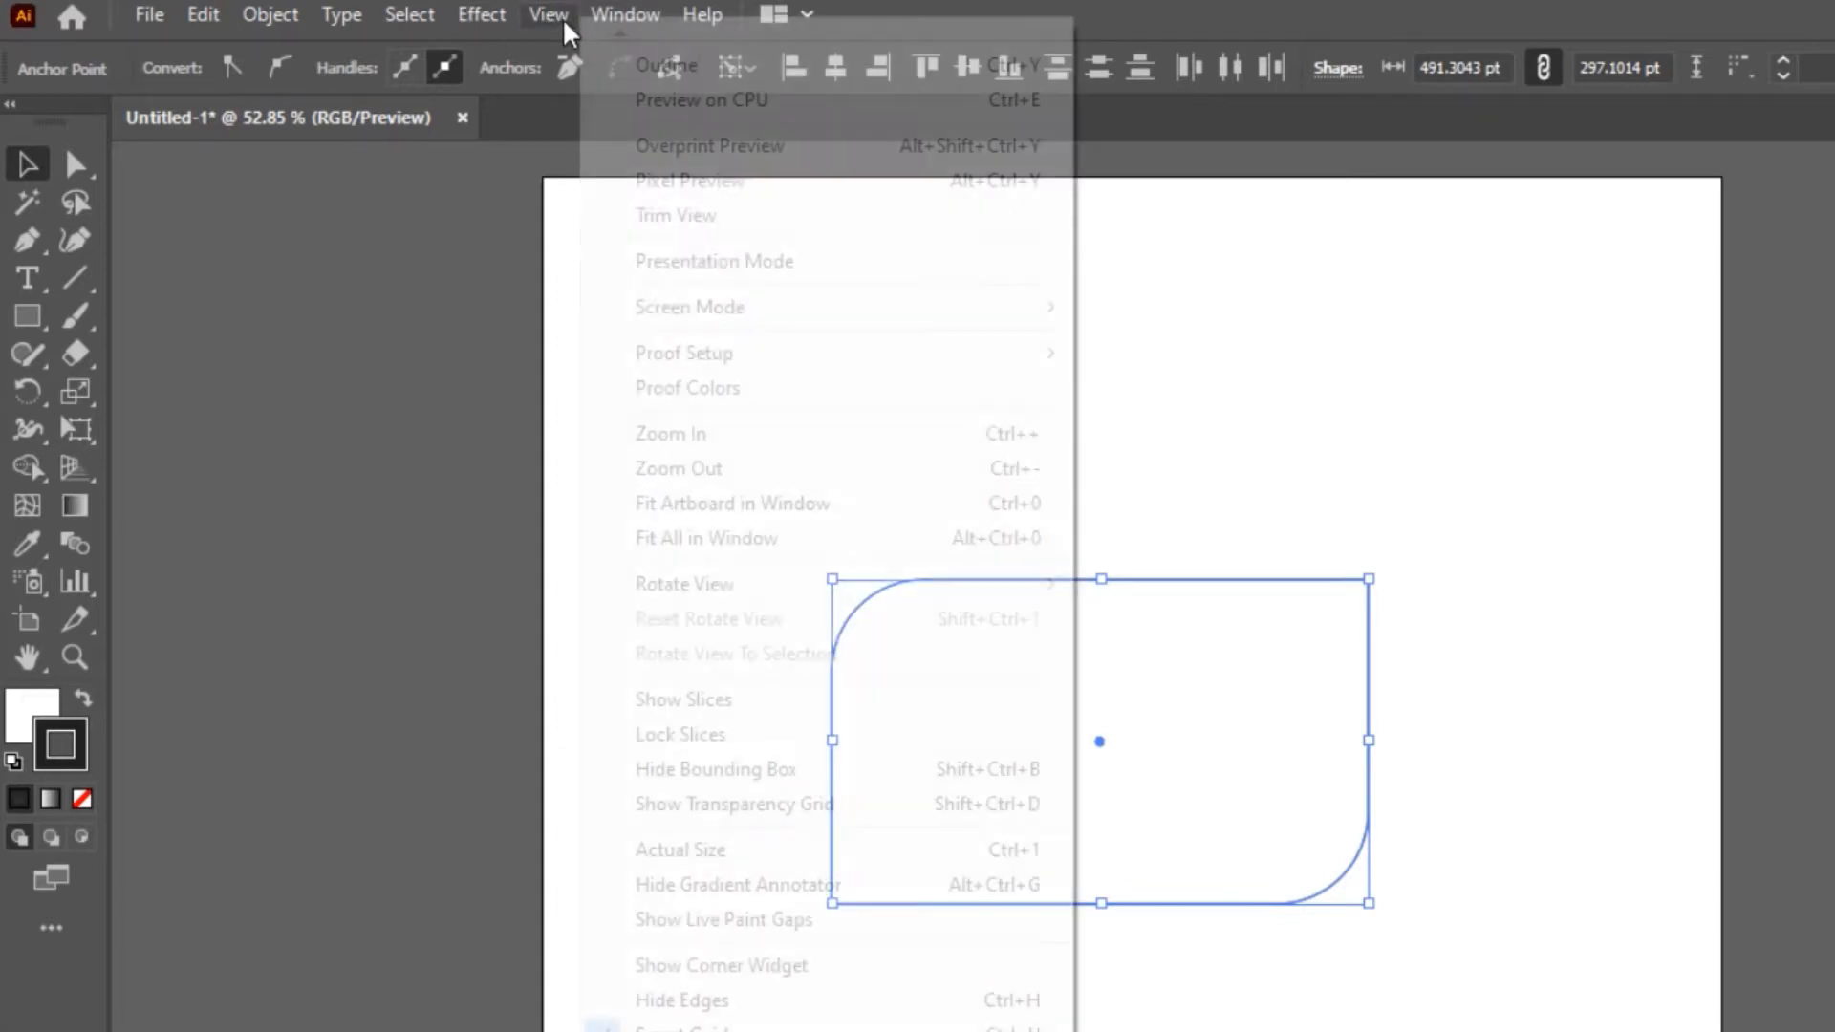
{"action": "left_click", "coordinate": [872, 968]}
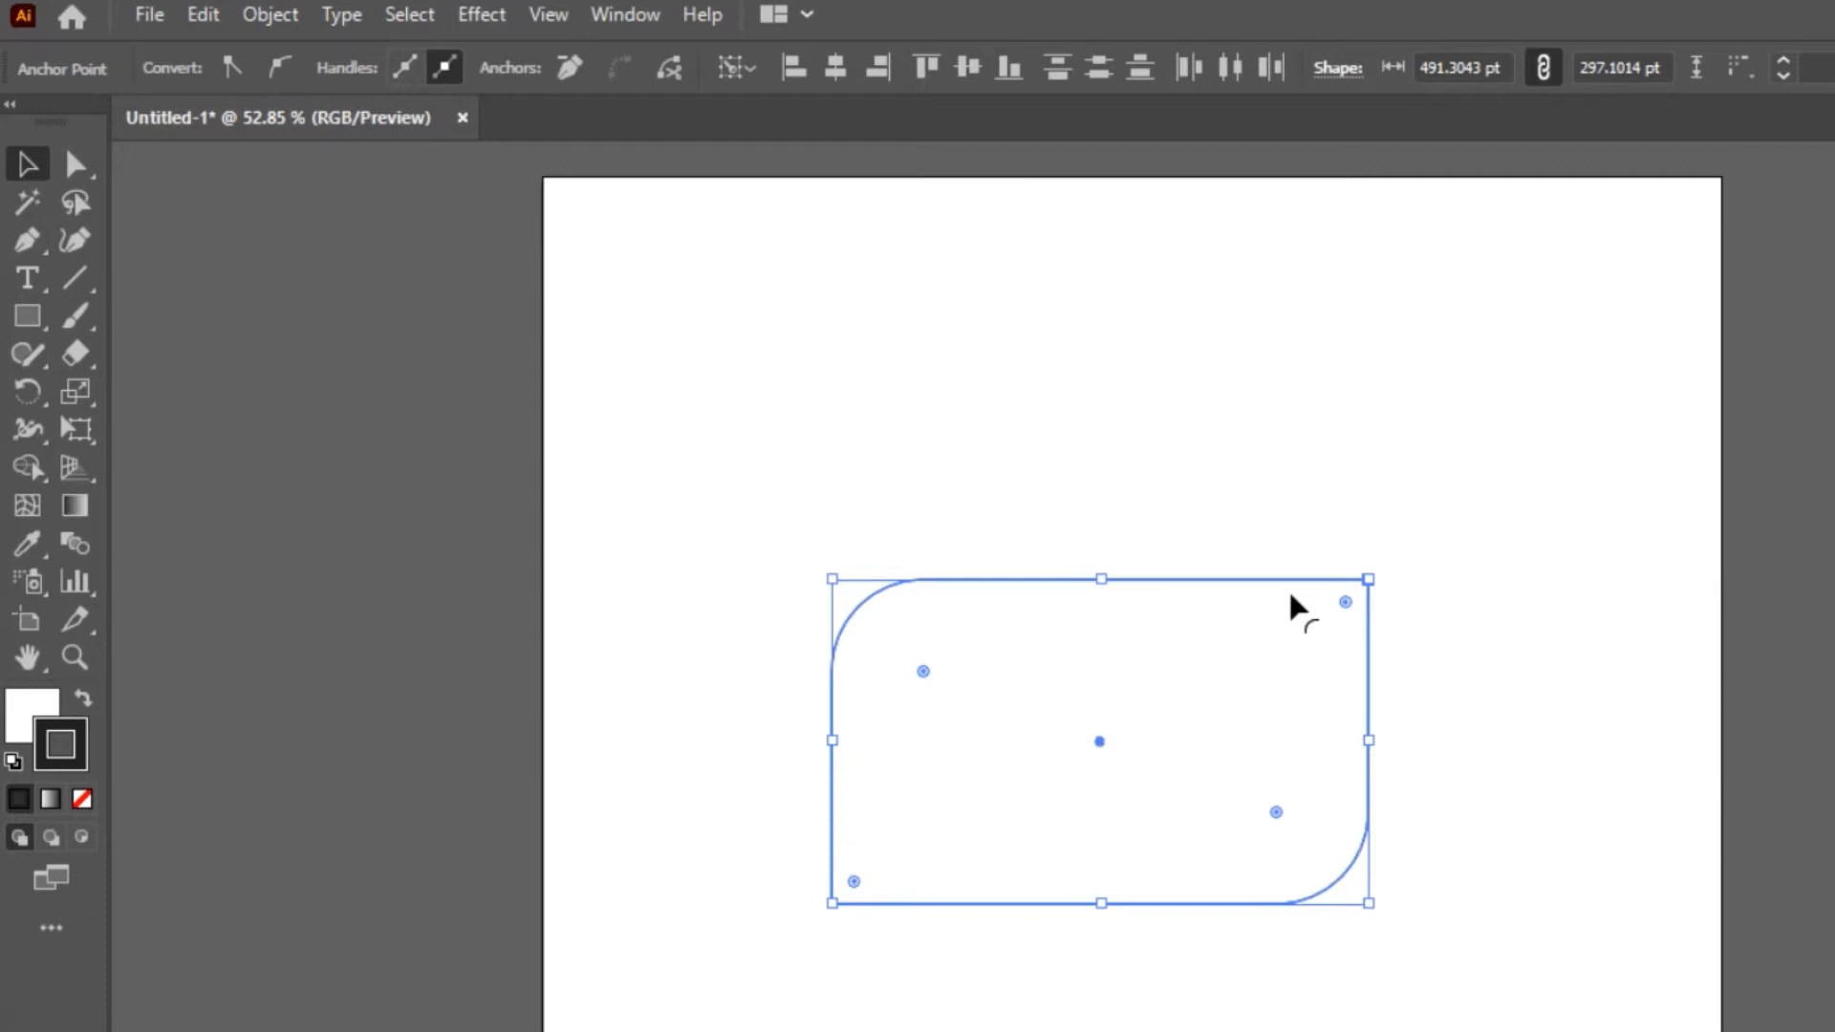
Cycle the rectangle's lower-right corner through the inverted round, chamfer and round styles, ending on inverted round
{"action": "left_click", "coordinate": [1425, 623]}
{"action": "key", "text": "a"}
{"action": "left_click", "coordinate": [1371, 723]}
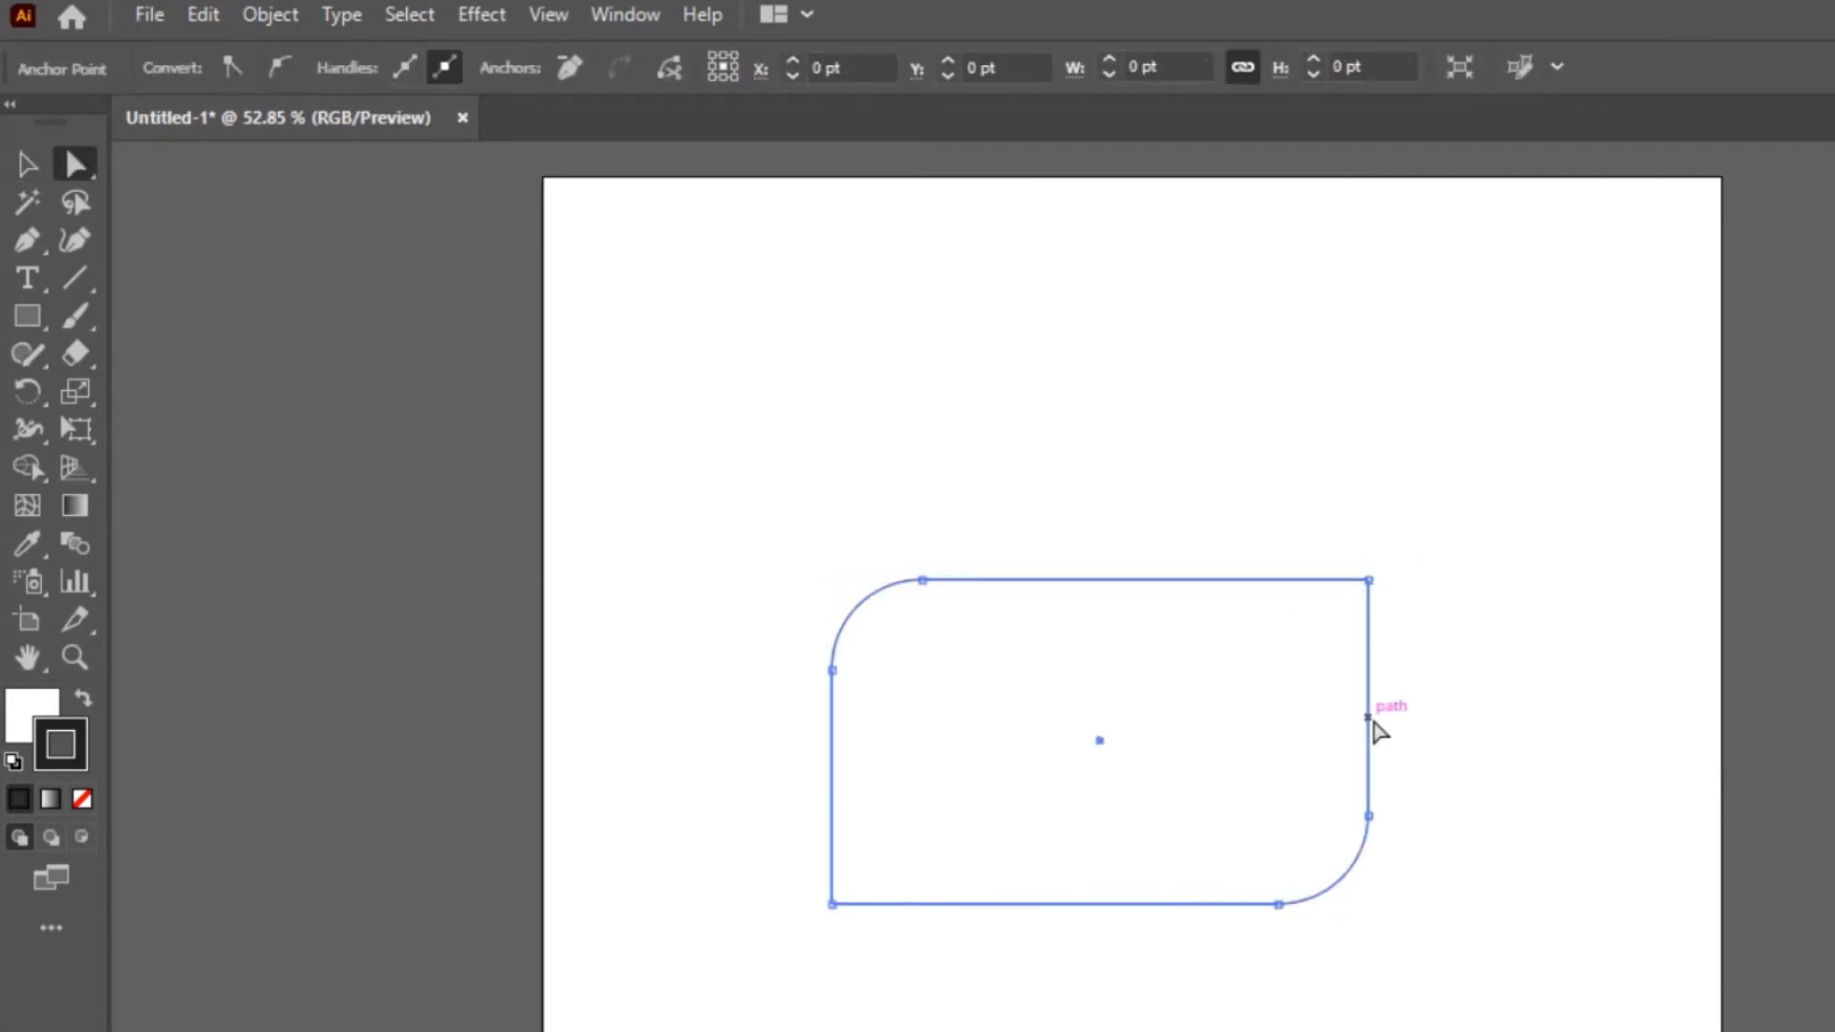
{"action": "left_click", "coordinate": [1279, 905]}
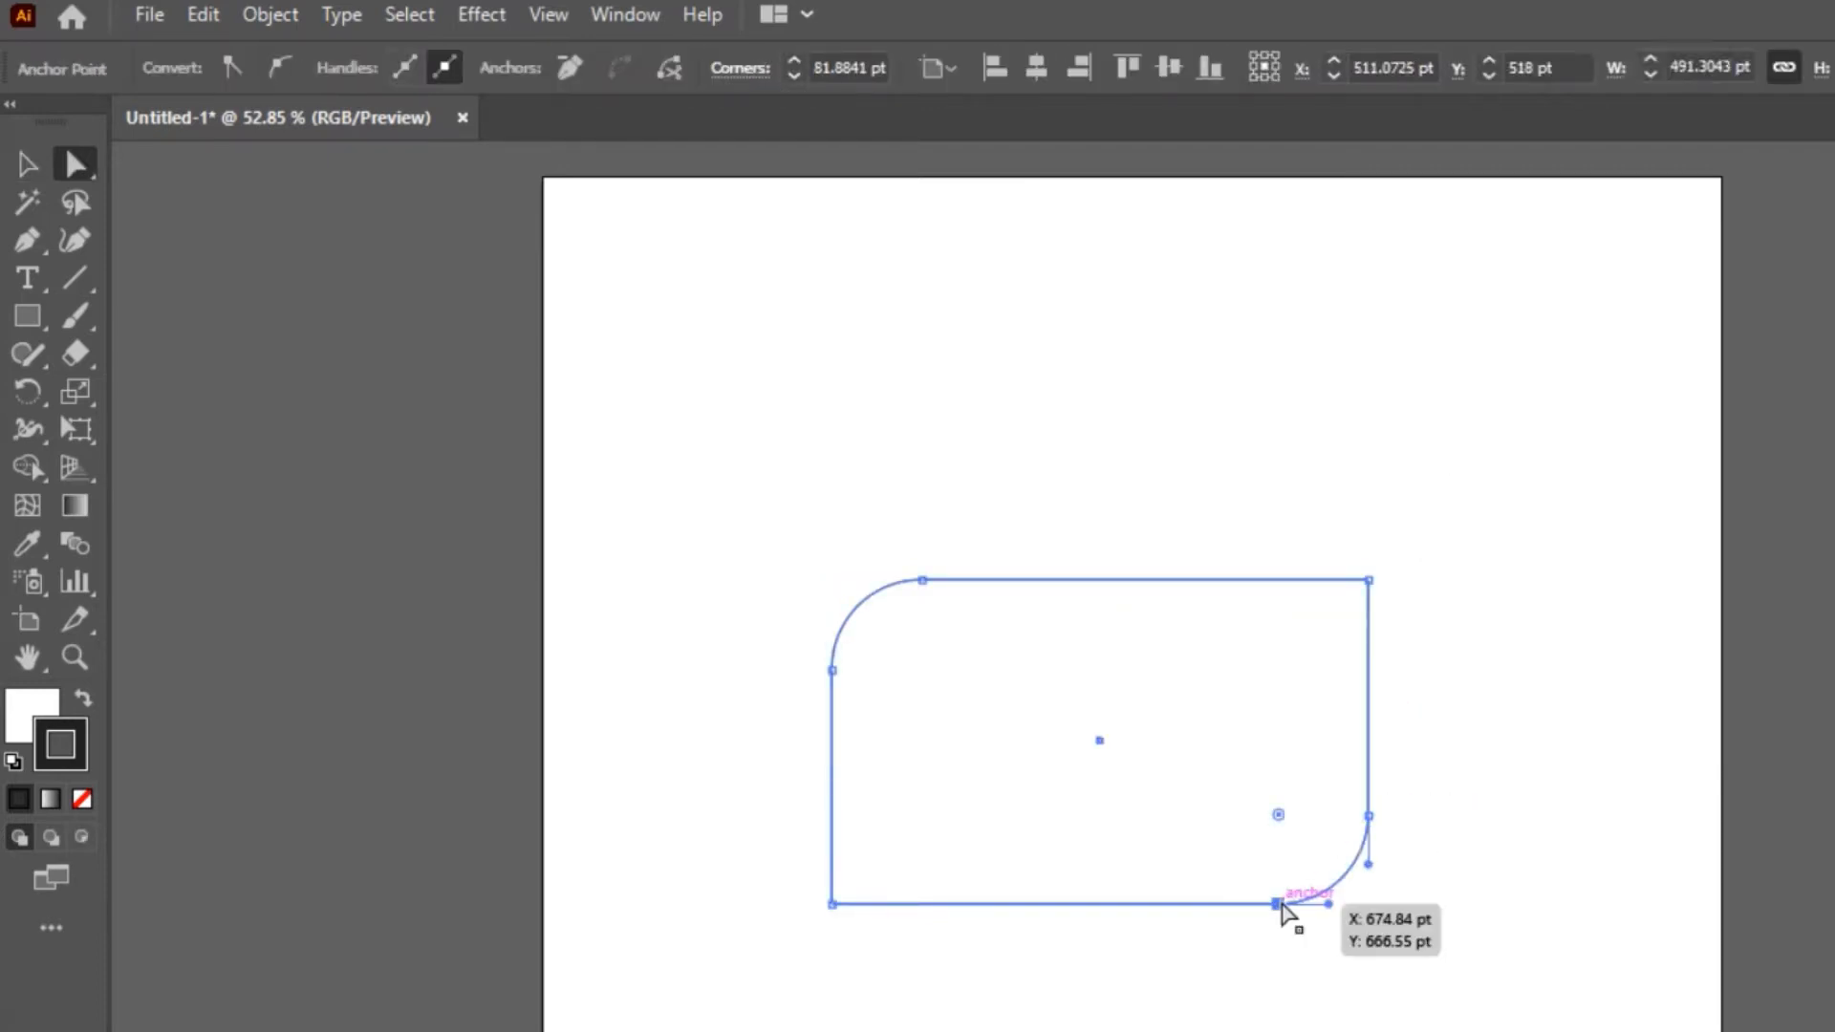
{"action": "left_click", "coordinate": [1280, 818], "text": "alt"}
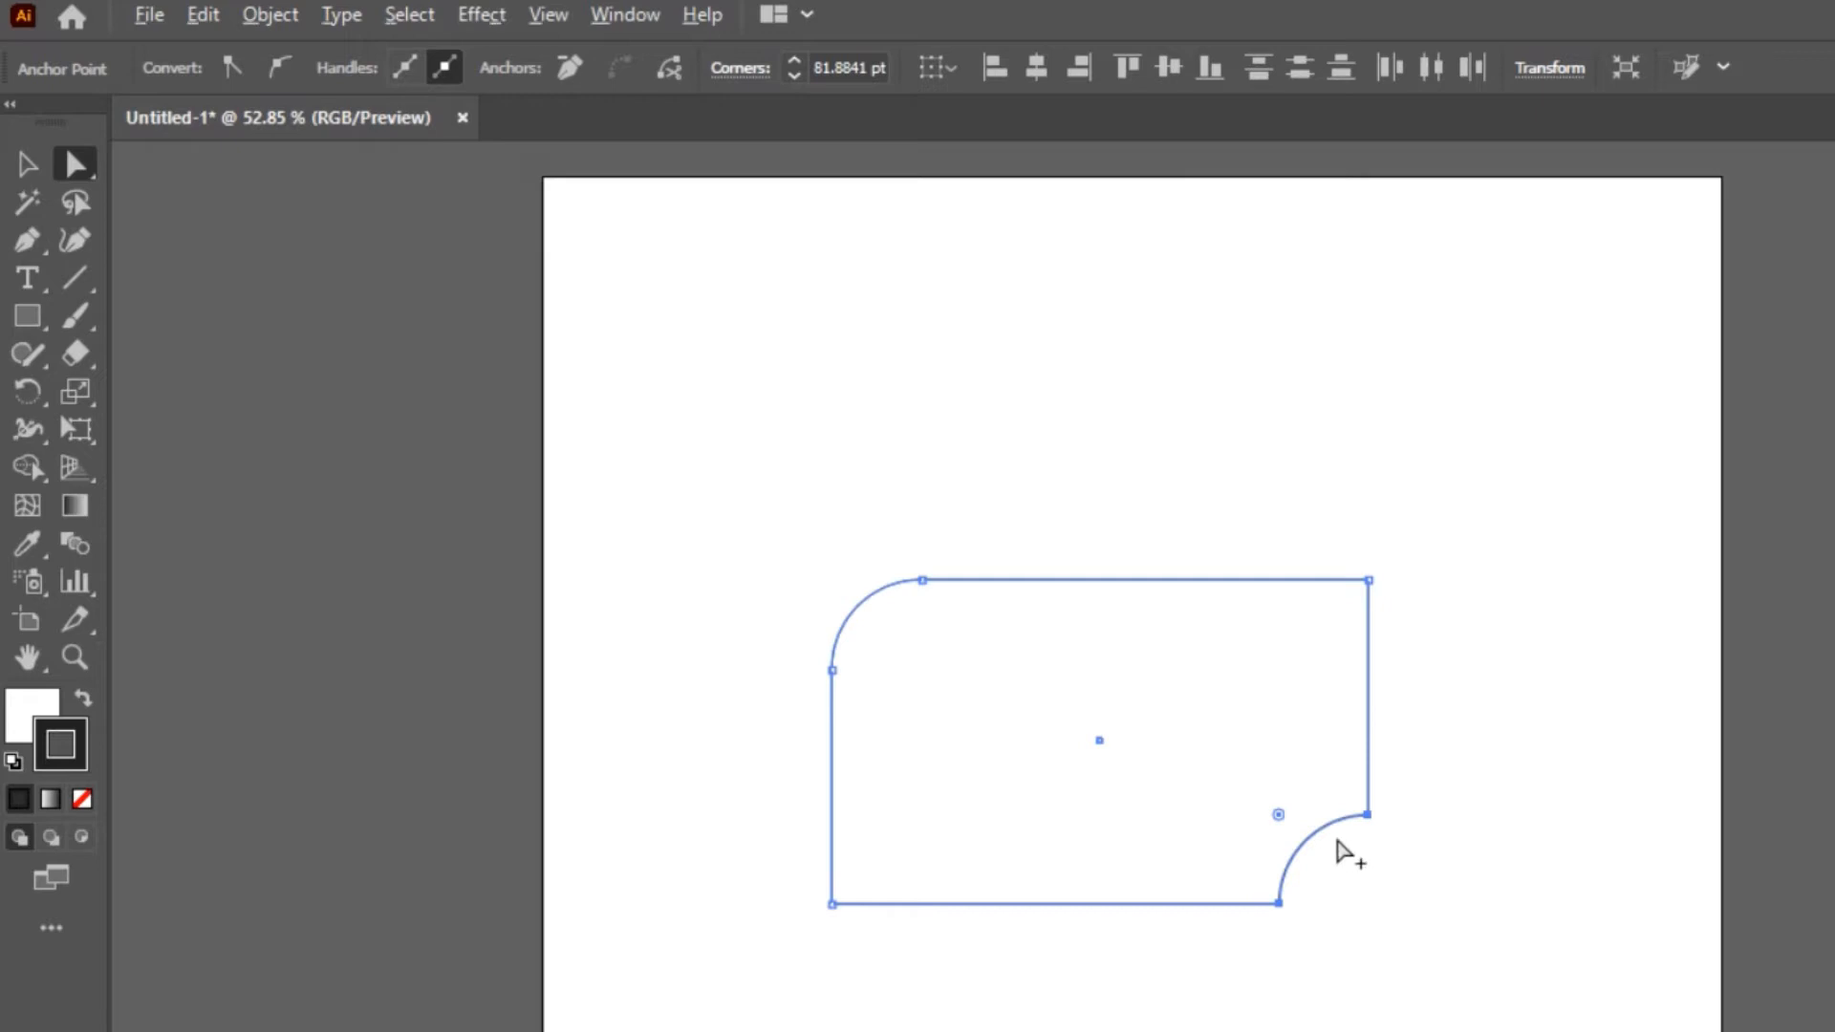
{"action": "left_click", "coordinate": [1280, 815], "text": "alt"}
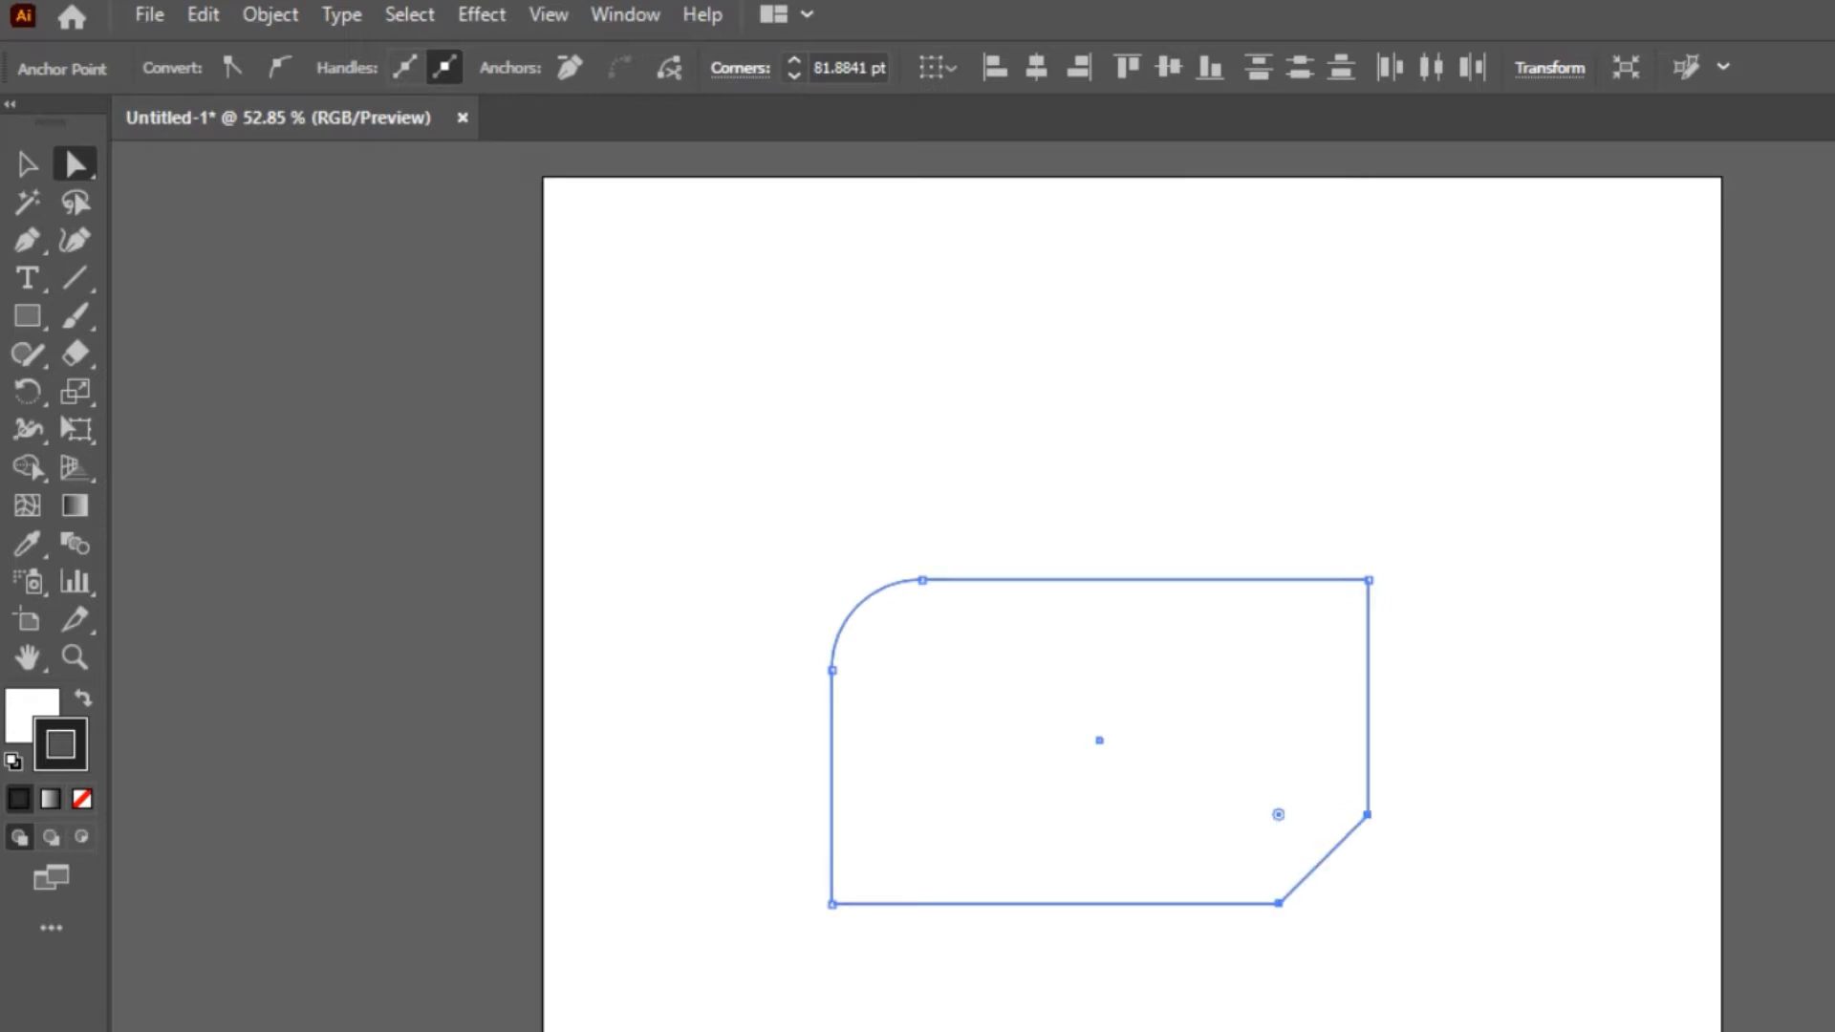
{"action": "left_click", "coordinate": [1280, 816], "text": "alt"}
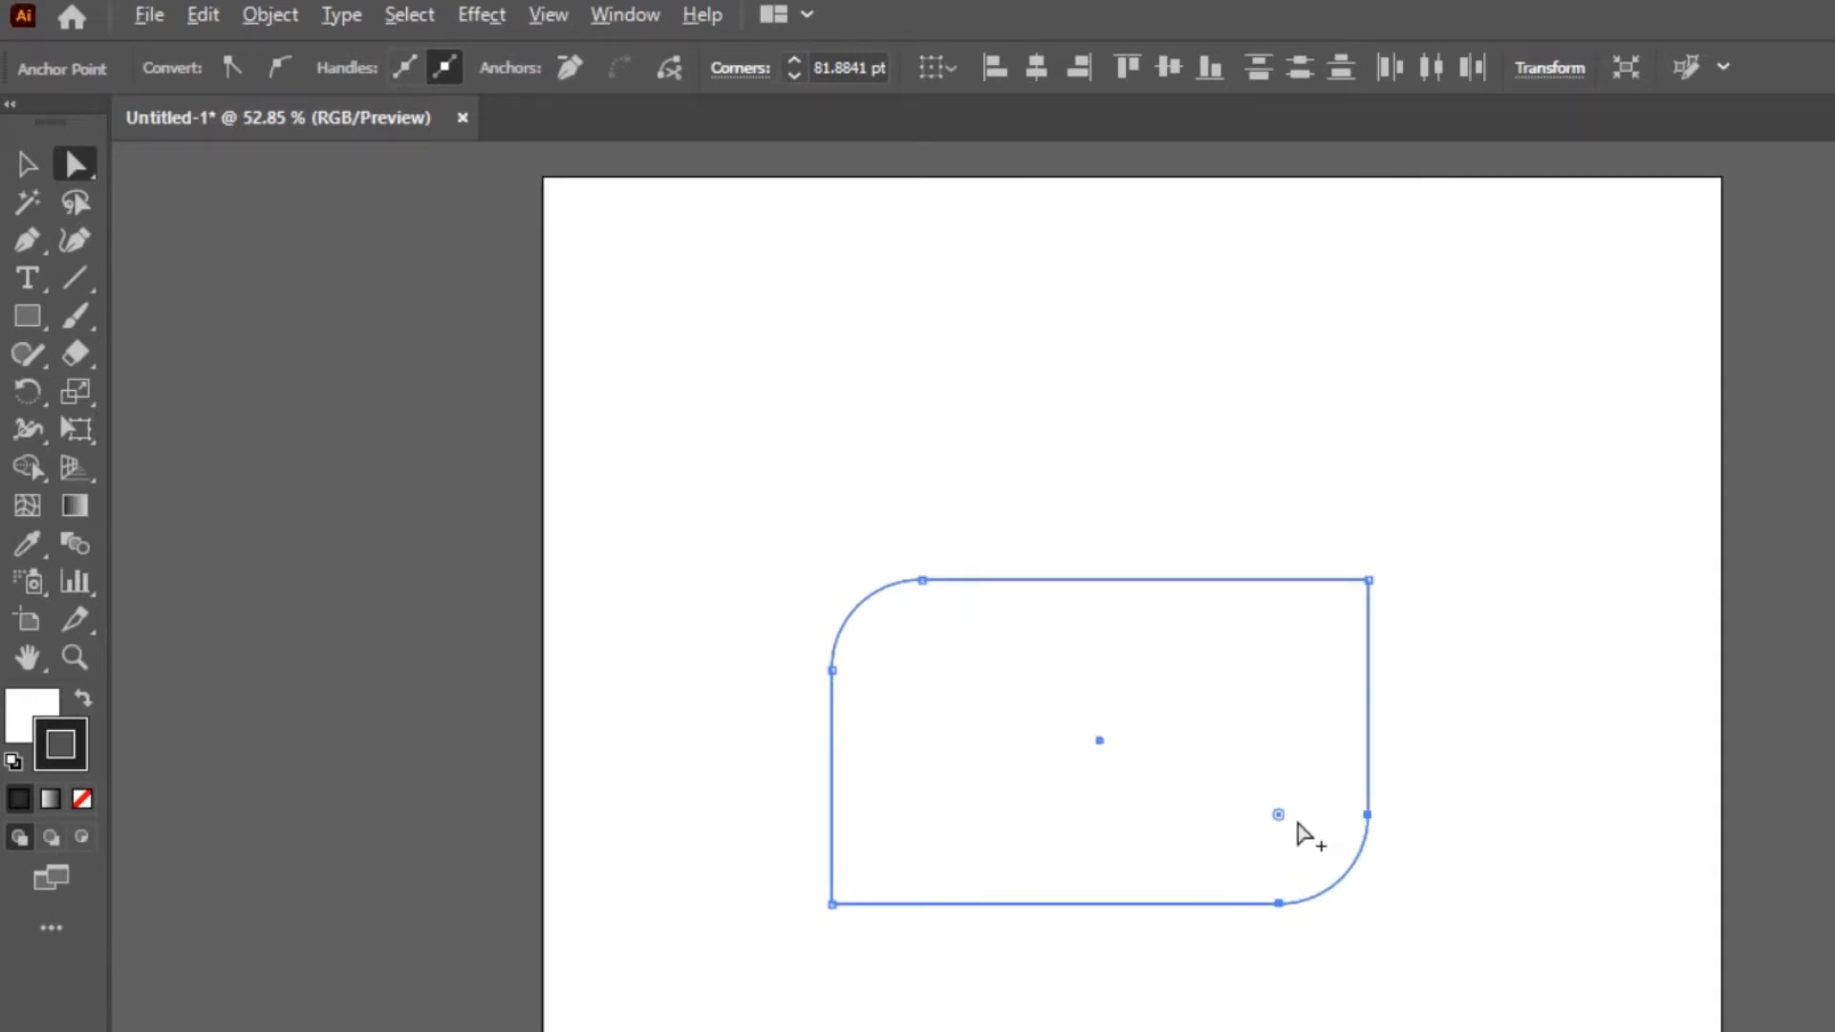
{"action": "left_click", "coordinate": [1280, 815], "text": "alt"}
Make the lower-right corner a larger chamfer and set the rectangle's upper-left corner radius to 77 pt
{"action": "mouse_move", "coordinate": [1282, 826]}
{"action": "left_mouse_down"}
{"action": "mouse_move", "coordinate": [1234, 783]}
{"action": "mouse_move", "coordinate": [1254, 819]}
{"action": "mouse_move", "coordinate": [1213, 803]}
{"action": "mouse_move", "coordinate": [1278, 832]}
{"action": "mouse_move", "coordinate": [1229, 770]}
{"action": "mouse_move", "coordinate": [1267, 820]}
{"action": "left_mouse_up"}
{"action": "left_click", "coordinate": [1253, 793], "text": "alt"}
{"action": "left_click", "coordinate": [861, 601]}
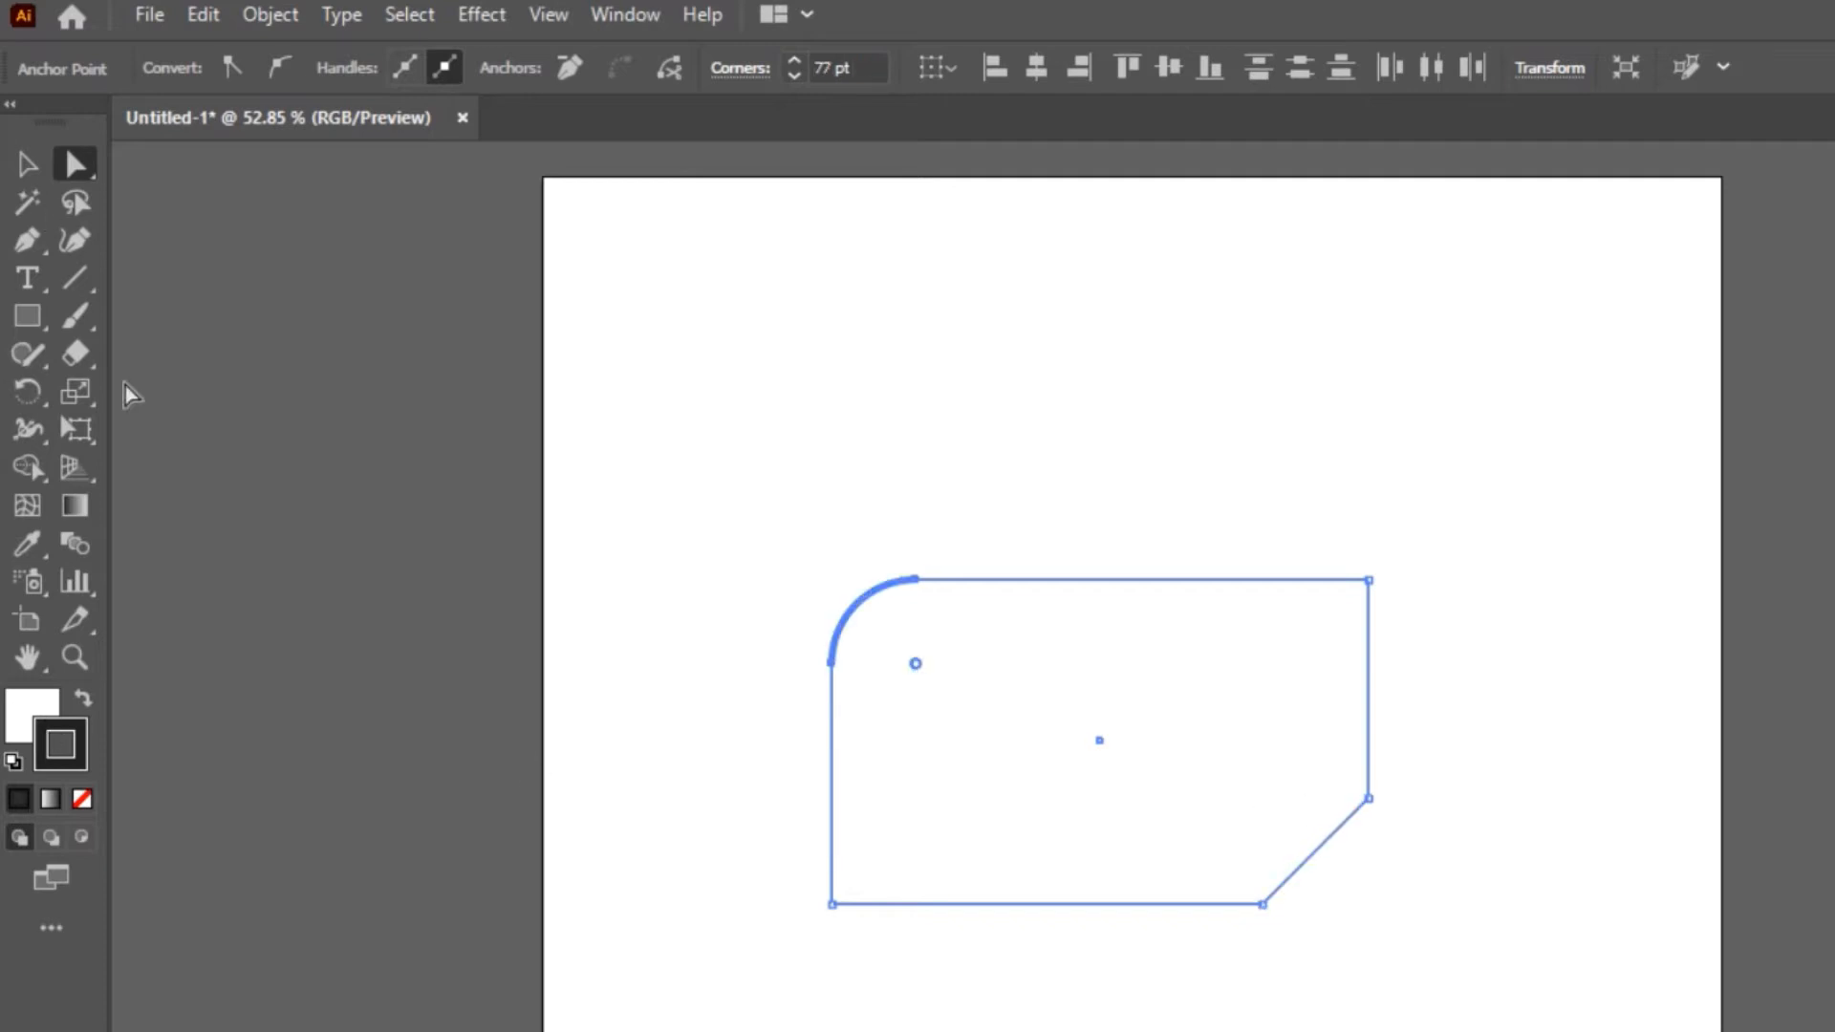
Draw a five-pointed star above the right half of the rectangle
{"action": "left_click", "coordinate": [9, 321]}
{"action": "left_click", "coordinate": [135, 465]}
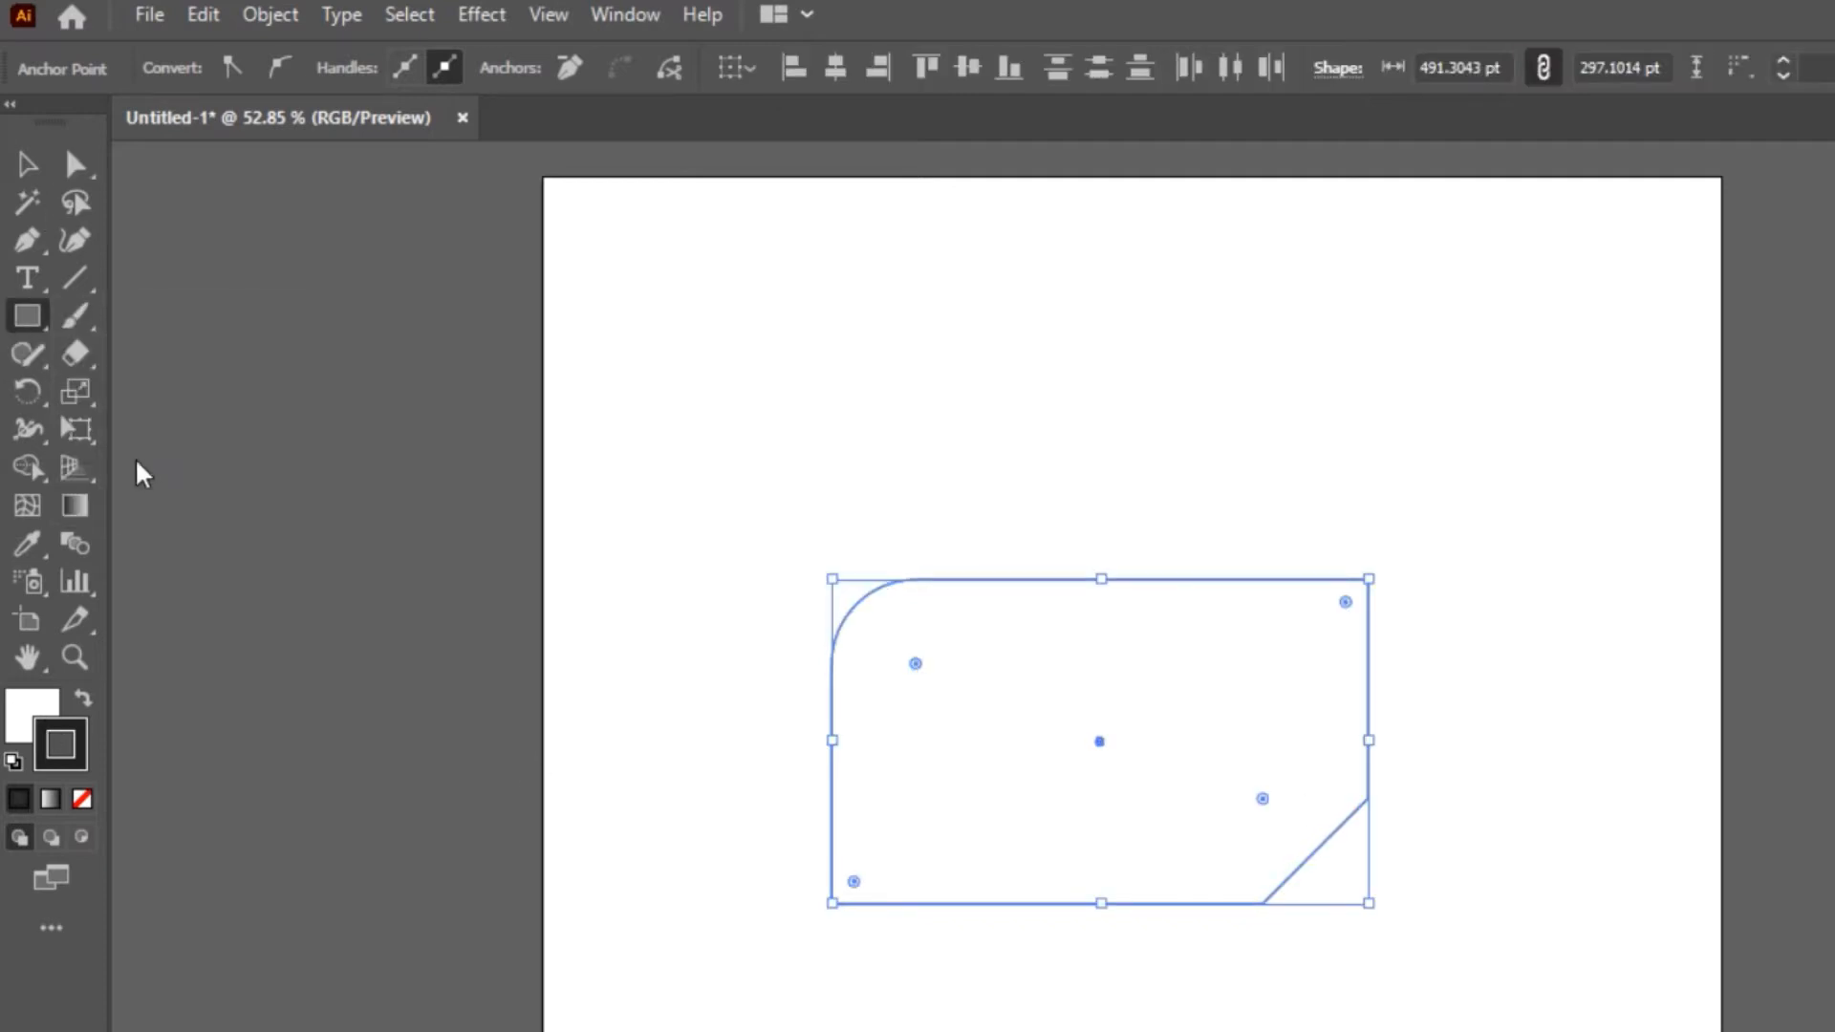
{"action": "left_click_drag", "start_coordinate": [1264, 384], "coordinate": [1395, 489]}
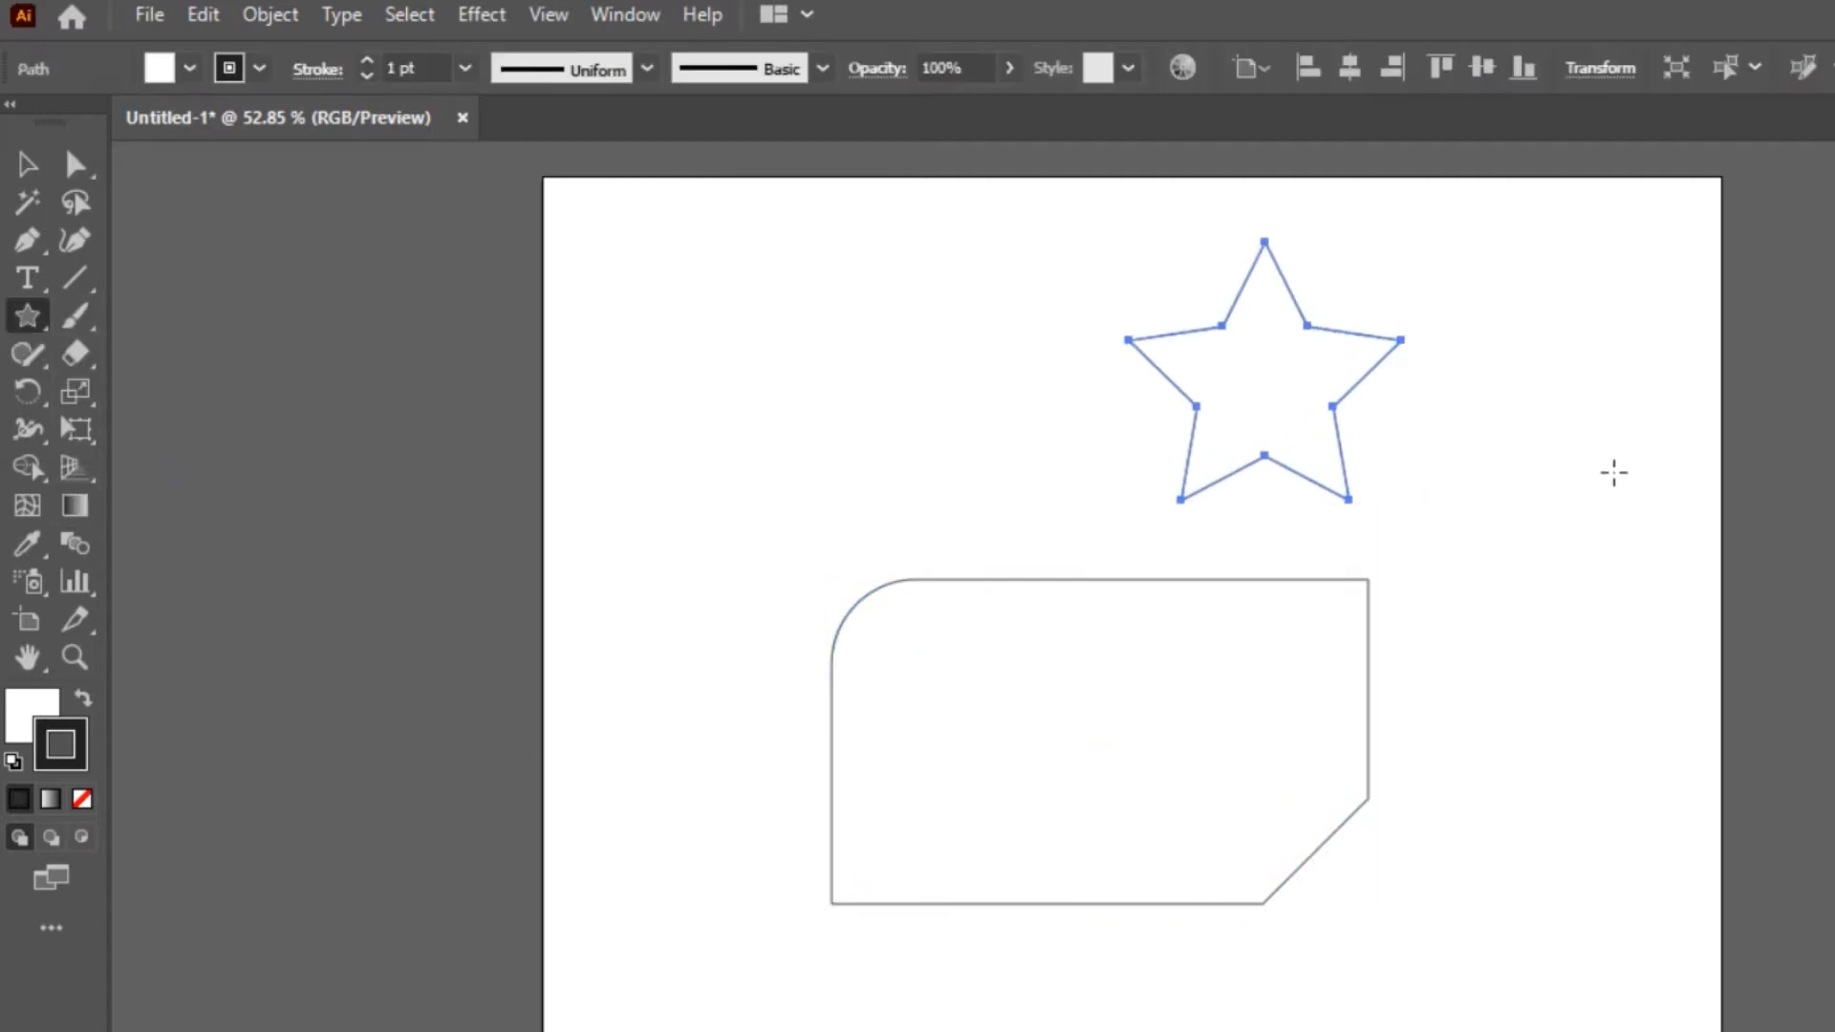
Round the star's five outer points together with a corner radius of about 10 pt
{"action": "left_click", "coordinate": [80, 166]}
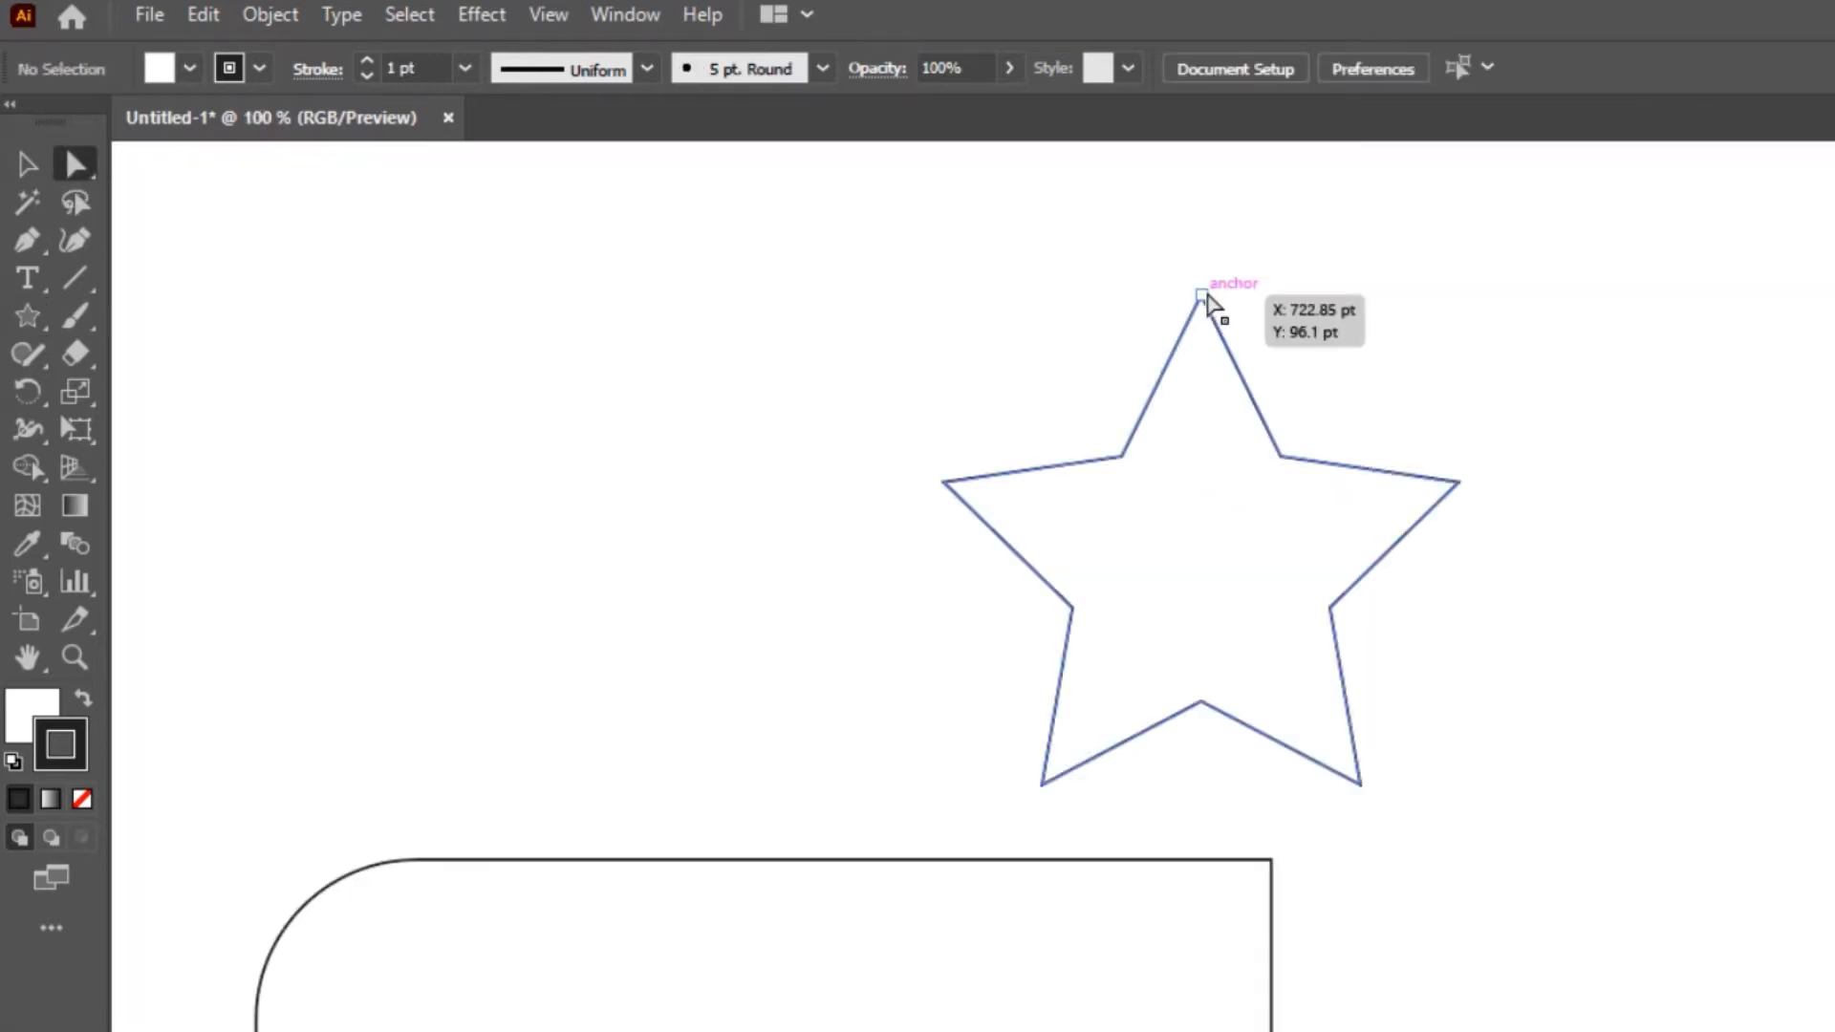
{"action": "left_click", "coordinate": [1203, 295]}
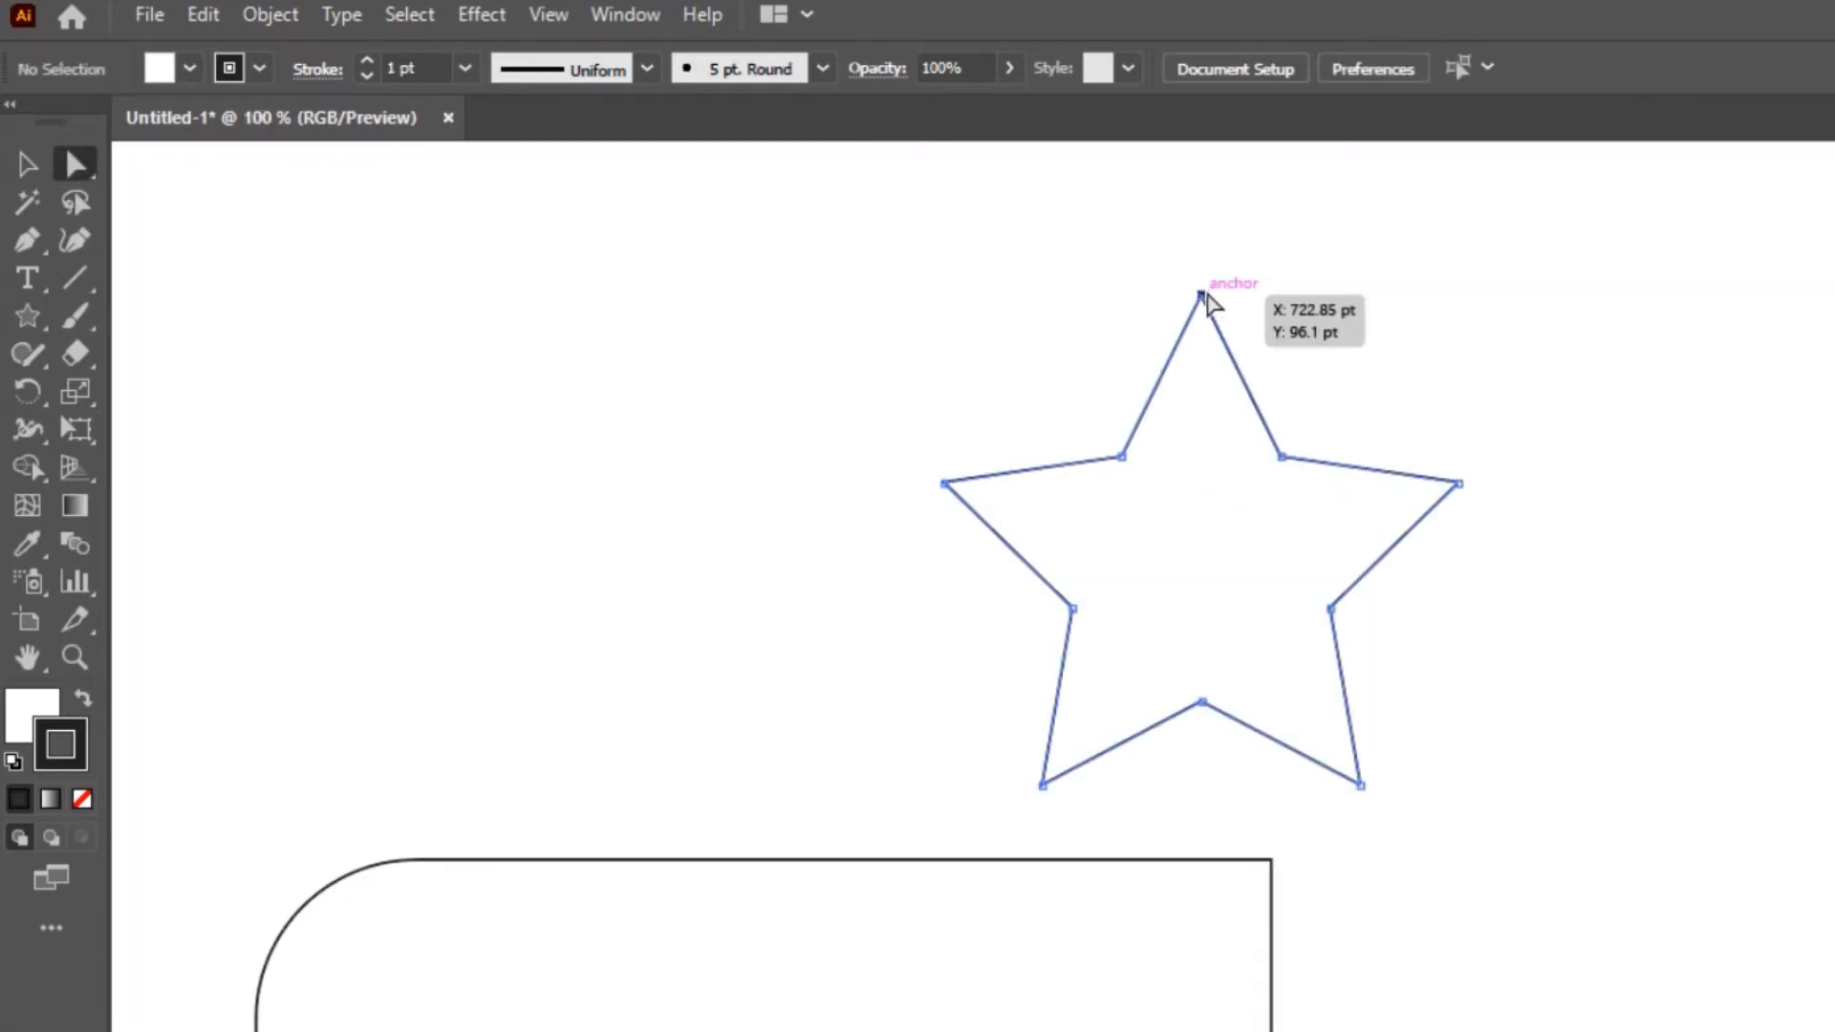
{"action": "left_click", "coordinate": [947, 485], "text": "shift"}
{"action": "left_click", "coordinate": [1043, 785], "text": "shift"}
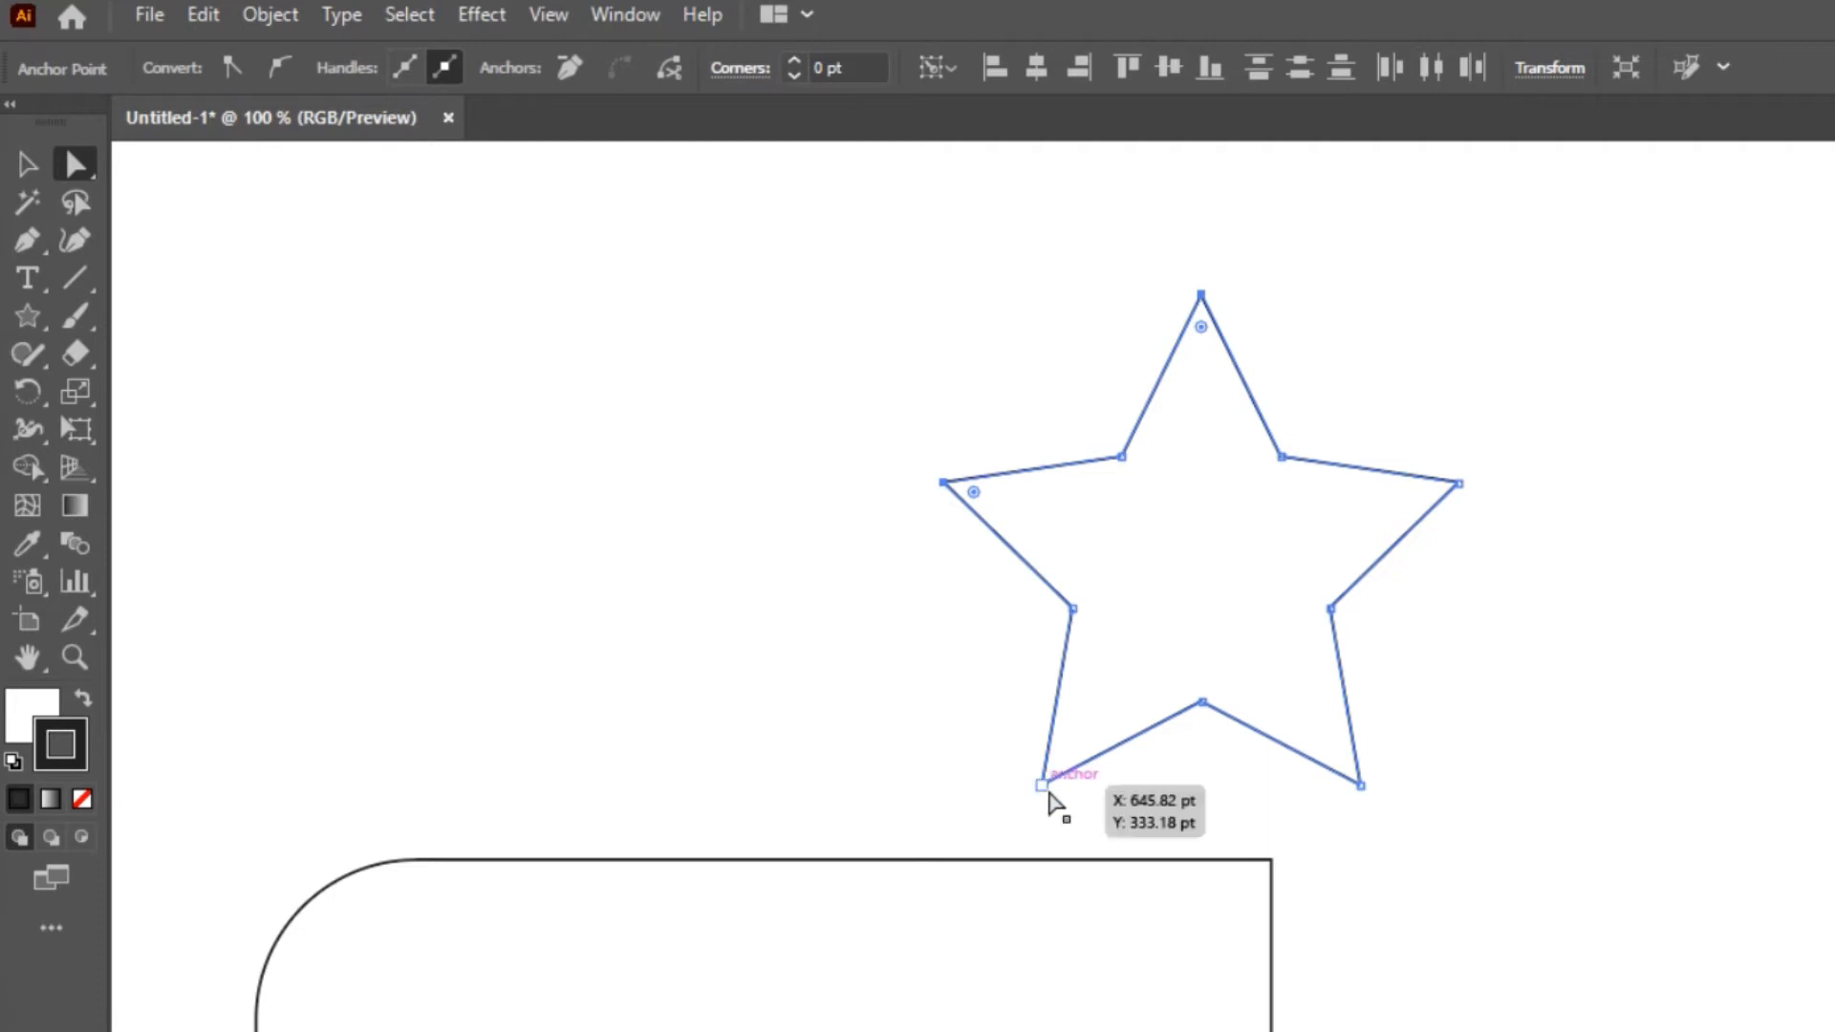
{"action": "left_click_drag", "start_coordinate": [1338, 833], "coordinate": [1622, 450]}
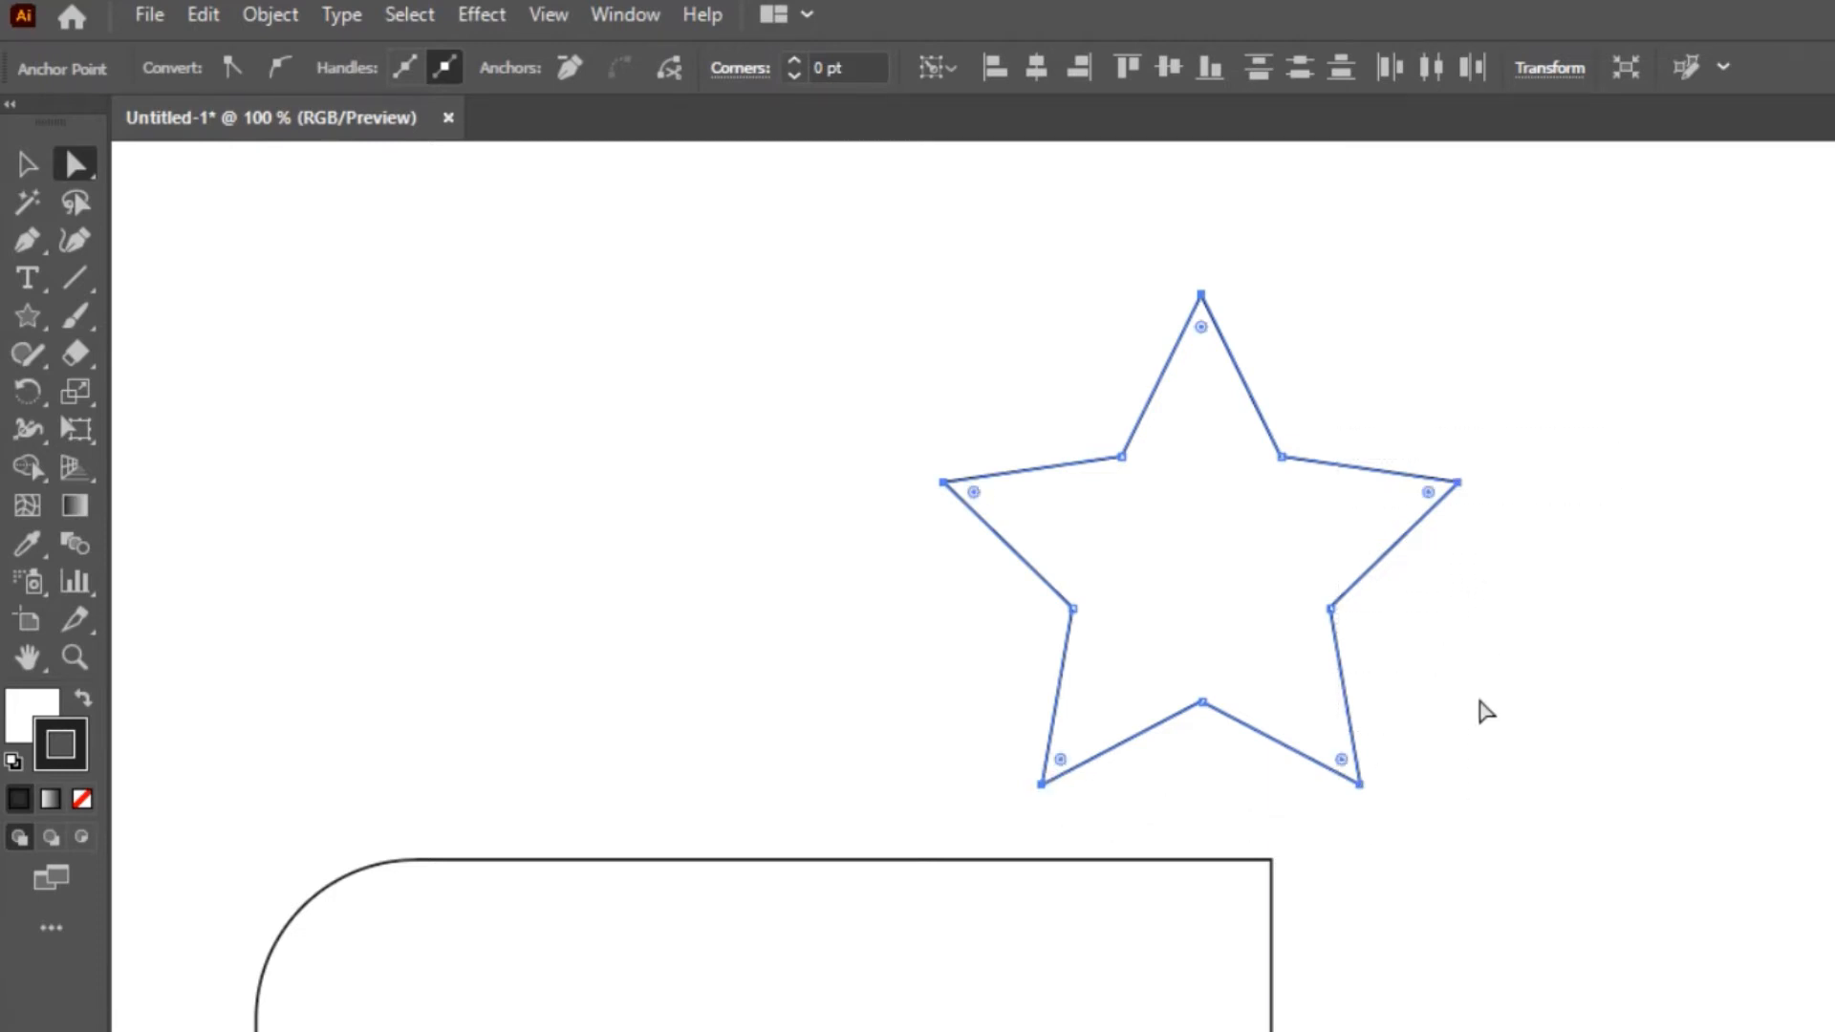
{"action": "left_click_drag", "start_coordinate": [1343, 761], "coordinate": [1348, 765]}
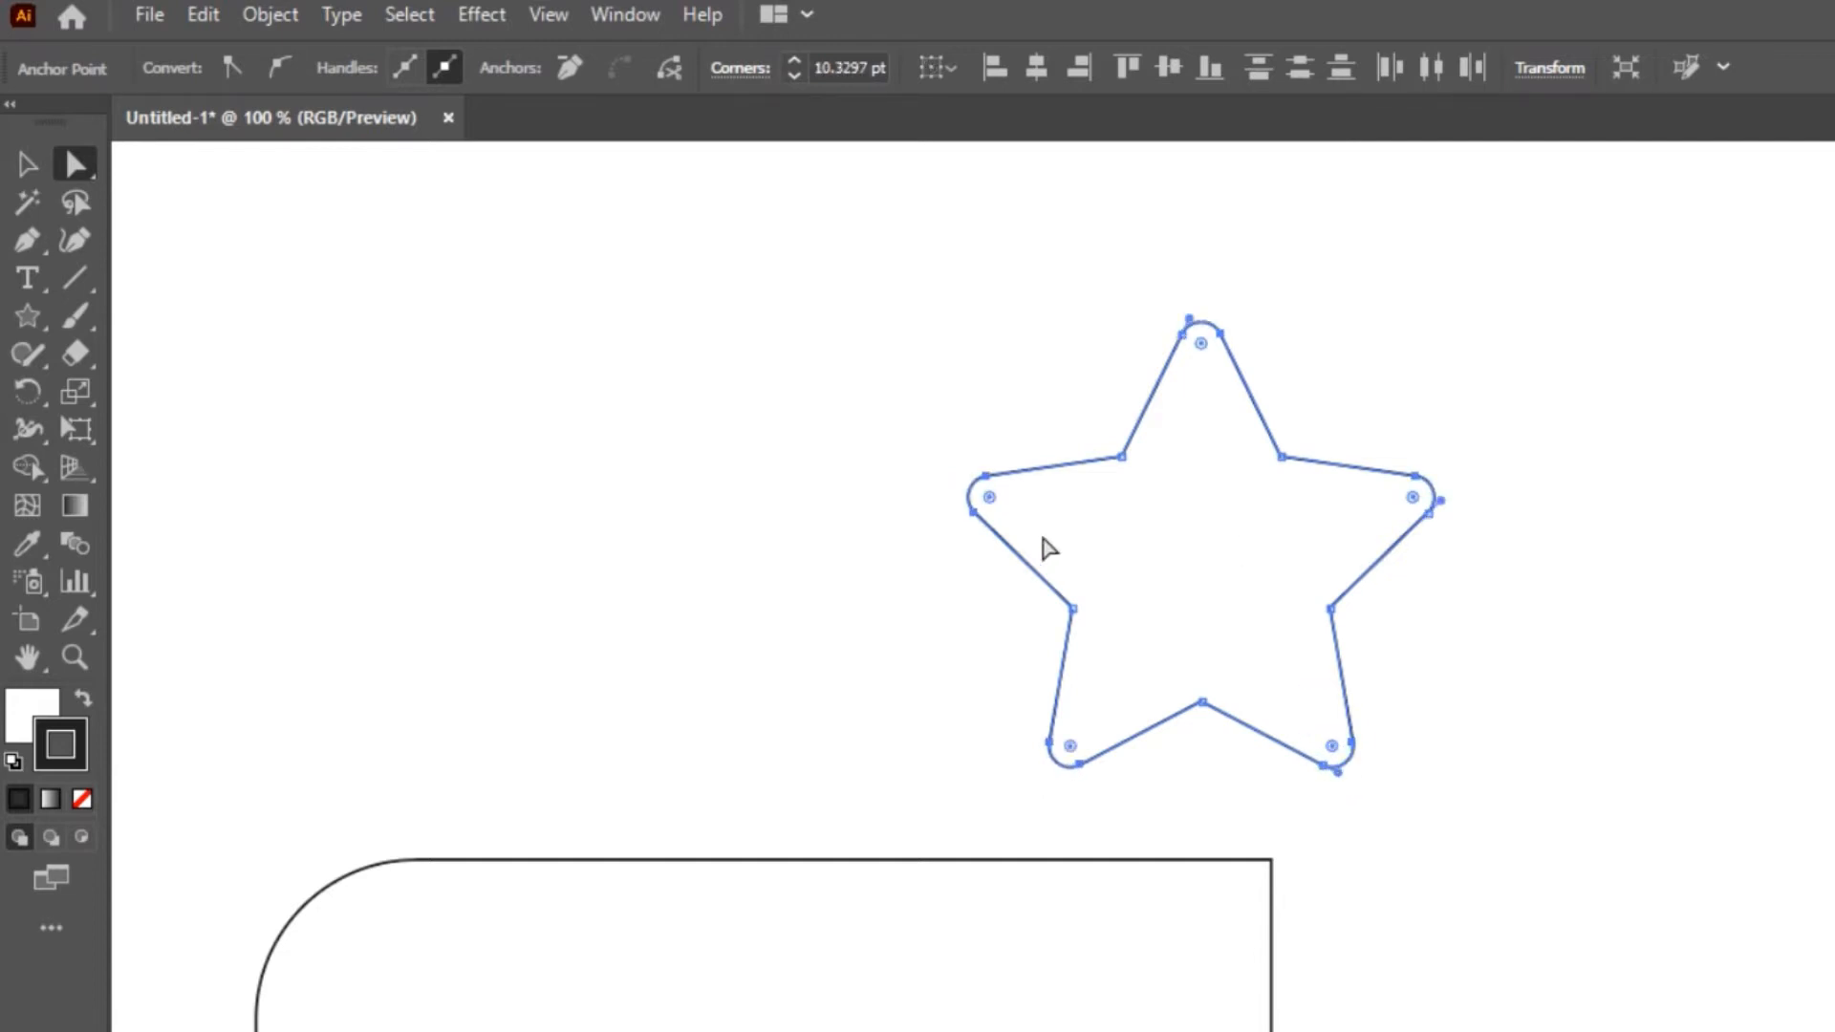
Try the more pointed rounding option on the star's left tip and cancel the corner settings
{"action": "double_click", "coordinate": [999, 504]}
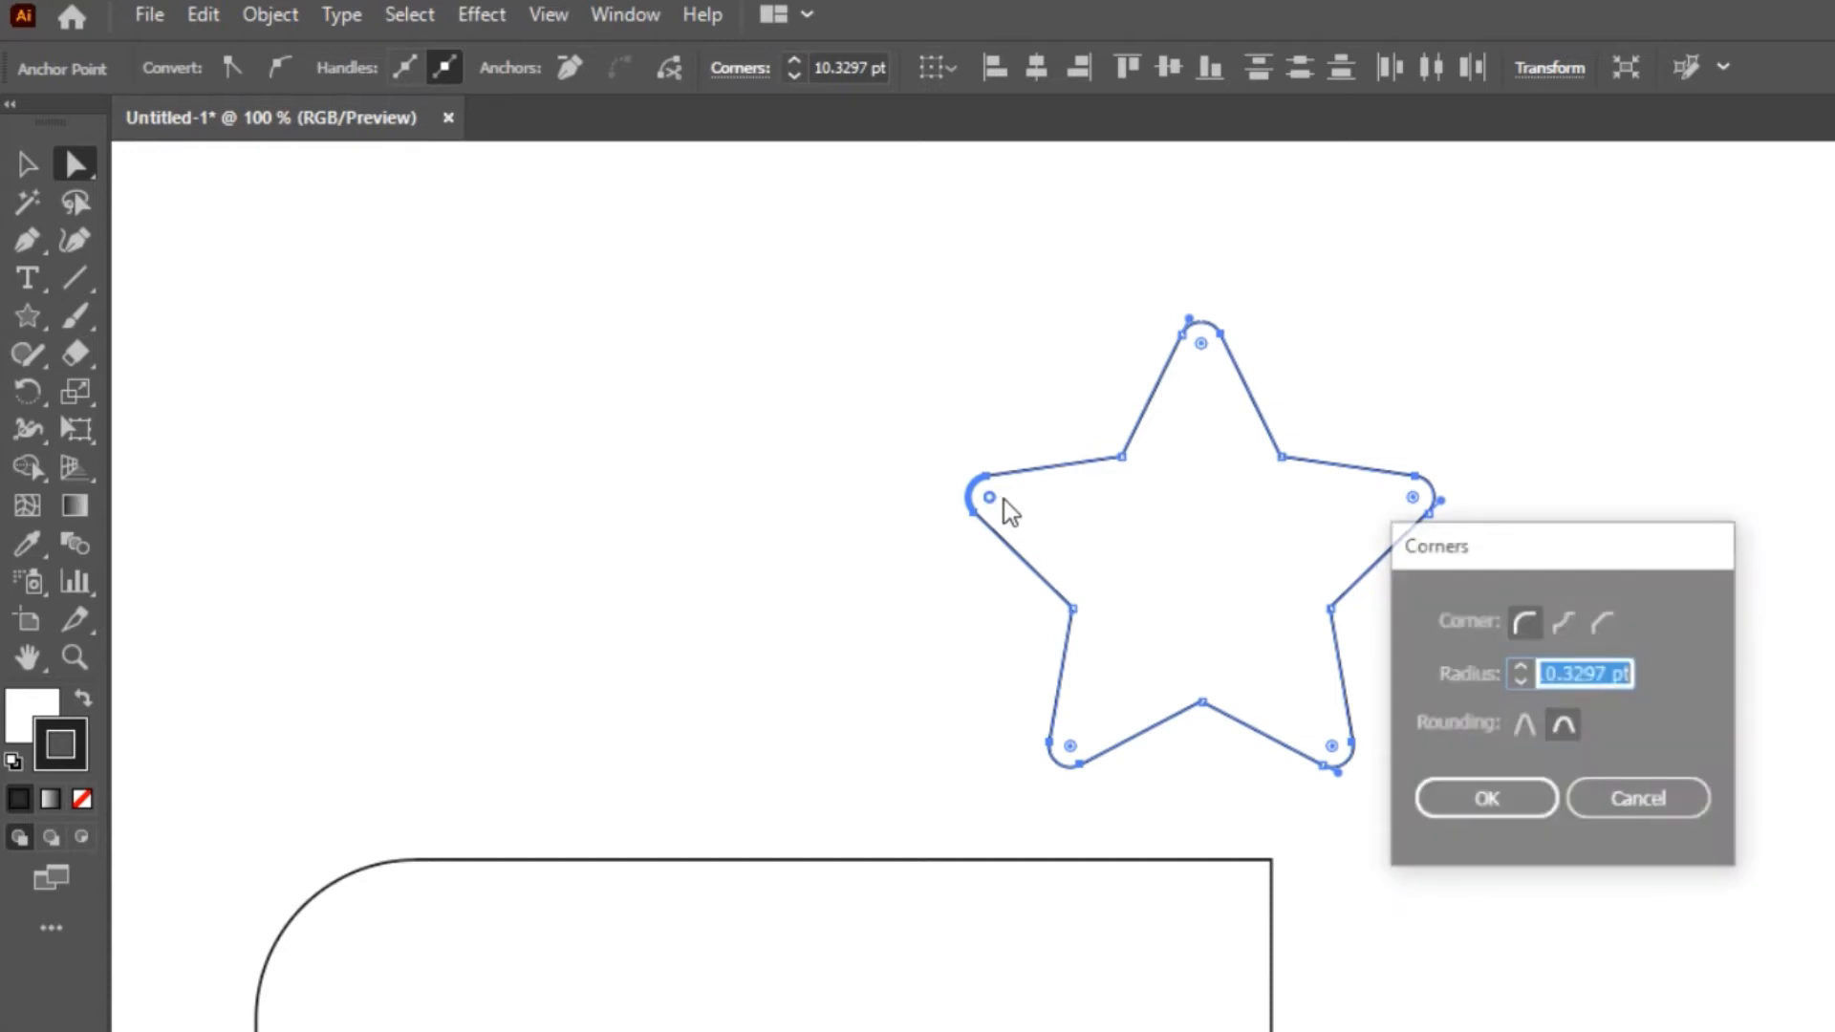
{"action": "left_click", "coordinate": [1520, 726]}
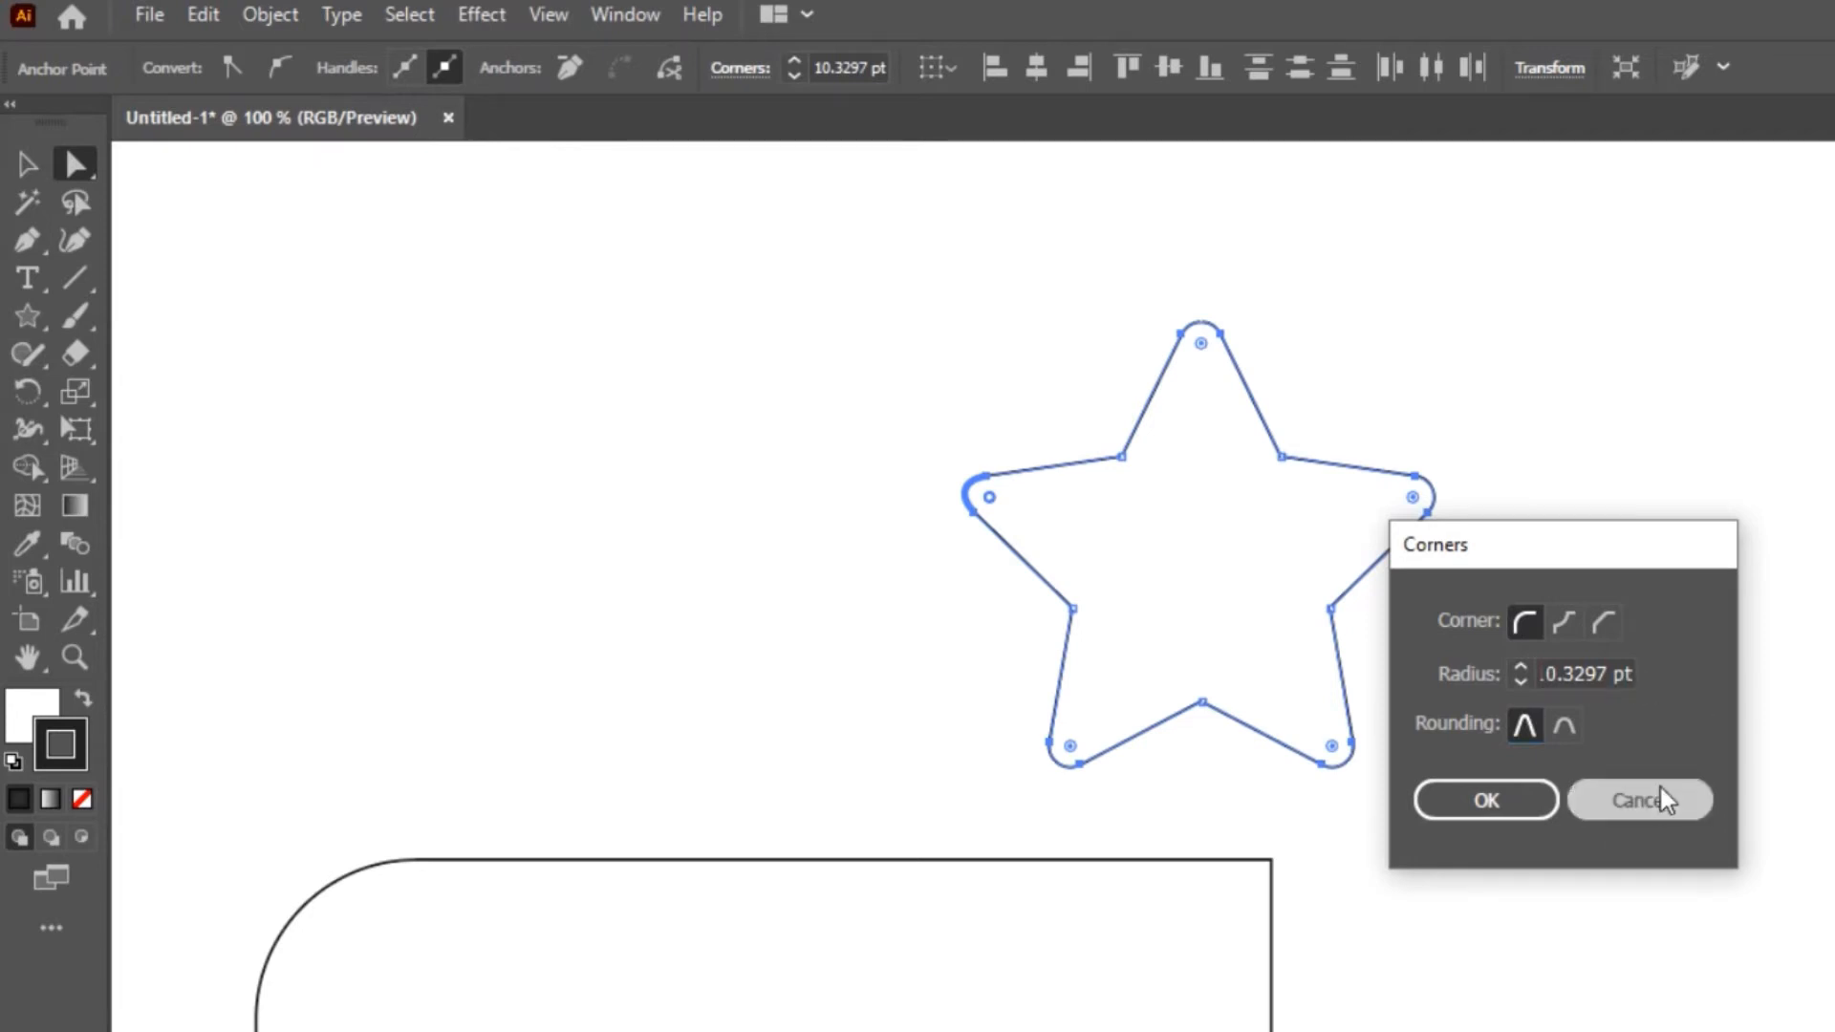
{"action": "left_click", "coordinate": [1640, 800]}
{"action": "left_click", "coordinate": [1606, 803]}
Draw a rectangle about 190 by 135 pt to the left of the star
{"action": "left_click_drag", "start_coordinate": [27, 315], "coordinate": [210, 316]}
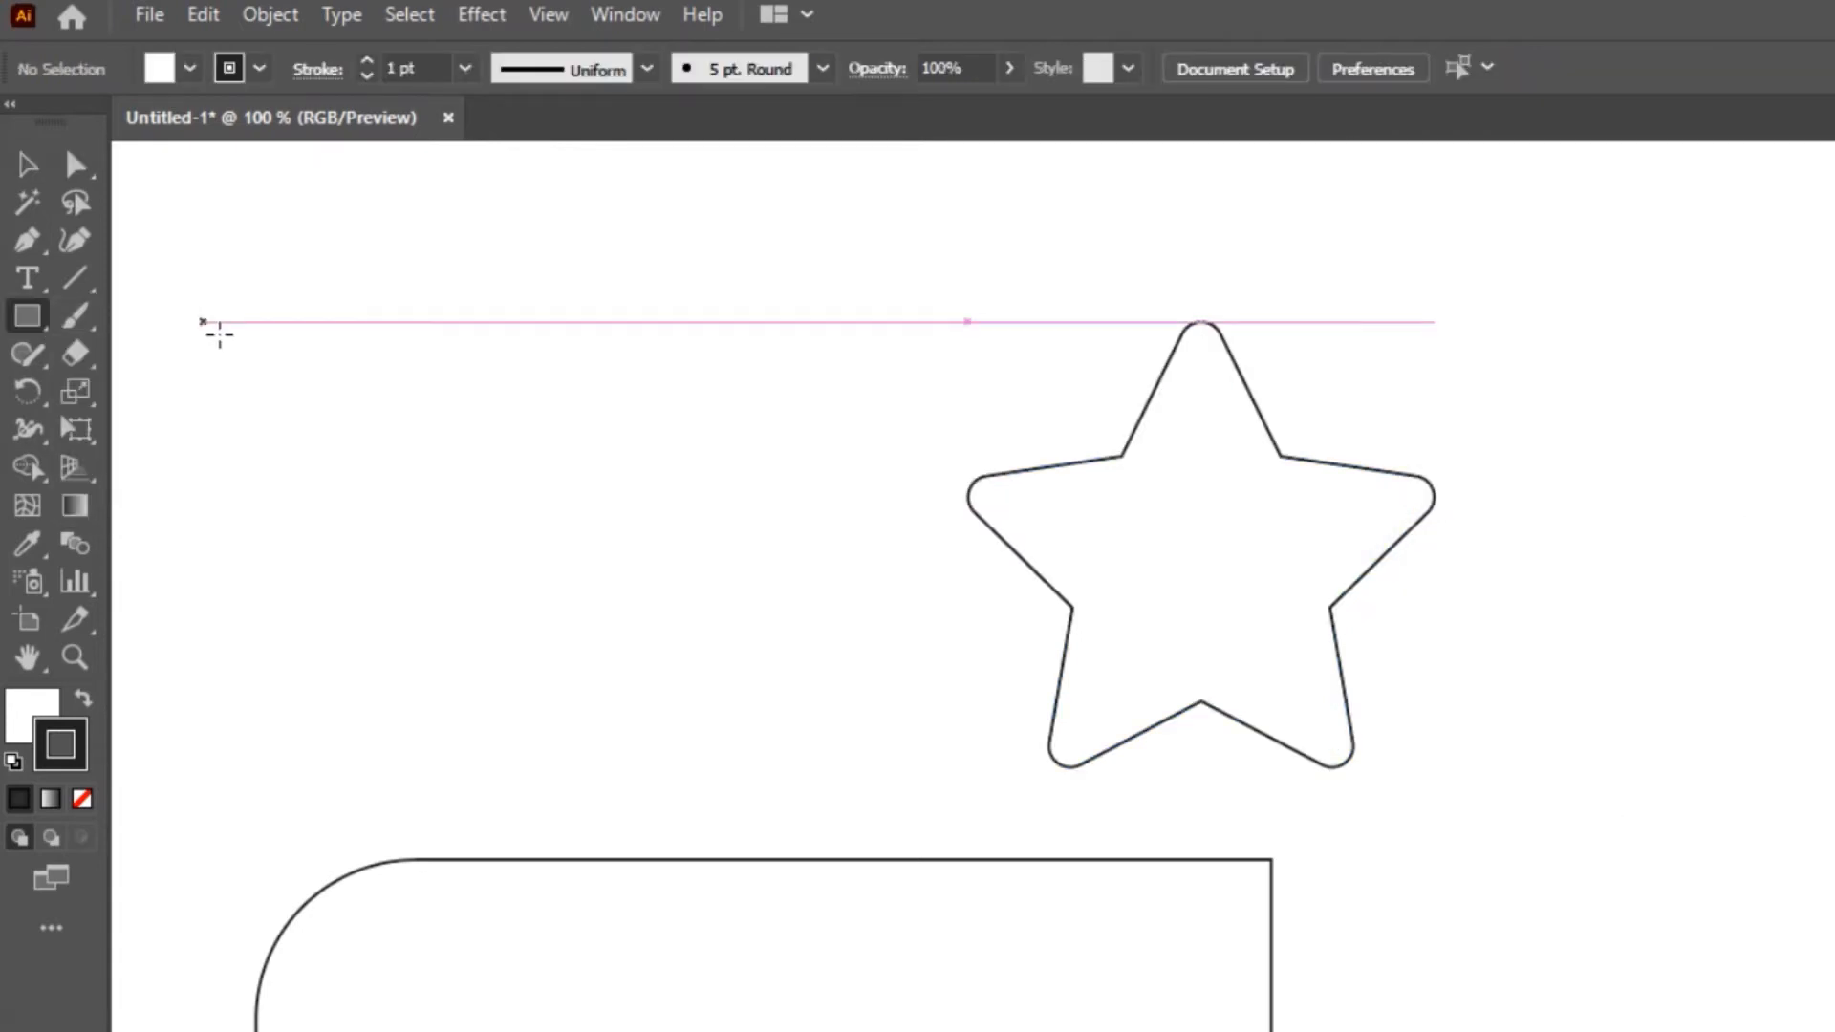
{"action": "mouse_move", "coordinate": [348, 383]}
{"action": "left_mouse_down"}
{"action": "mouse_move", "coordinate": [717, 643]}
{"action": "mouse_move", "coordinate": [743, 639]}
{"action": "left_mouse_up"}
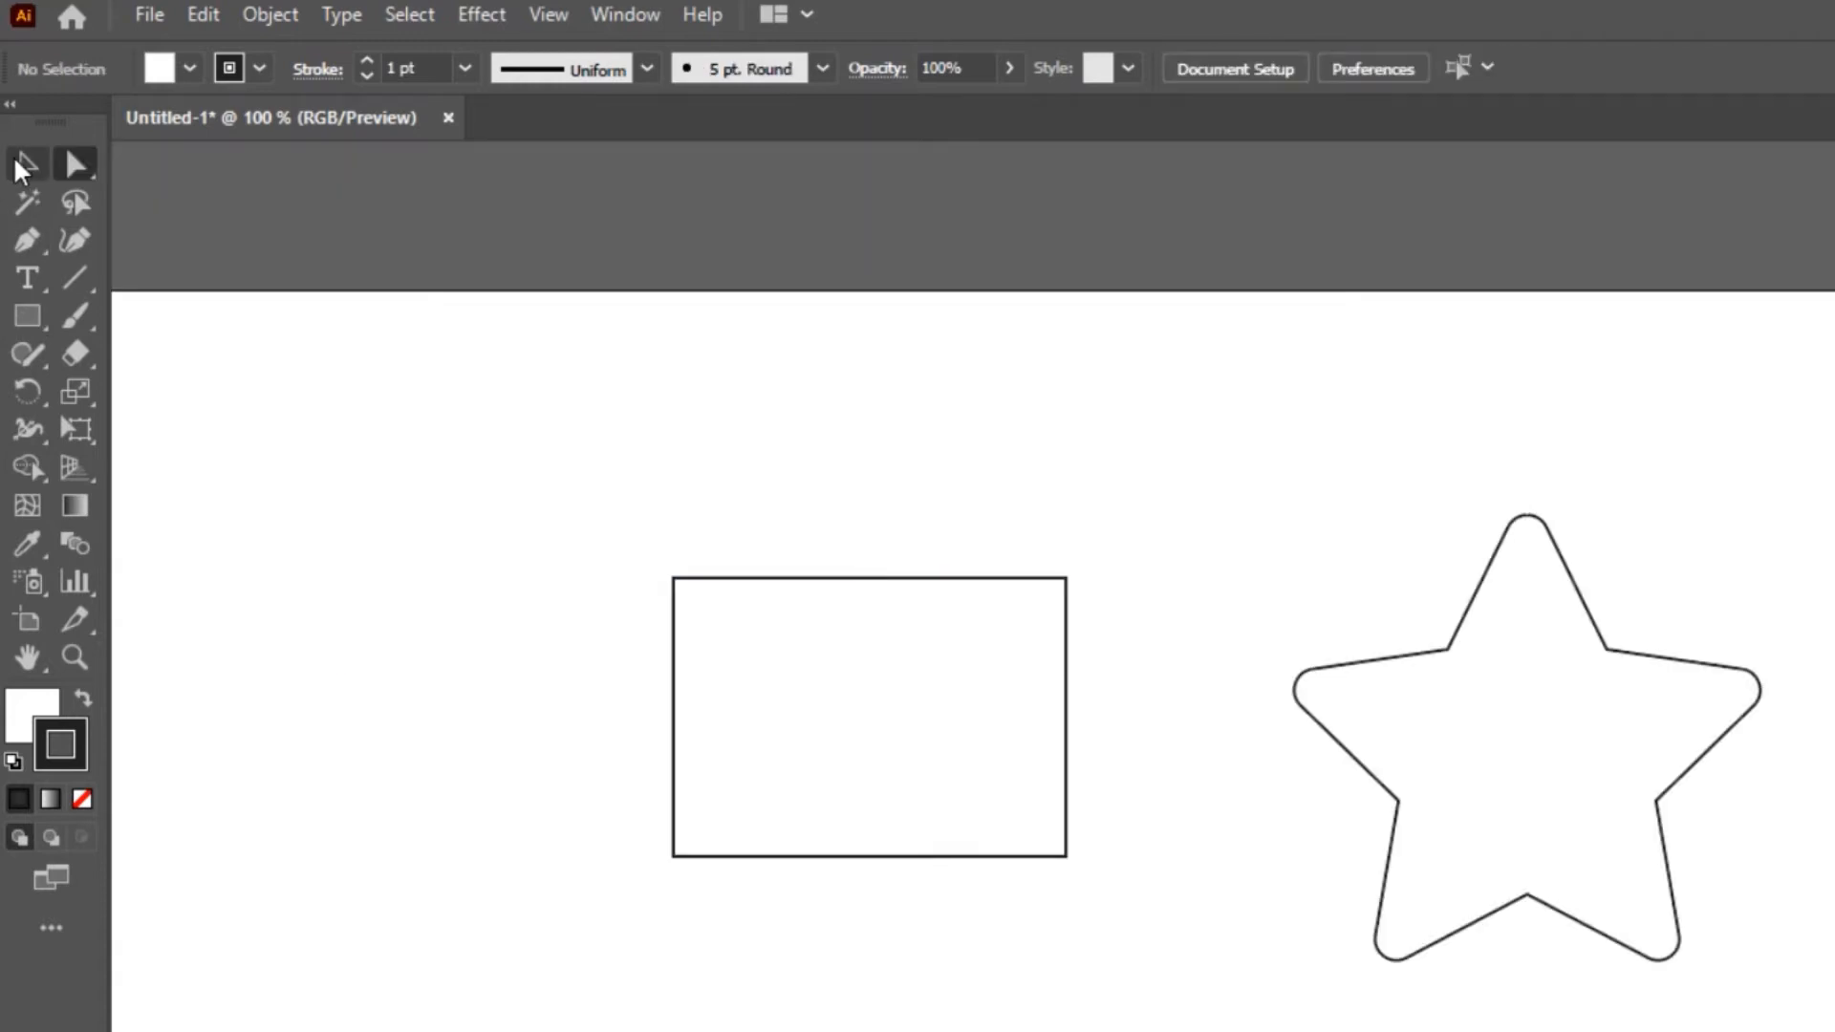
{"action": "left_click", "coordinate": [18, 161]}
{"action": "left_click", "coordinate": [835, 577]}
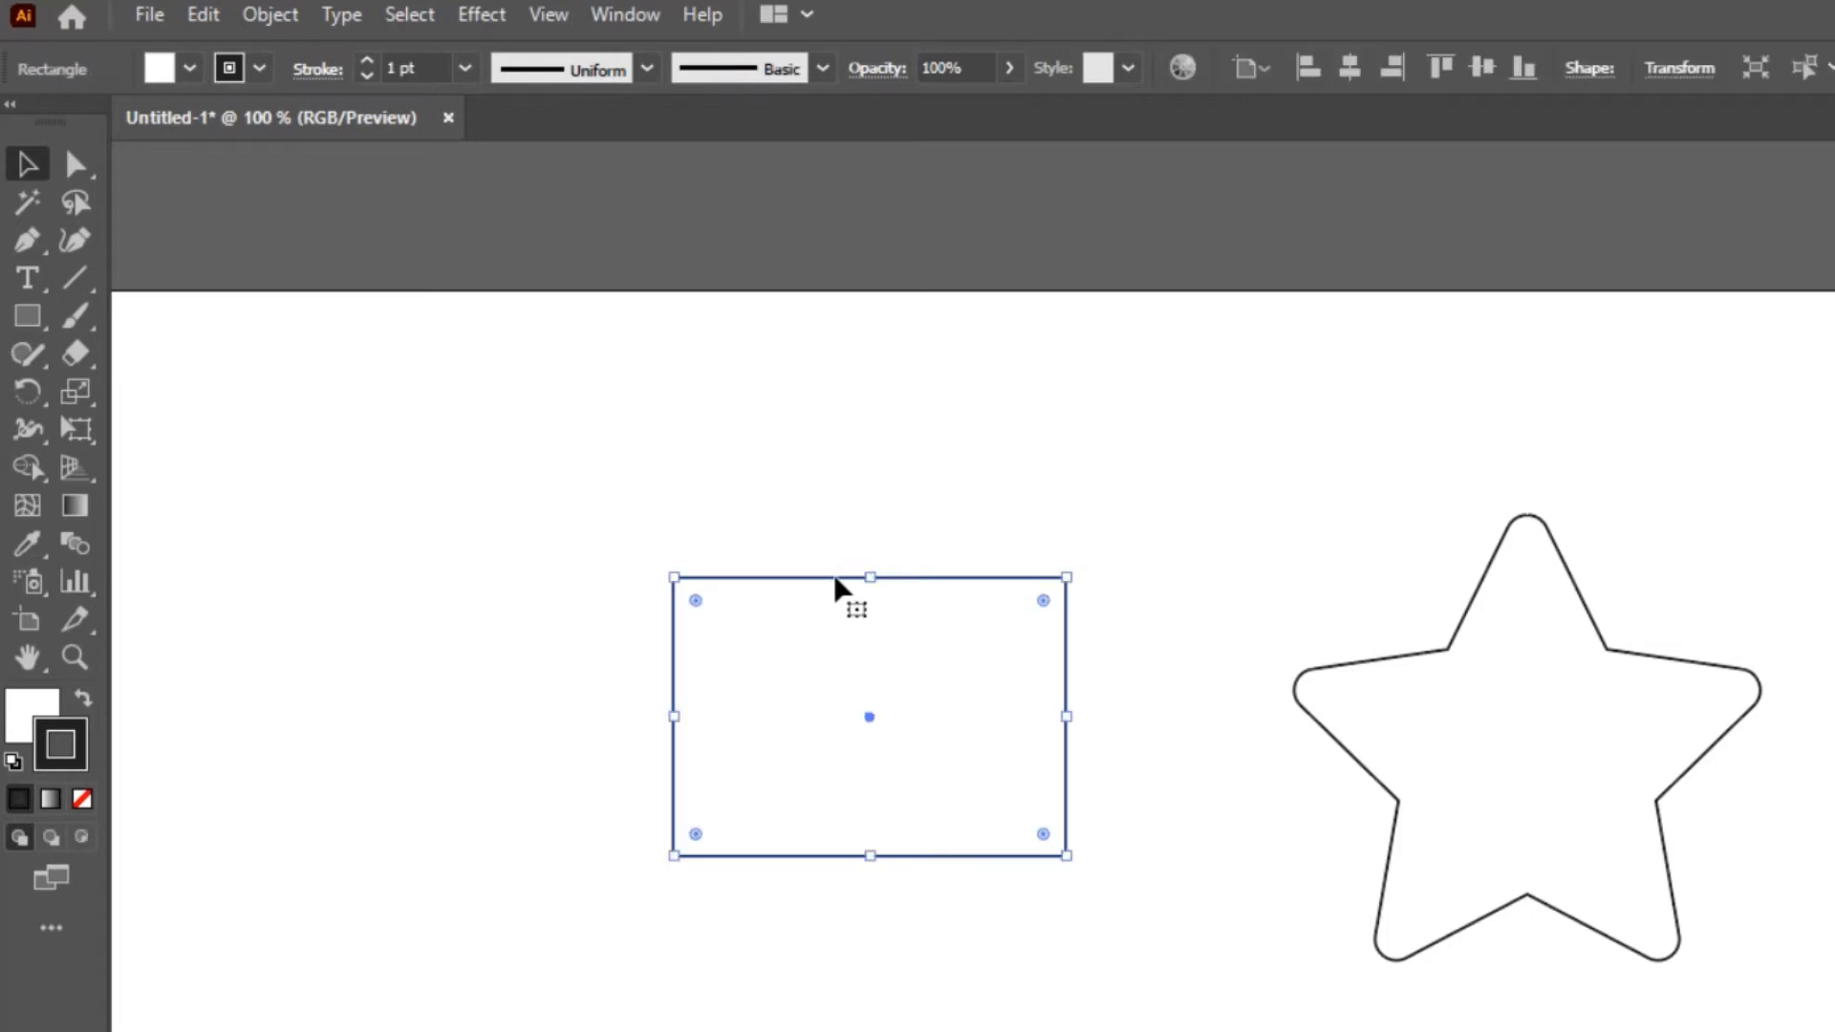
Set all four corner radii of the new rectangle to 27 pt and make its upper-right corner inverted round
{"action": "double_click", "coordinate": [697, 601]}
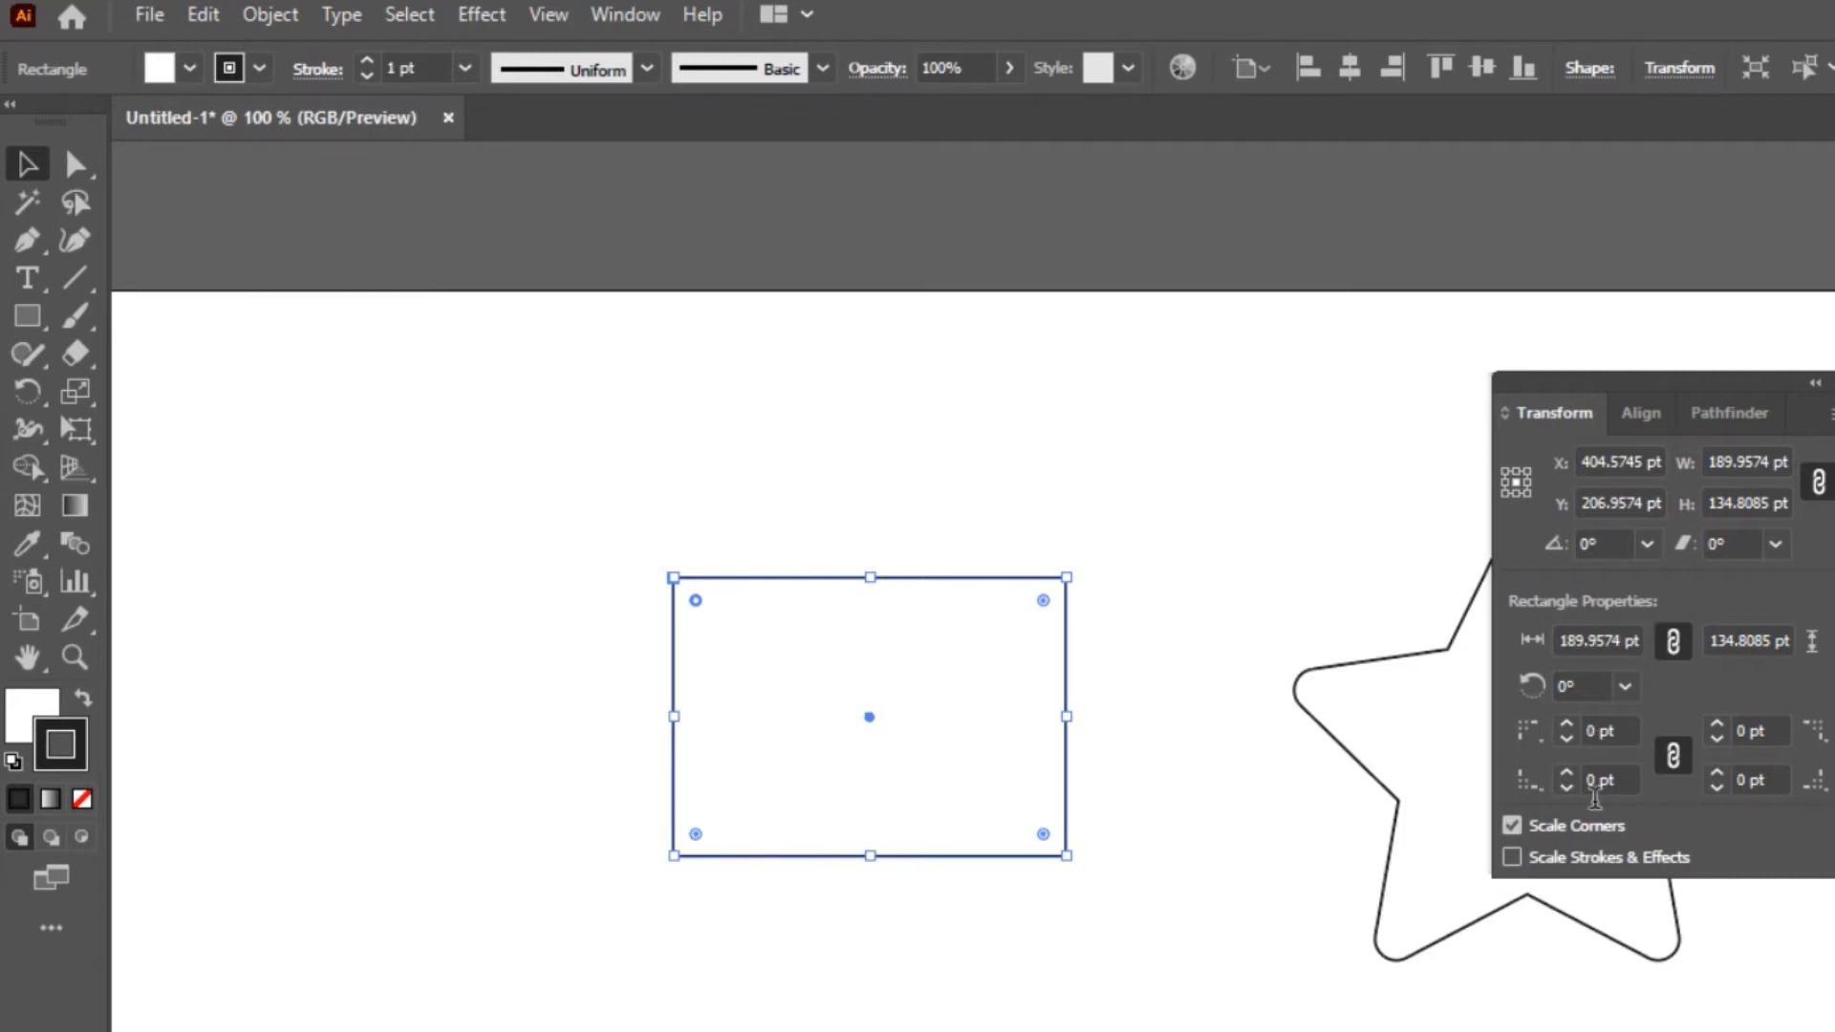
{"action": "left_click_drag", "start_coordinate": [1573, 722], "coordinate": [1572, 723]}
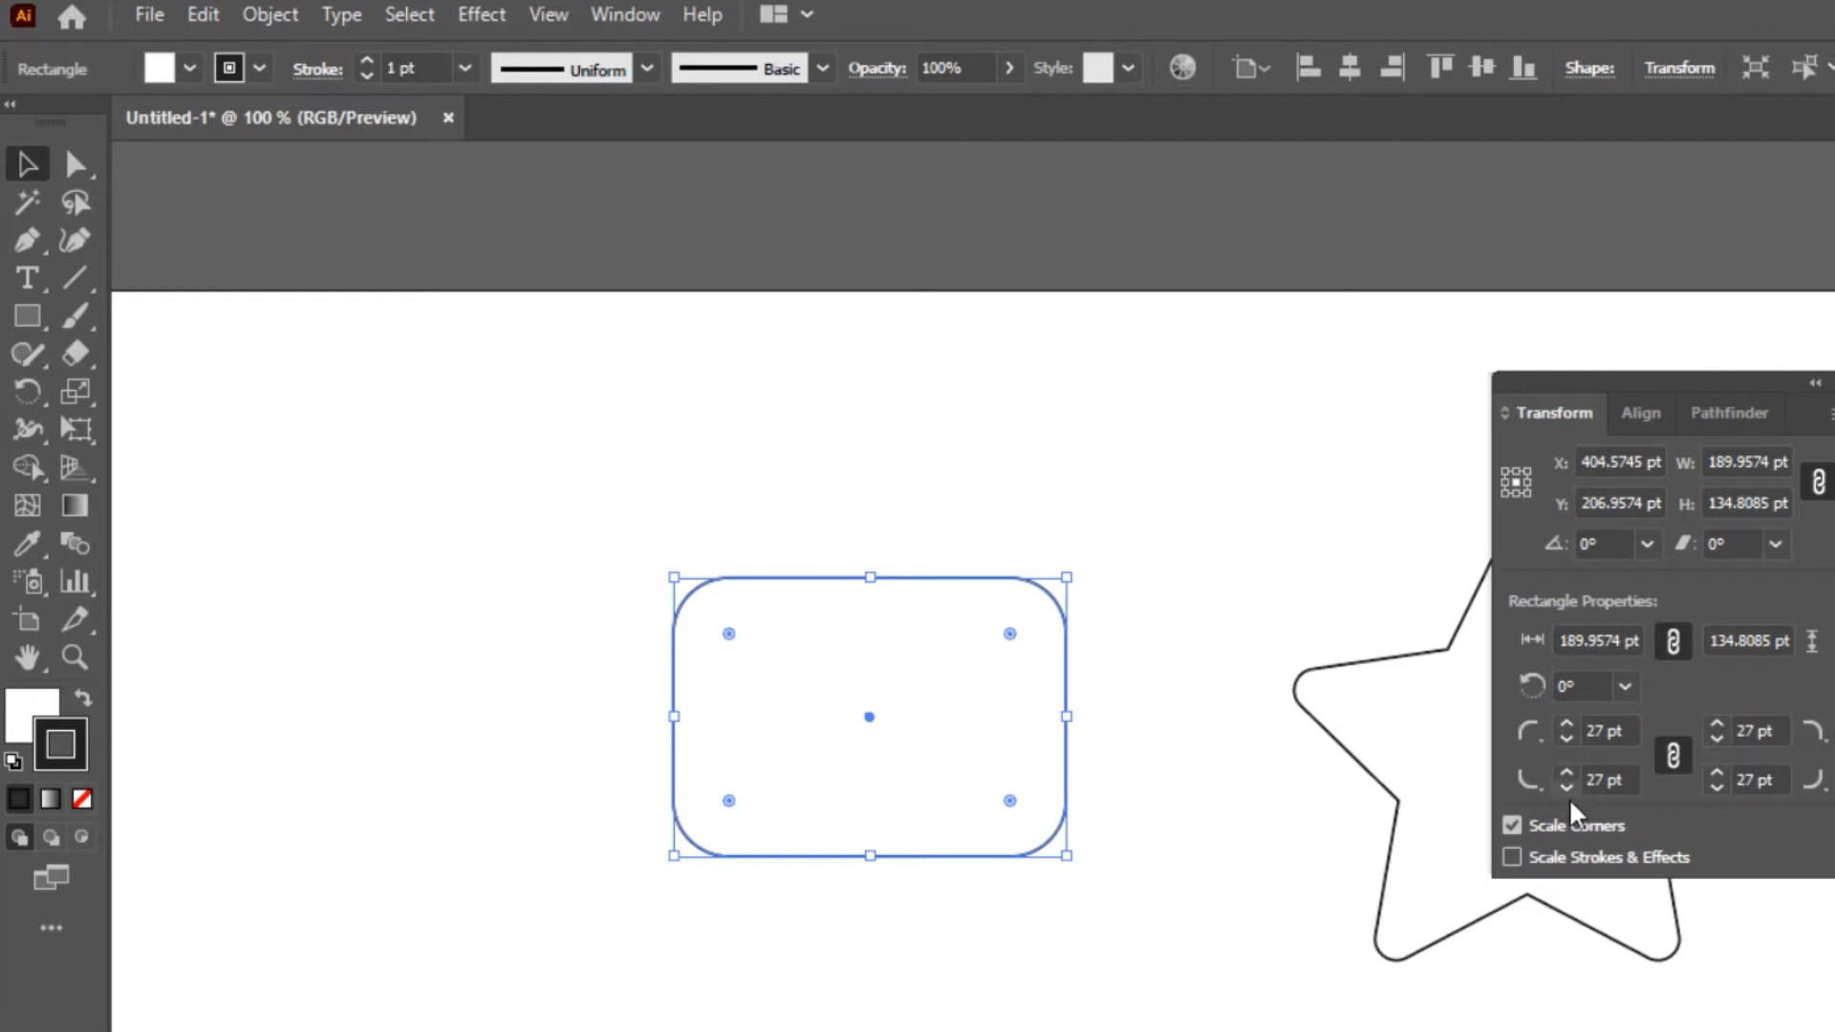
{"action": "left_click", "coordinate": [1816, 734]}
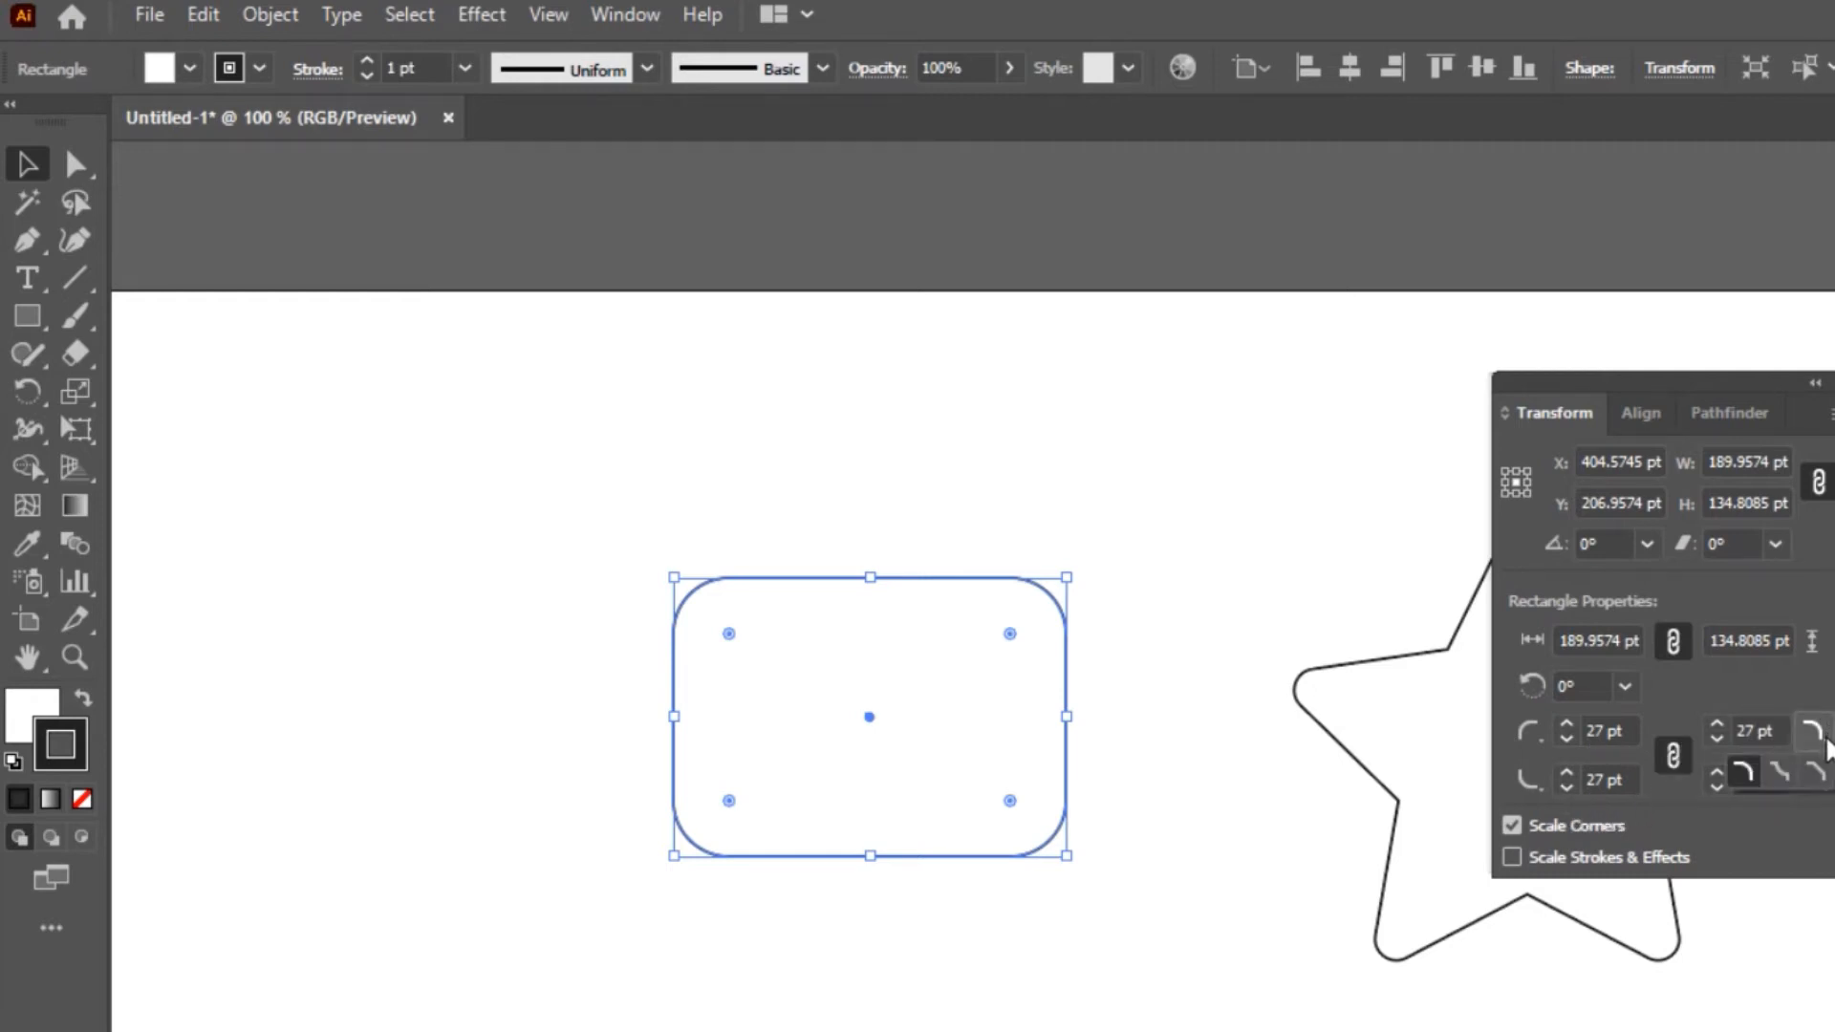
{"action": "left_click", "coordinate": [1780, 773]}
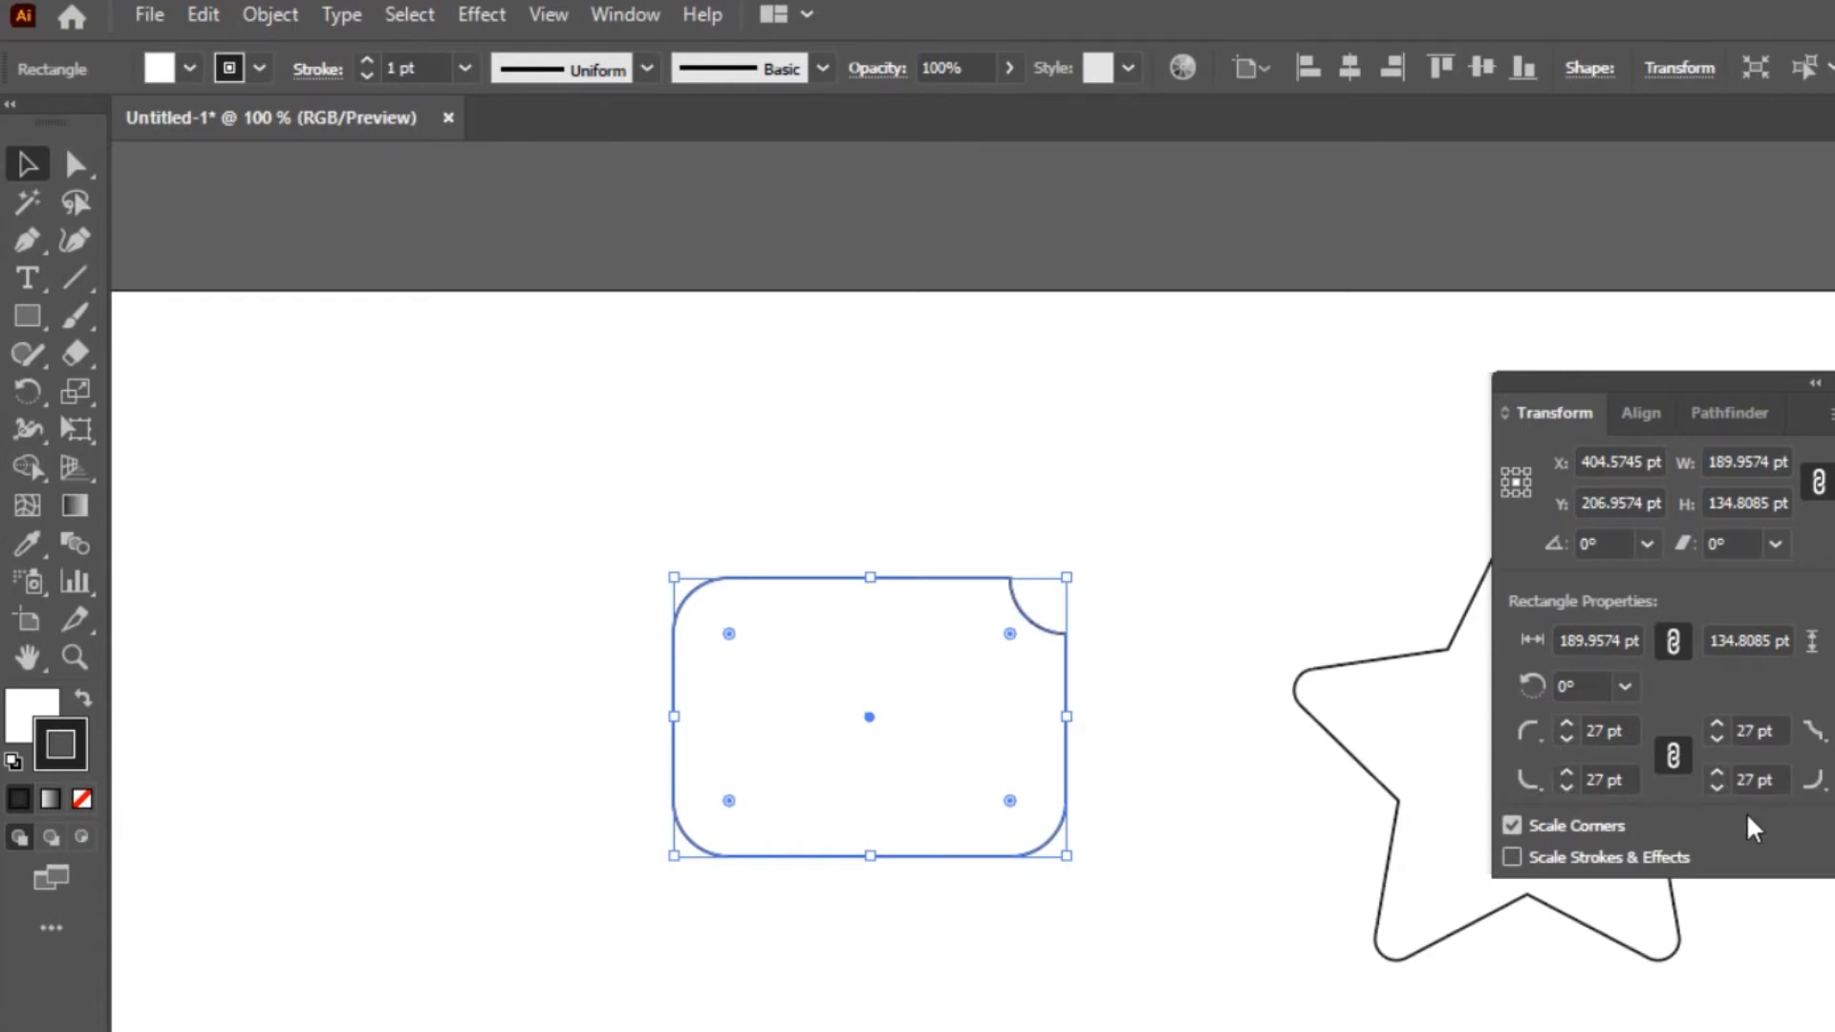
Unlink the corner radii, set the lower-right radius to 0 pt and change the upper-right corner to the round style
{"action": "left_click", "coordinate": [1674, 756]}
{"action": "left_click", "coordinate": [1717, 788]}
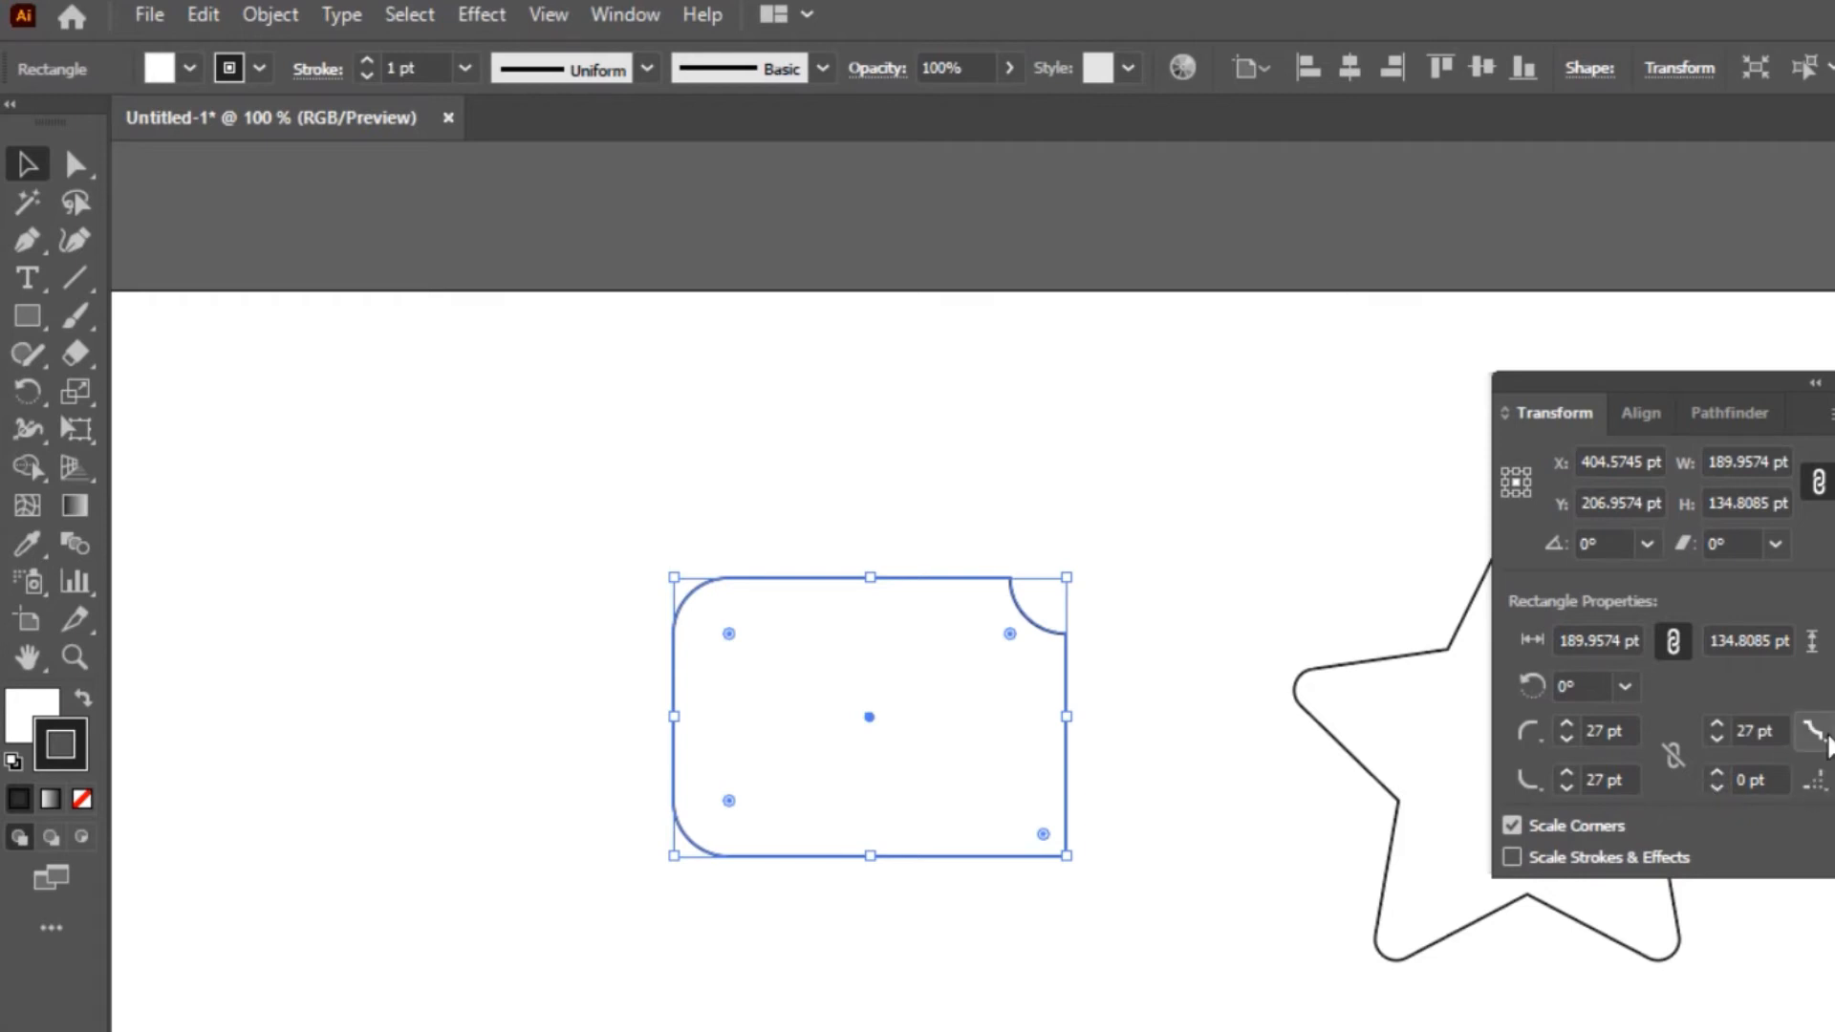
{"action": "left_click", "coordinate": [1821, 741]}
{"action": "left_click", "coordinate": [1750, 794]}
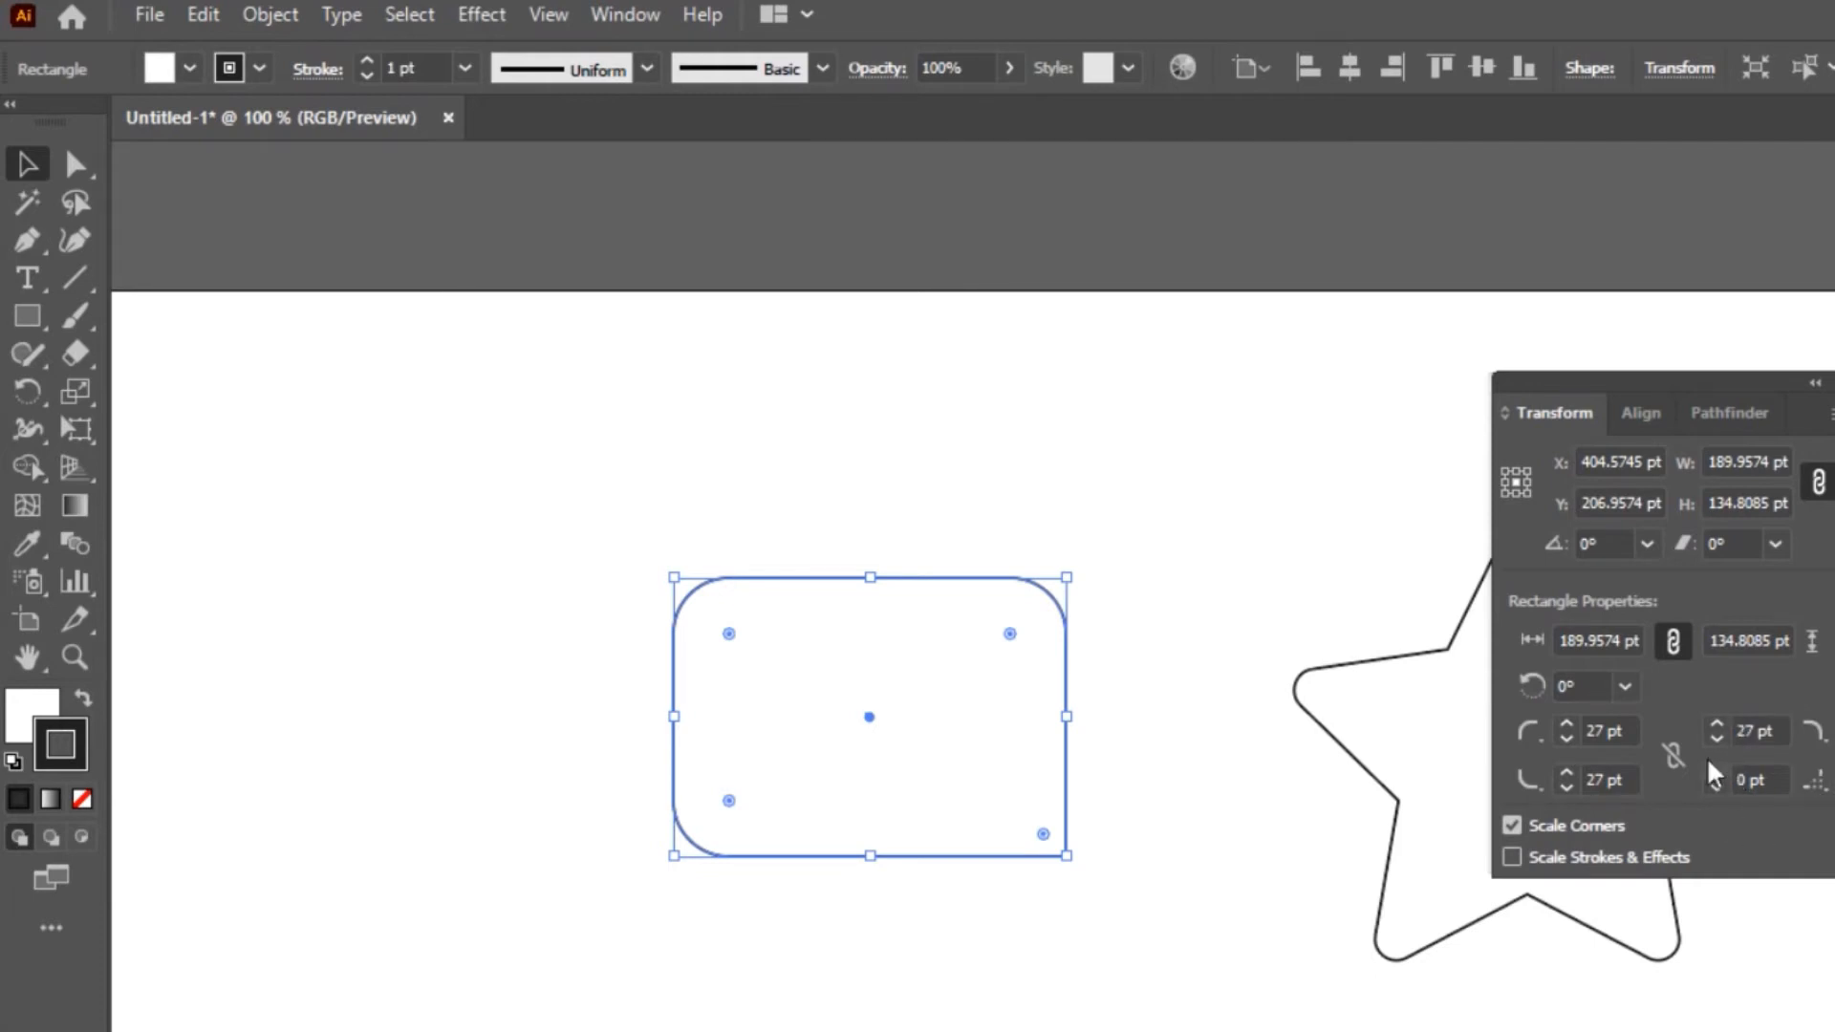
Set the small rectangle's lower-right corner radius to 27 pt
{"action": "left_click", "coordinate": [1760, 781]}
{"action": "type", "text": "27"}
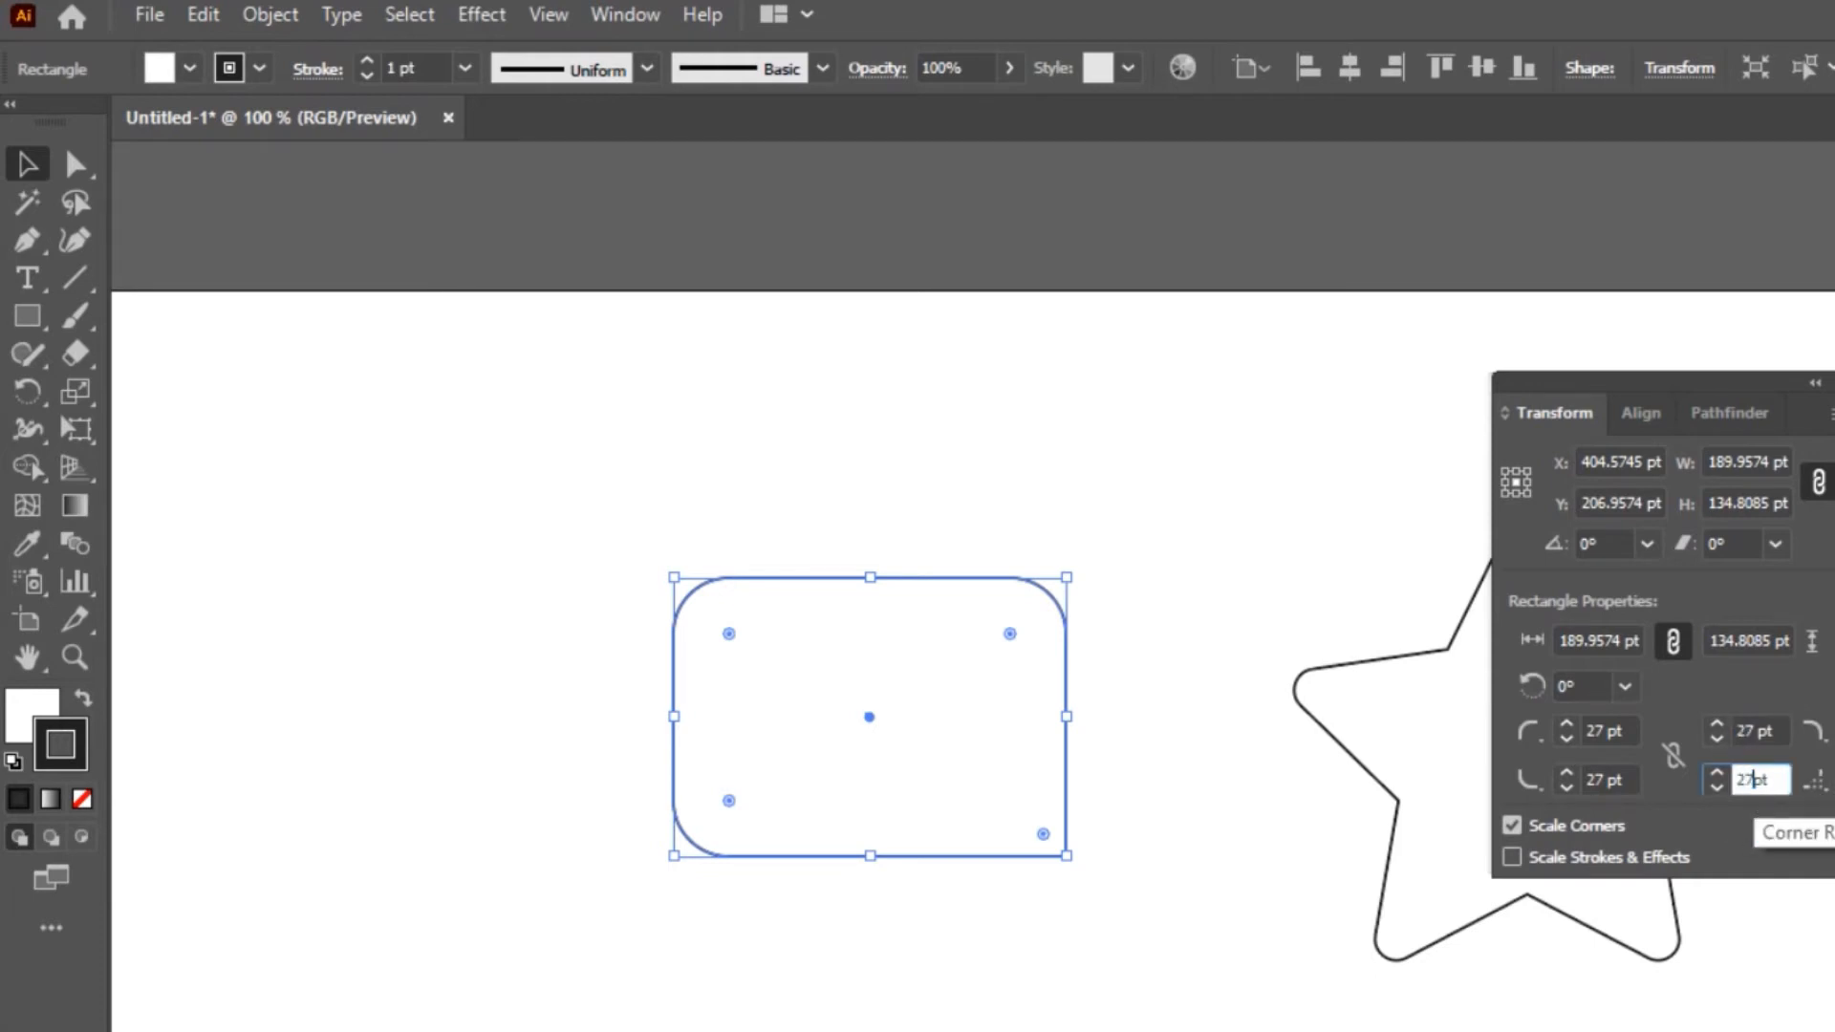
{"action": "key", "text": "Return"}
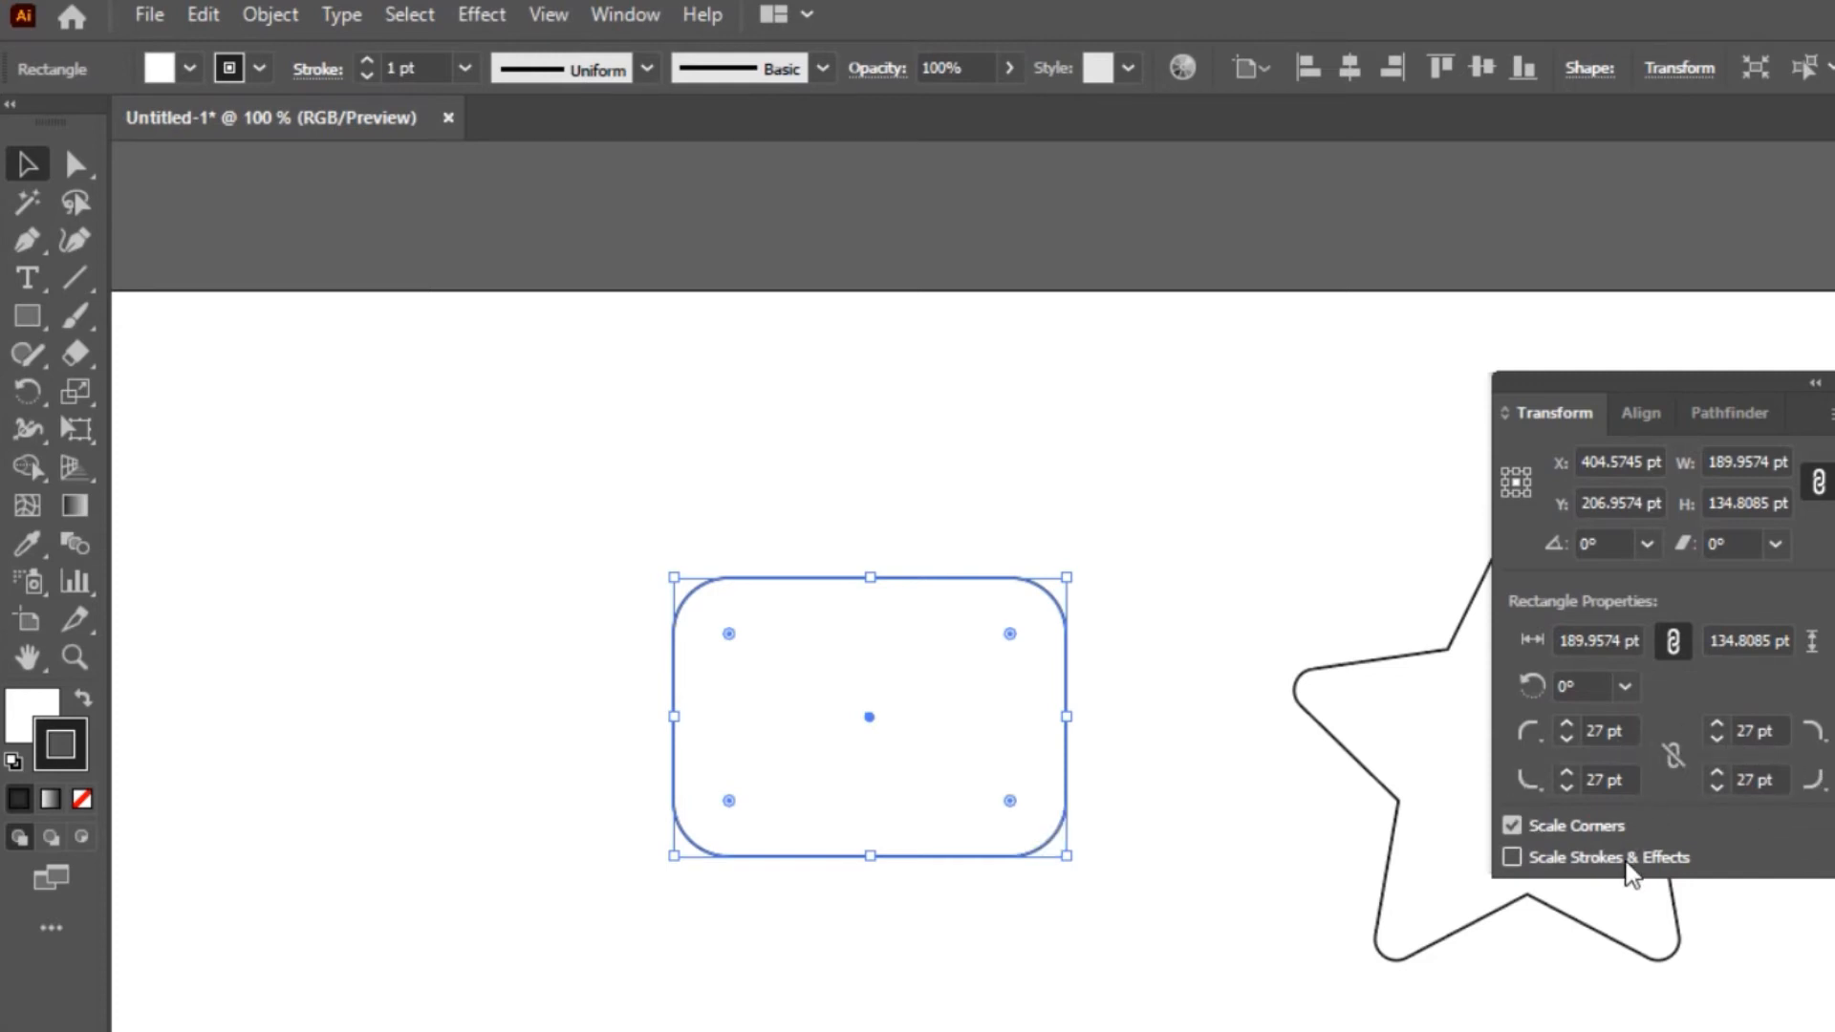
Enlarge the rounded rectangle with Scale Corners off, and shrink it to about 49 by 35 pt with Scale Corners on
{"action": "left_click", "coordinate": [1572, 832]}
{"action": "left_click_drag", "start_coordinate": [1080, 878], "coordinate": [1328, 918]}
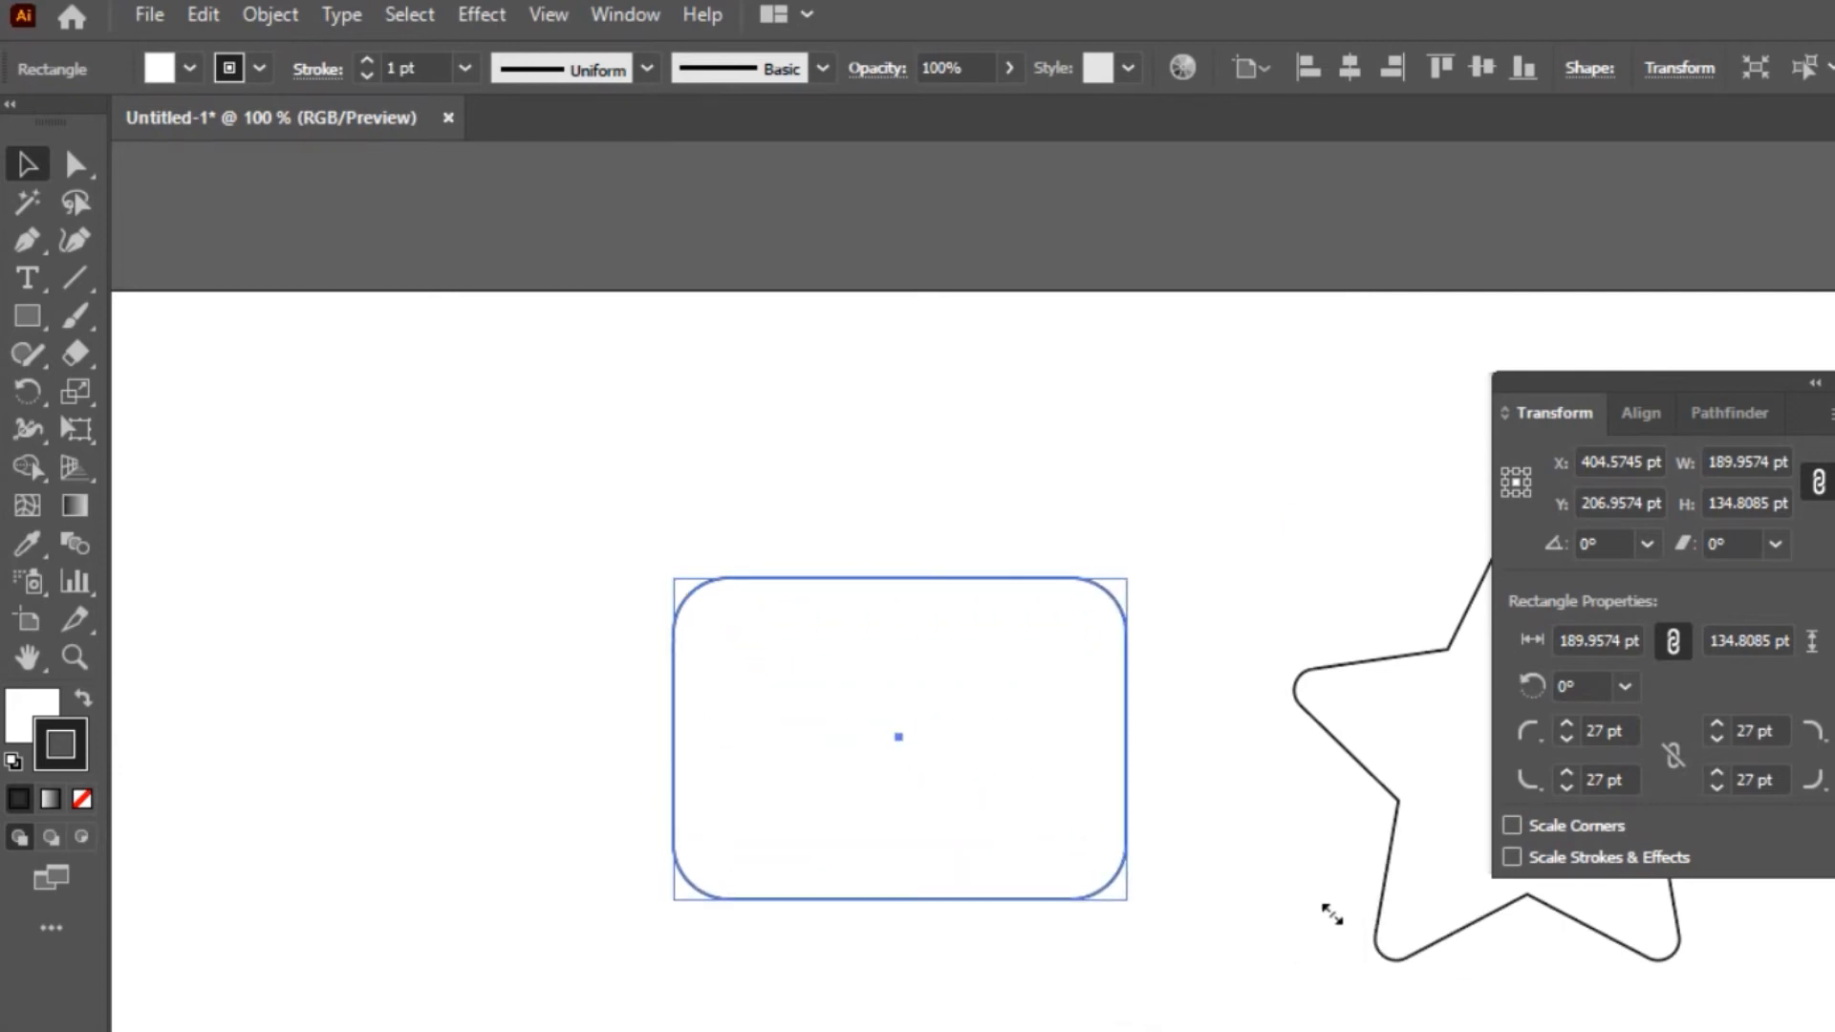
{"action": "left_click", "coordinate": [1572, 828]}
{"action": "left_click_drag", "start_coordinate": [1128, 903], "coordinate": [789, 718]}
{"action": "left_click", "coordinate": [839, 798]}
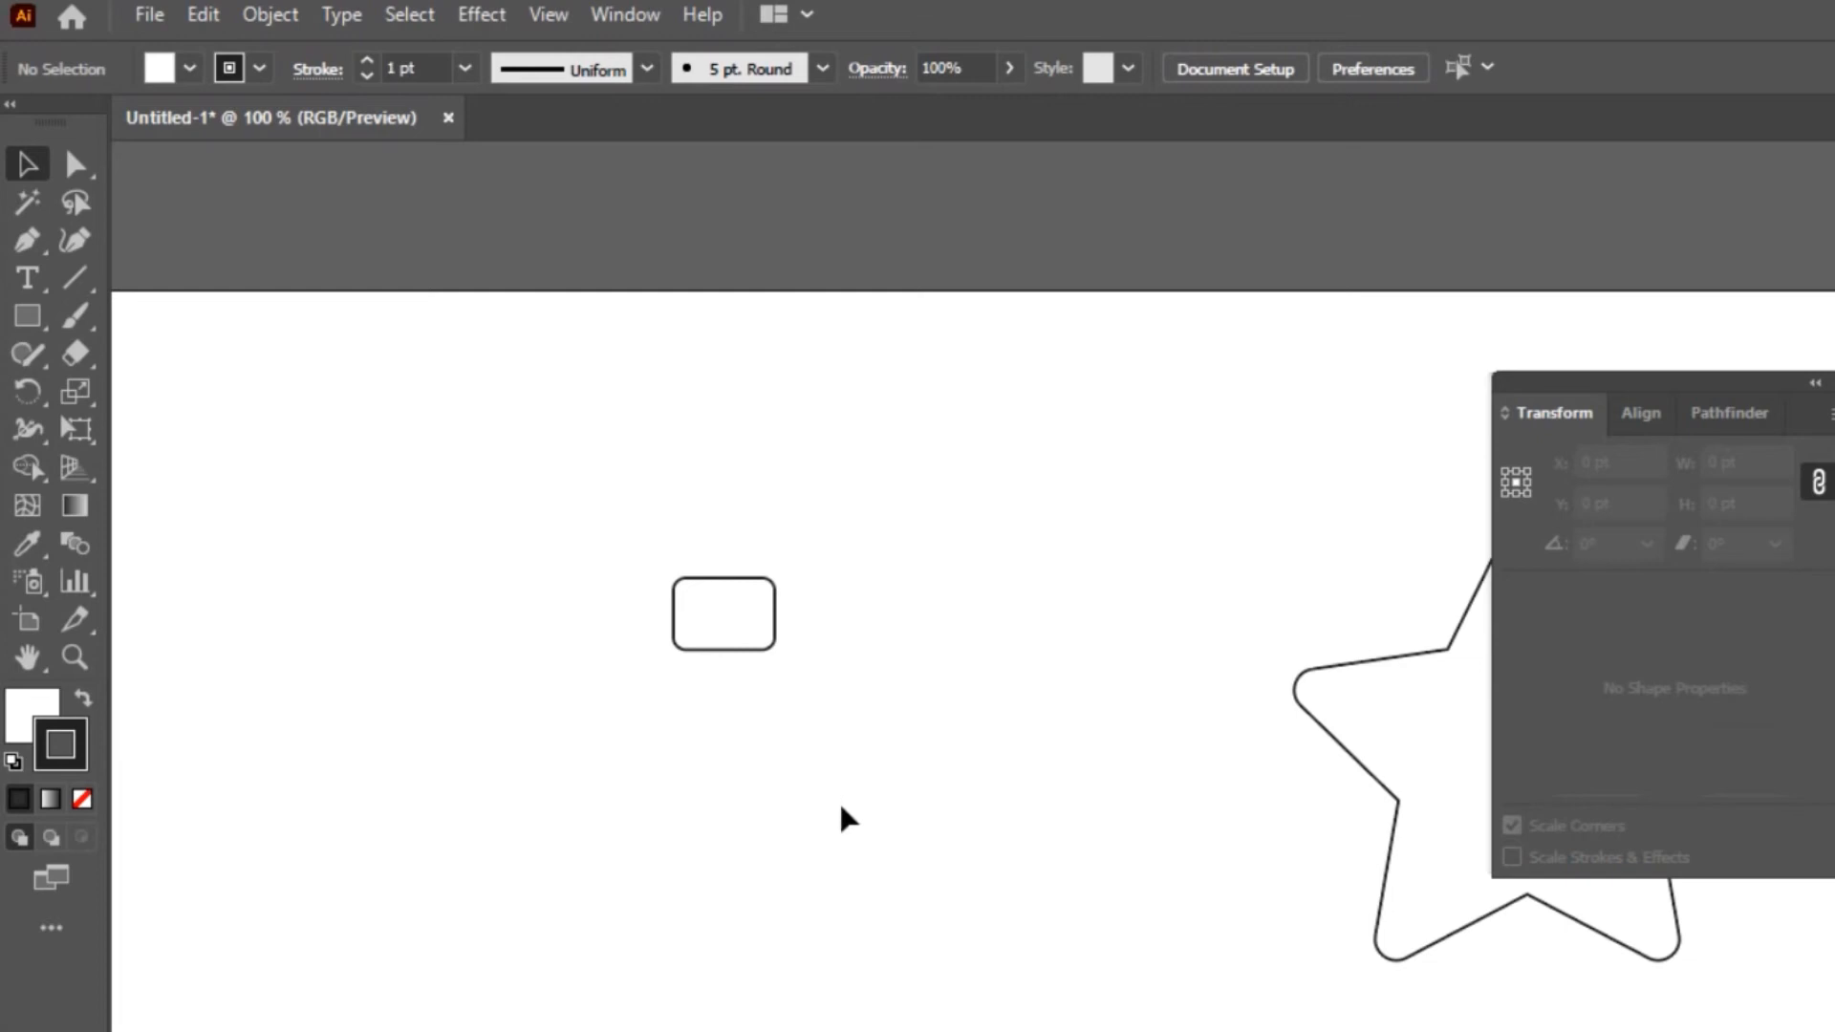
{"action": "left_click", "coordinate": [732, 580]}
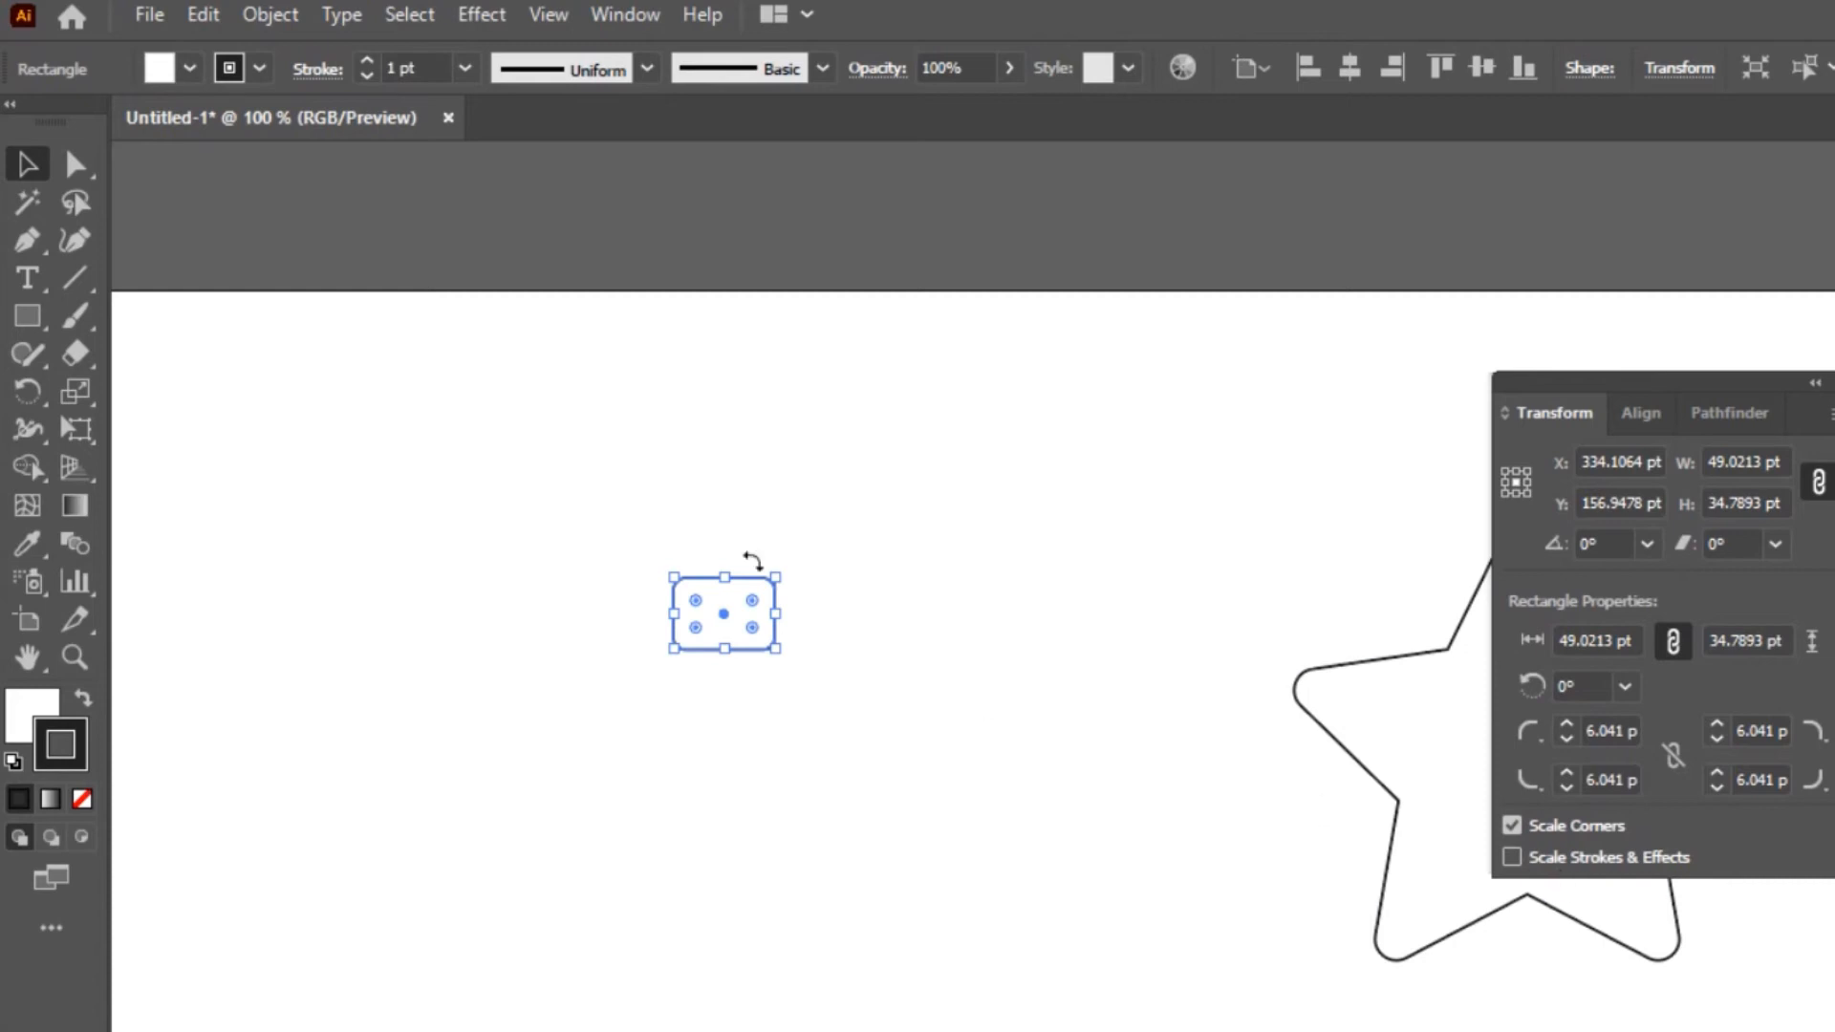
Draw a vertical line about 175 pt long between the small rectangle and the star, and set its stroke to 15 pt
{"action": "left_click", "coordinate": [73, 278]}
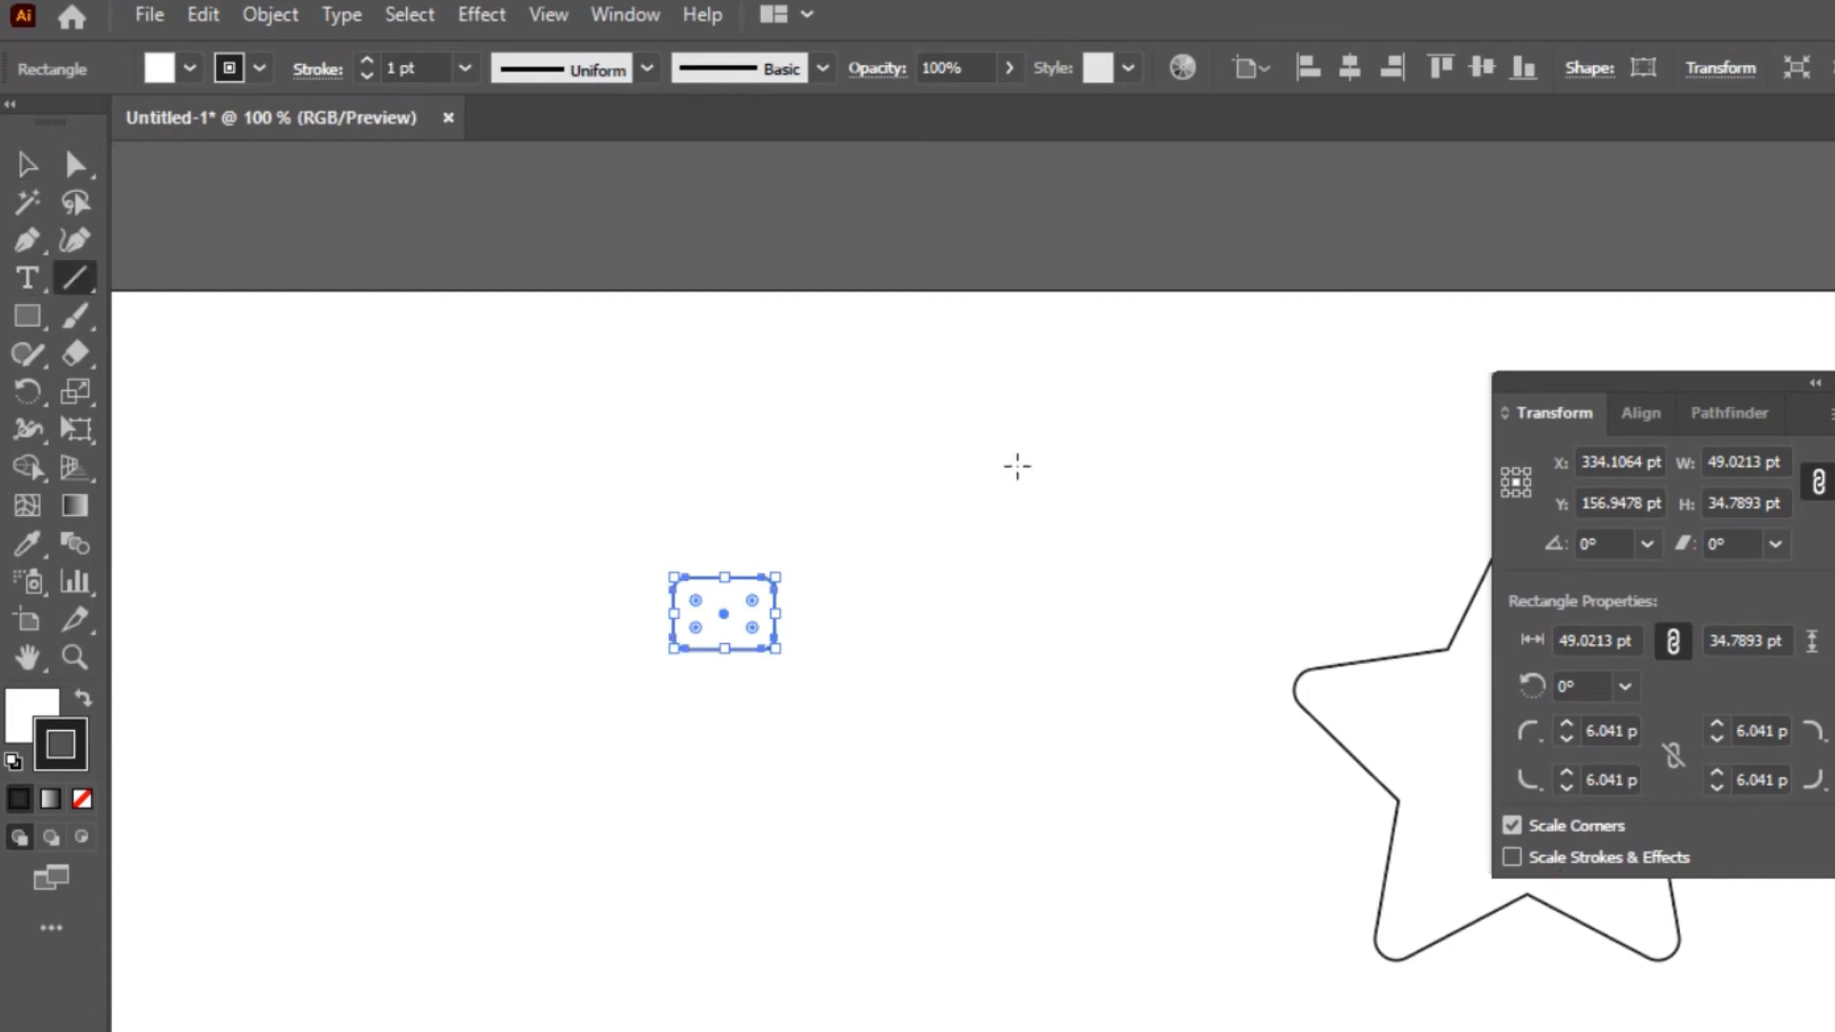
{"action": "left_click_drag", "start_coordinate": [1073, 514], "coordinate": [1069, 875]}
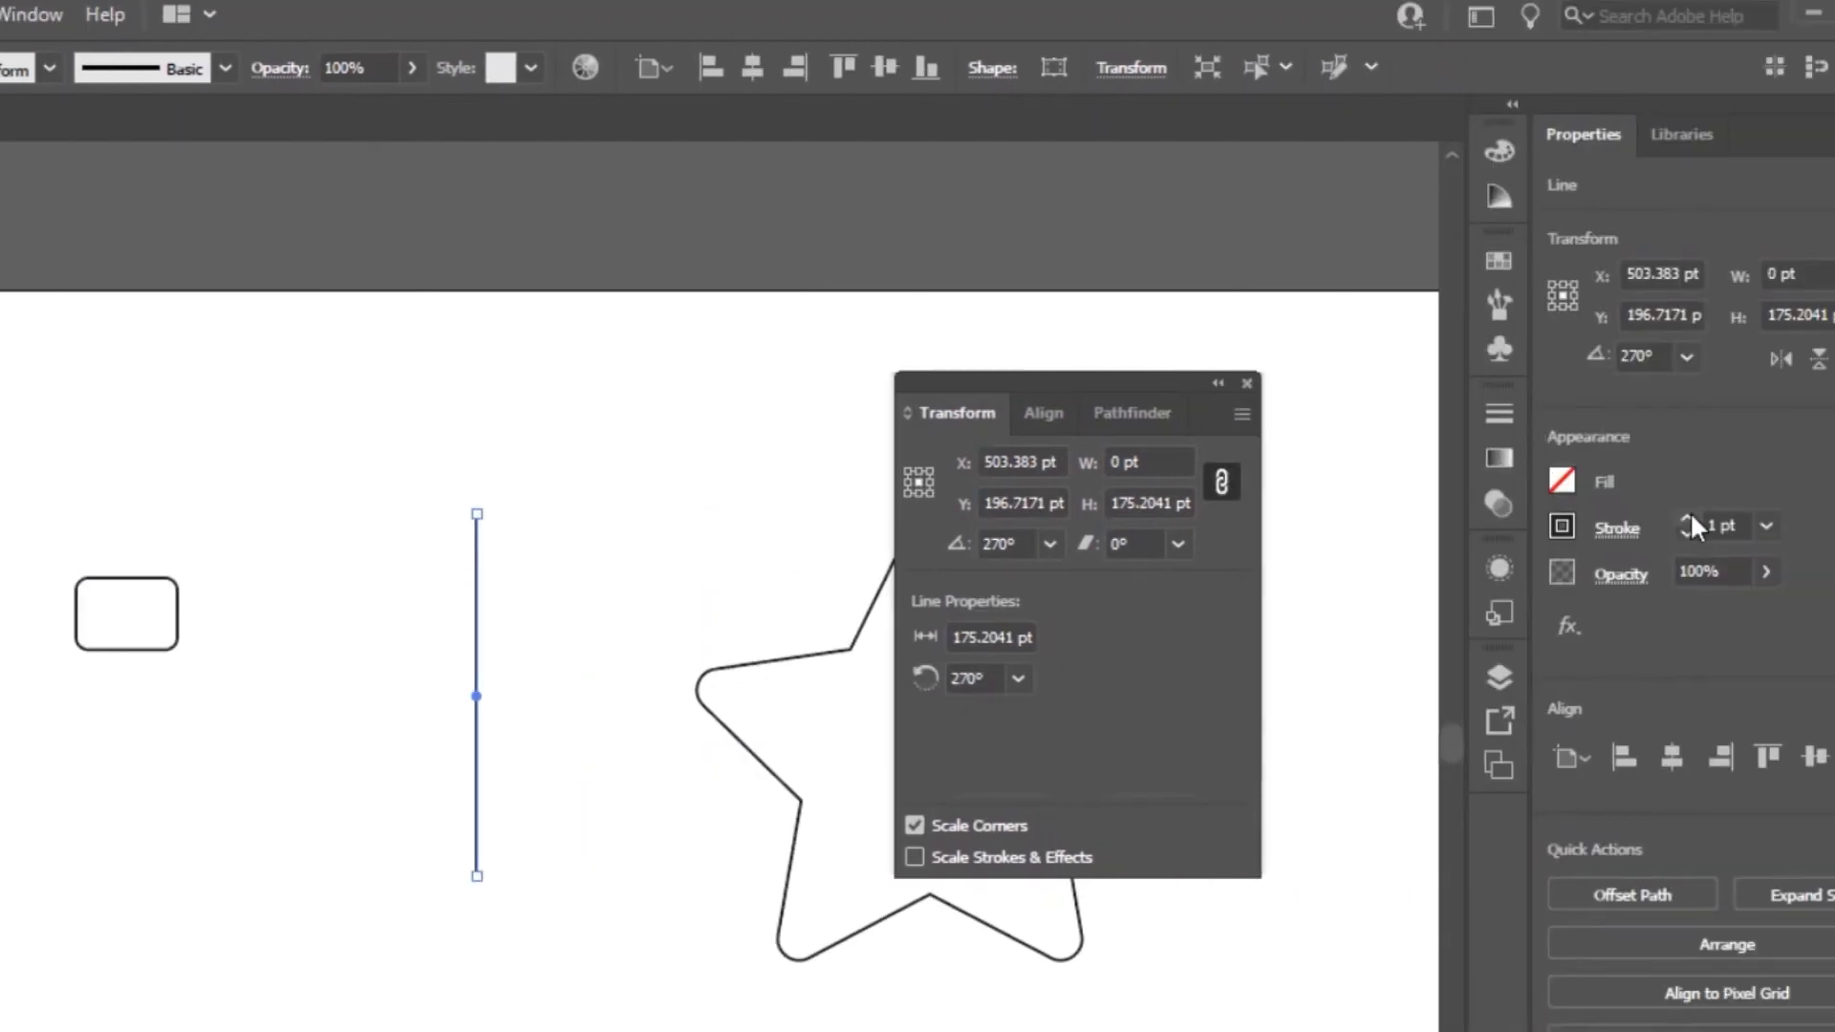
{"action": "left_click", "coordinate": [1688, 519]}
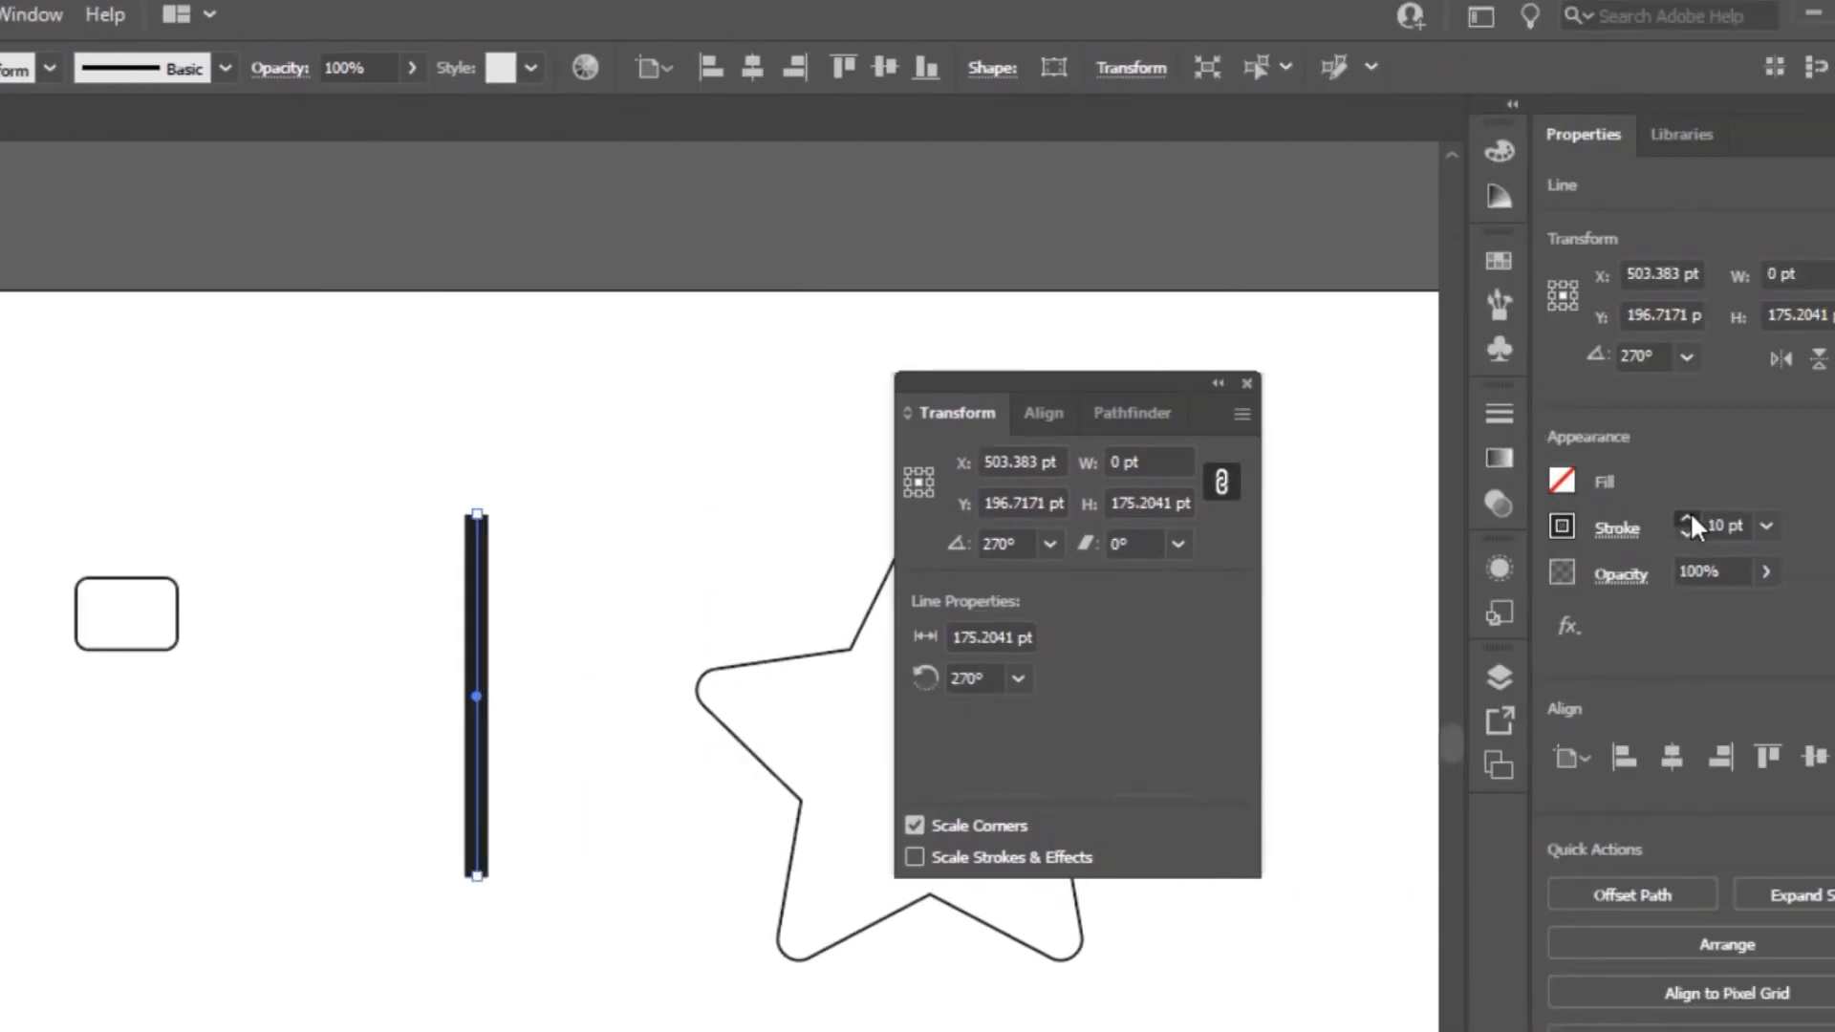
Duplicate the line about 47 pt to its right and scale both lines to about 14 by 51 pt with Scale Strokes & Effects on
{"action": "left_click", "coordinate": [1064, 855]}
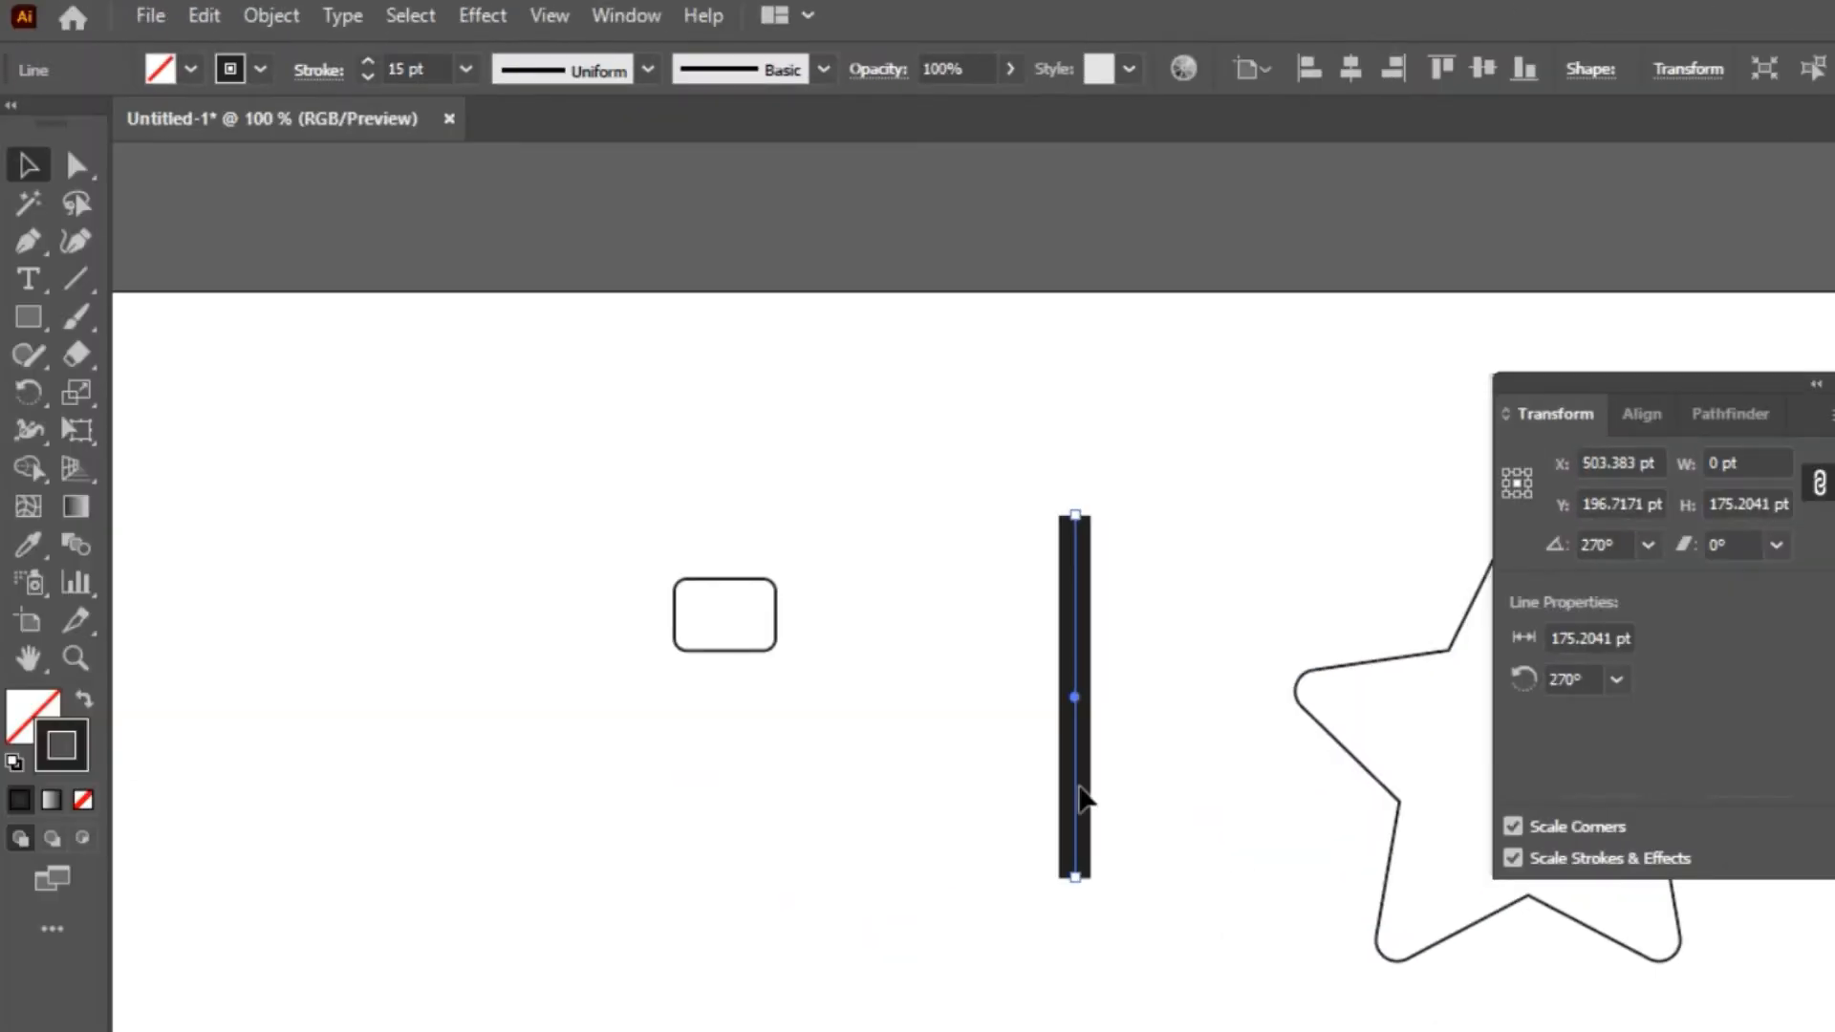
{"action": "left_click_drag", "start_coordinate": [1081, 772], "coordinate": [1178, 765]}
{"action": "left_click_drag", "start_coordinate": [912, 447], "coordinate": [1233, 693]}
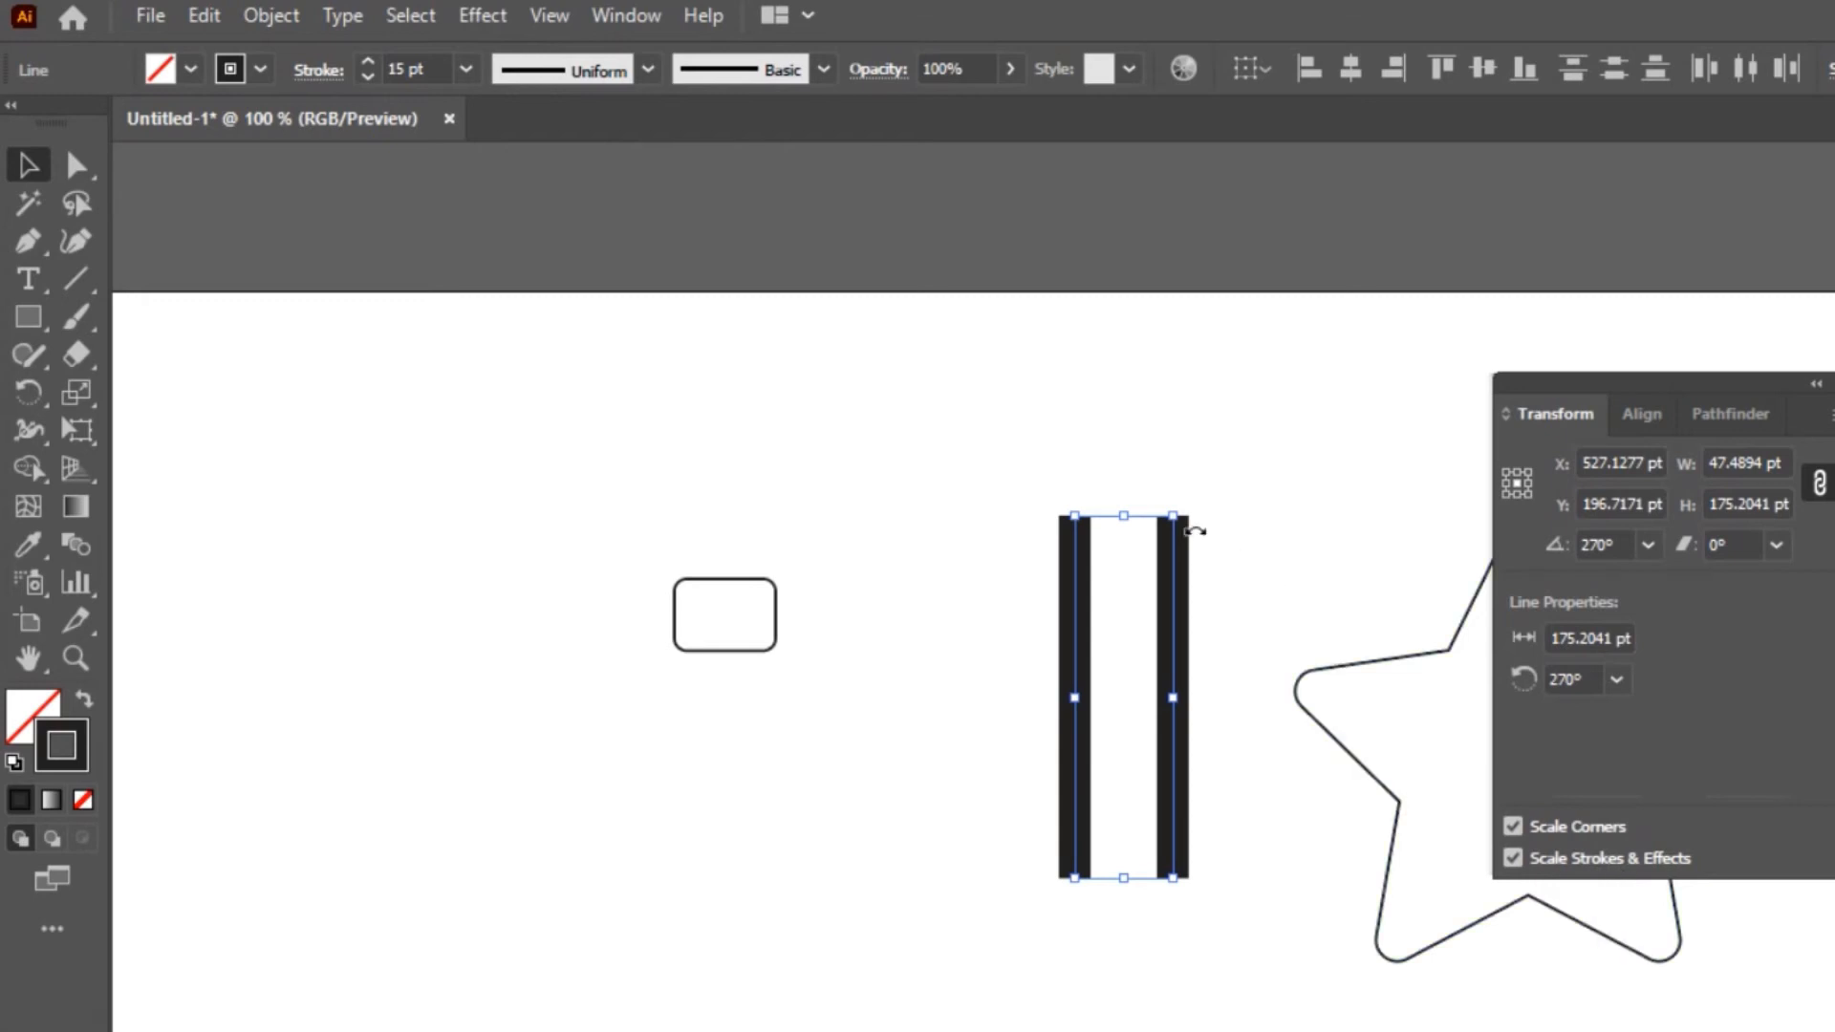
{"action": "left_click_drag", "start_coordinate": [1176, 516], "coordinate": [1112, 726]}
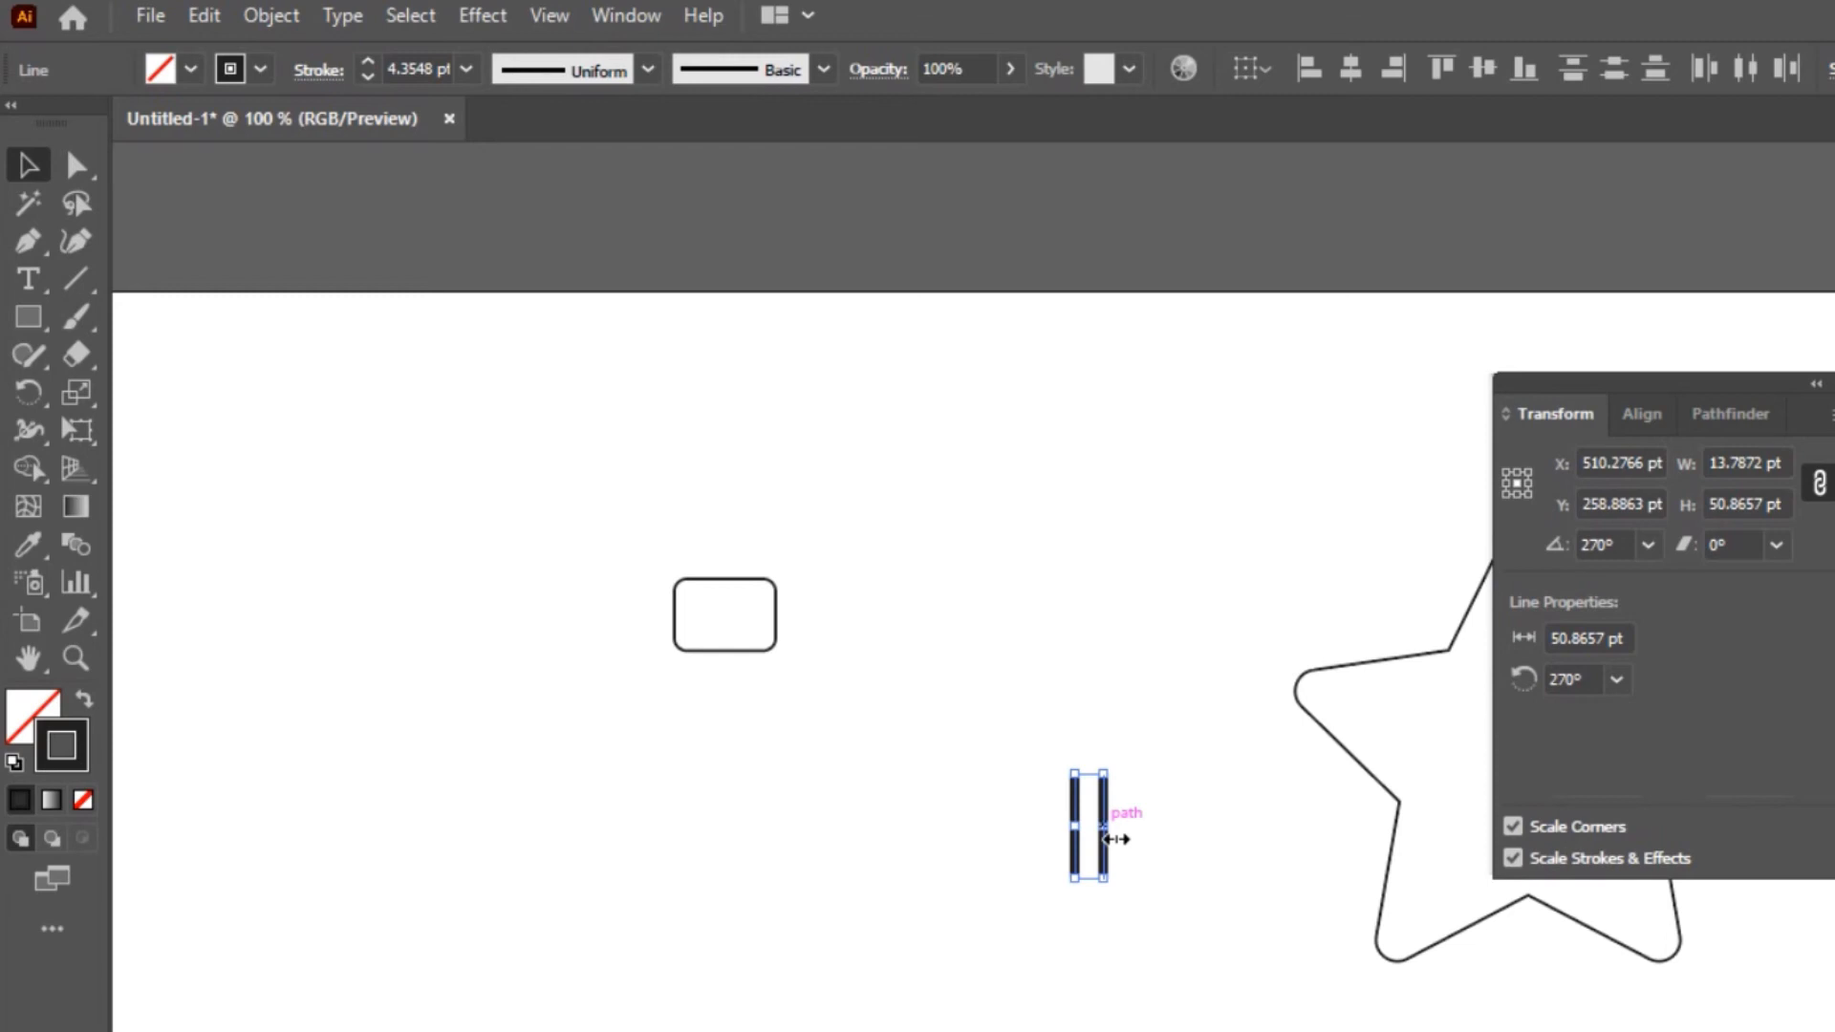
Undo the scaling of the two lines and shrink them to about 16 by 60 pt with Scale Strokes & Effects off
{"action": "key", "text": "ctrl+z"}
{"action": "key", "text": "ctrl+z"}
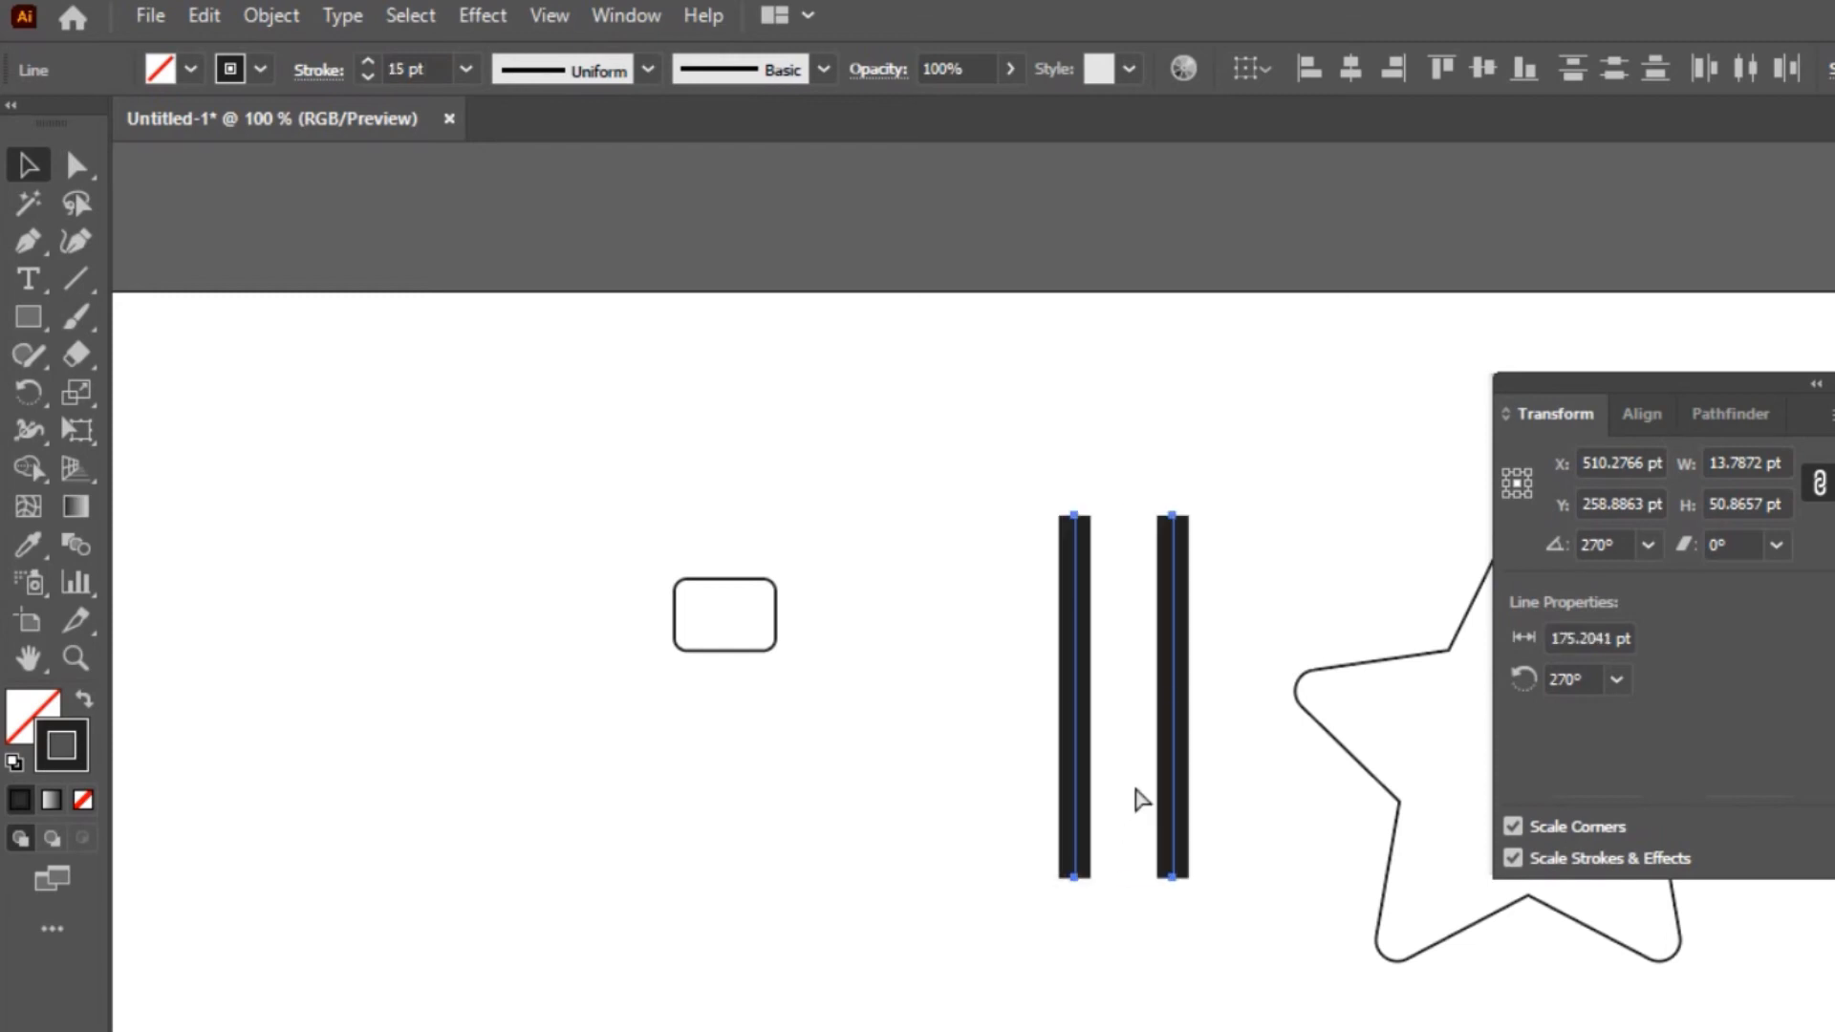
{"action": "left_click", "coordinate": [1603, 865]}
{"action": "mouse_move", "coordinate": [1174, 518]}
{"action": "left_mouse_down"}
{"action": "mouse_move", "coordinate": [1114, 615]}
{"action": "mouse_move", "coordinate": [1233, 512]}
{"action": "mouse_move", "coordinate": [1148, 788]}
{"action": "mouse_move", "coordinate": [1180, 725]}
{"action": "mouse_move", "coordinate": [1172, 769]}
{"action": "left_mouse_up"}
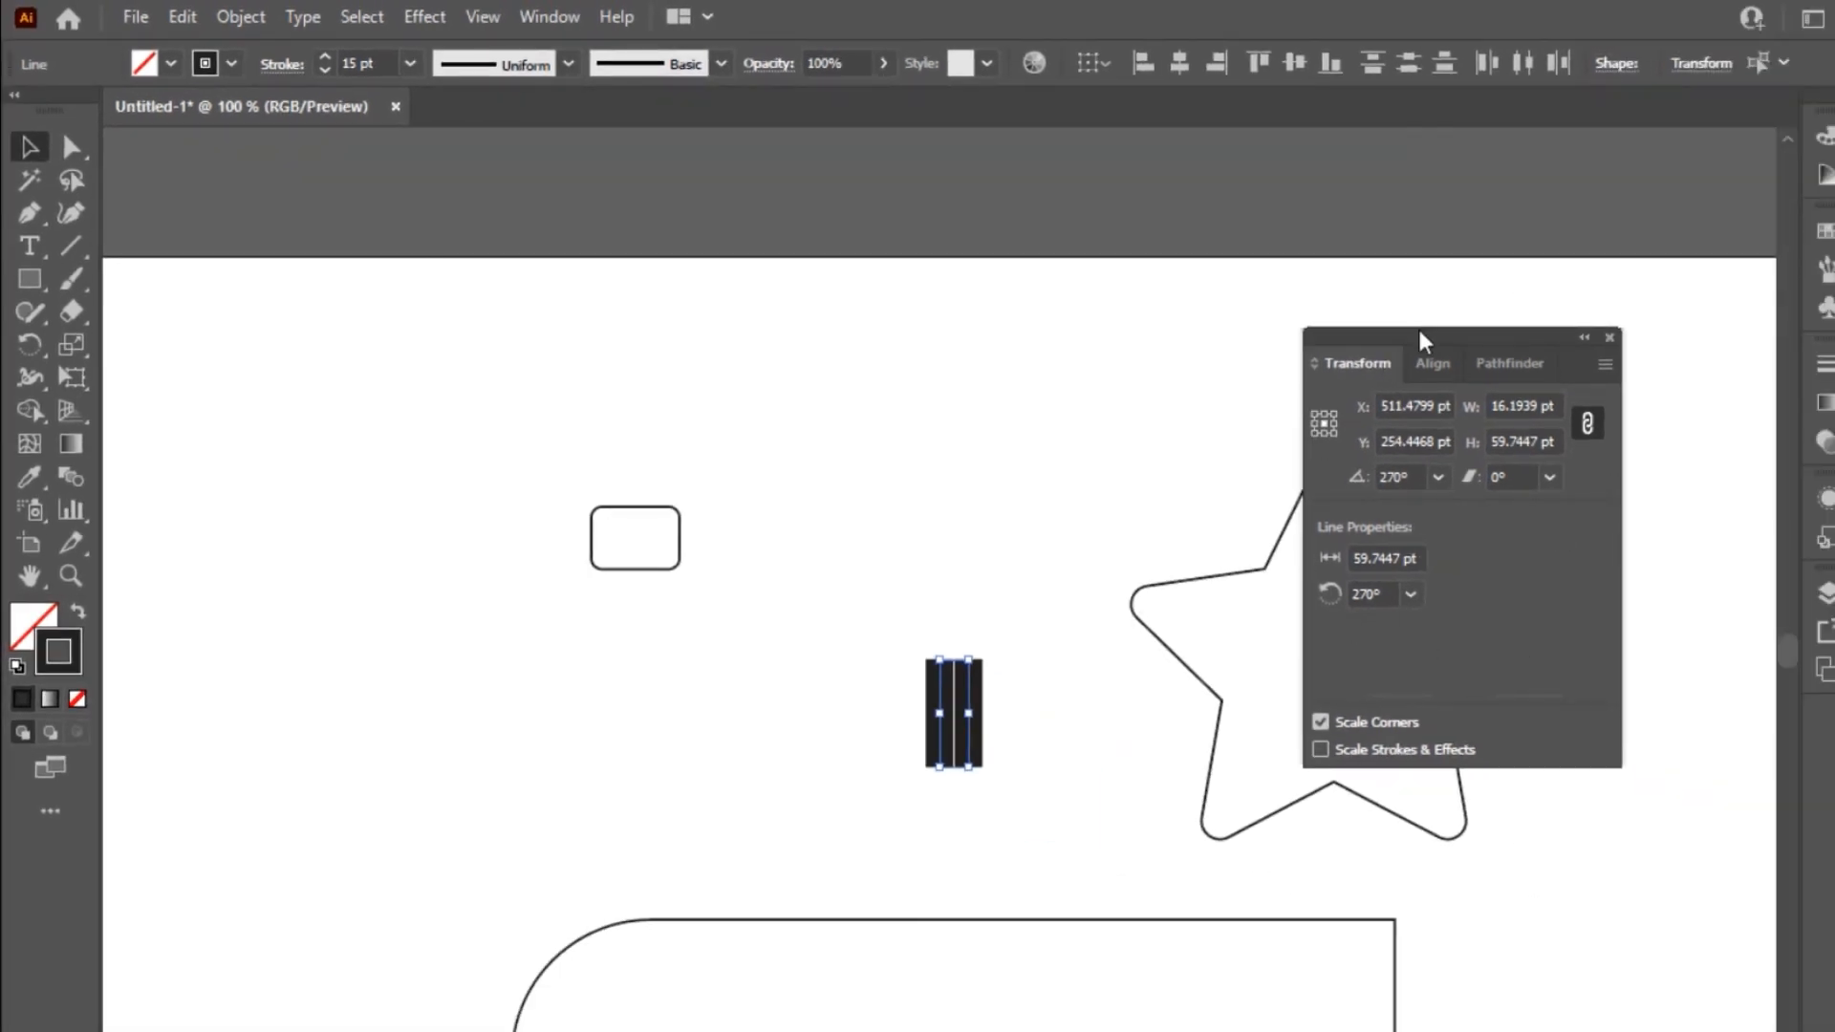
Move the floating Transform panel clear of most of the star and look up its entry in the list of available panels
{"action": "left_click_drag", "start_coordinate": [1420, 333], "coordinate": [1534, 295]}
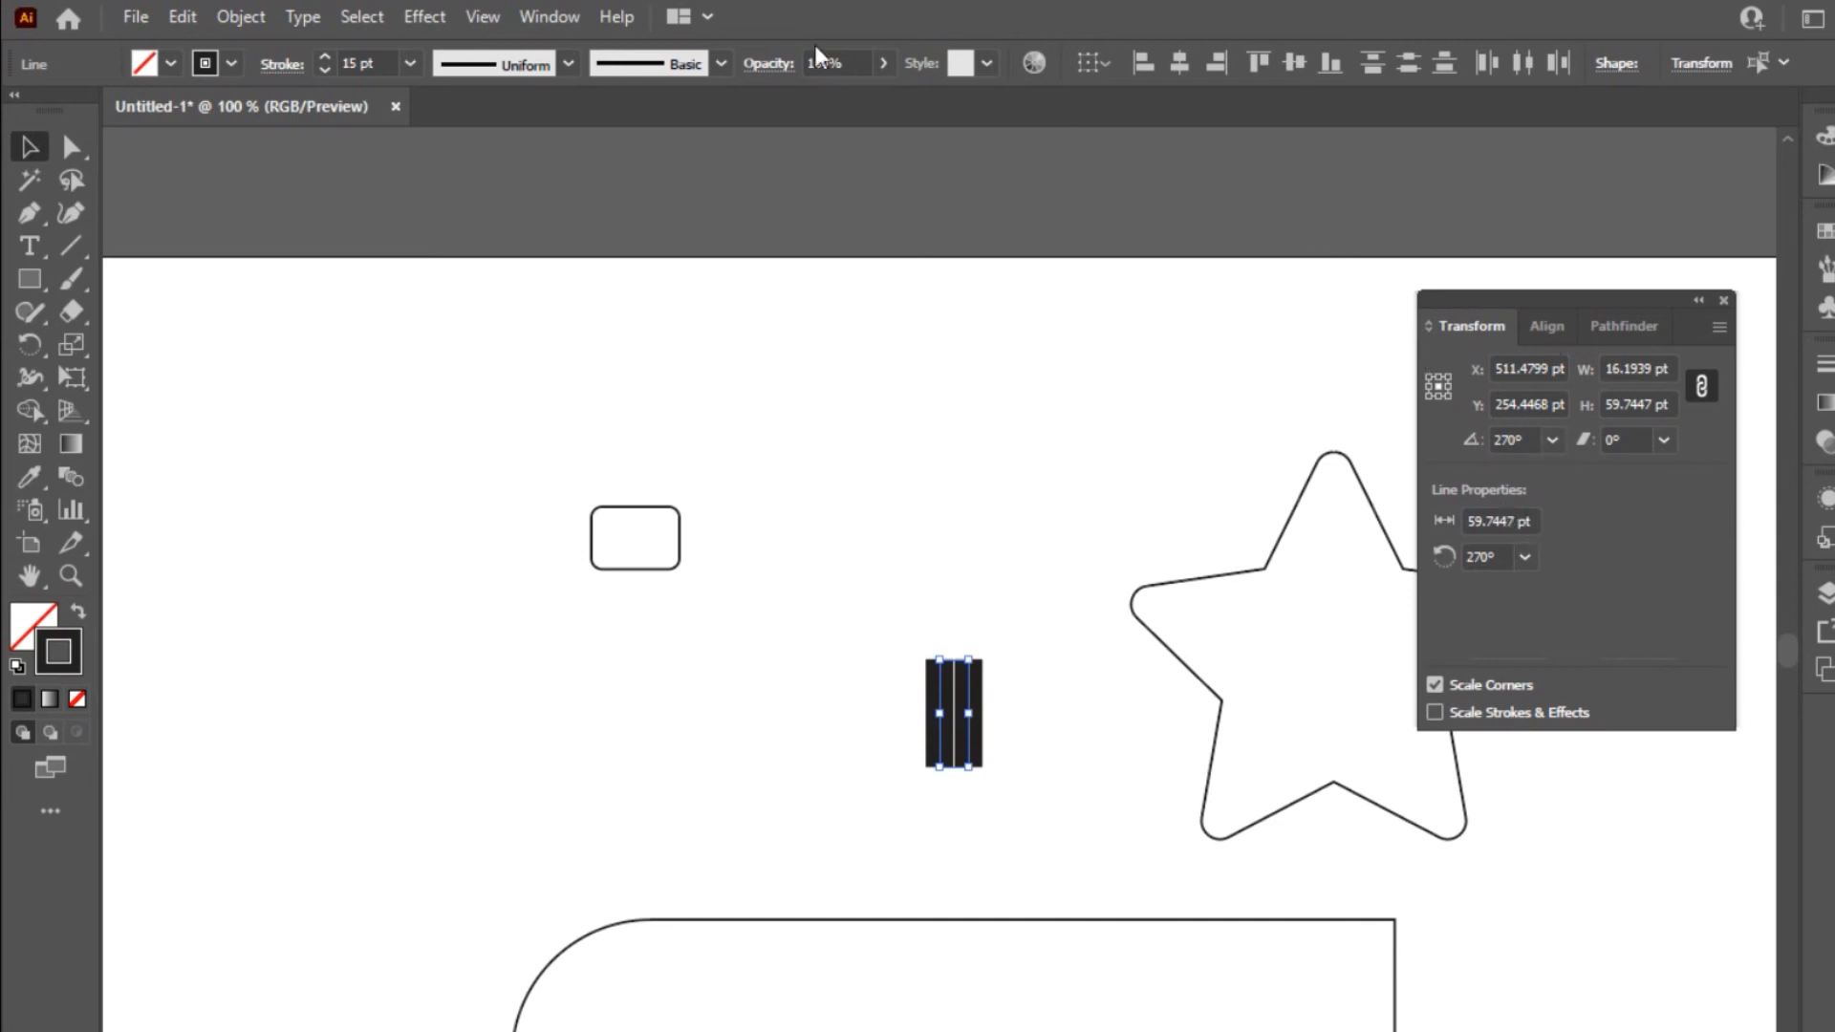
{"action": "left_click", "coordinate": [569, 14]}
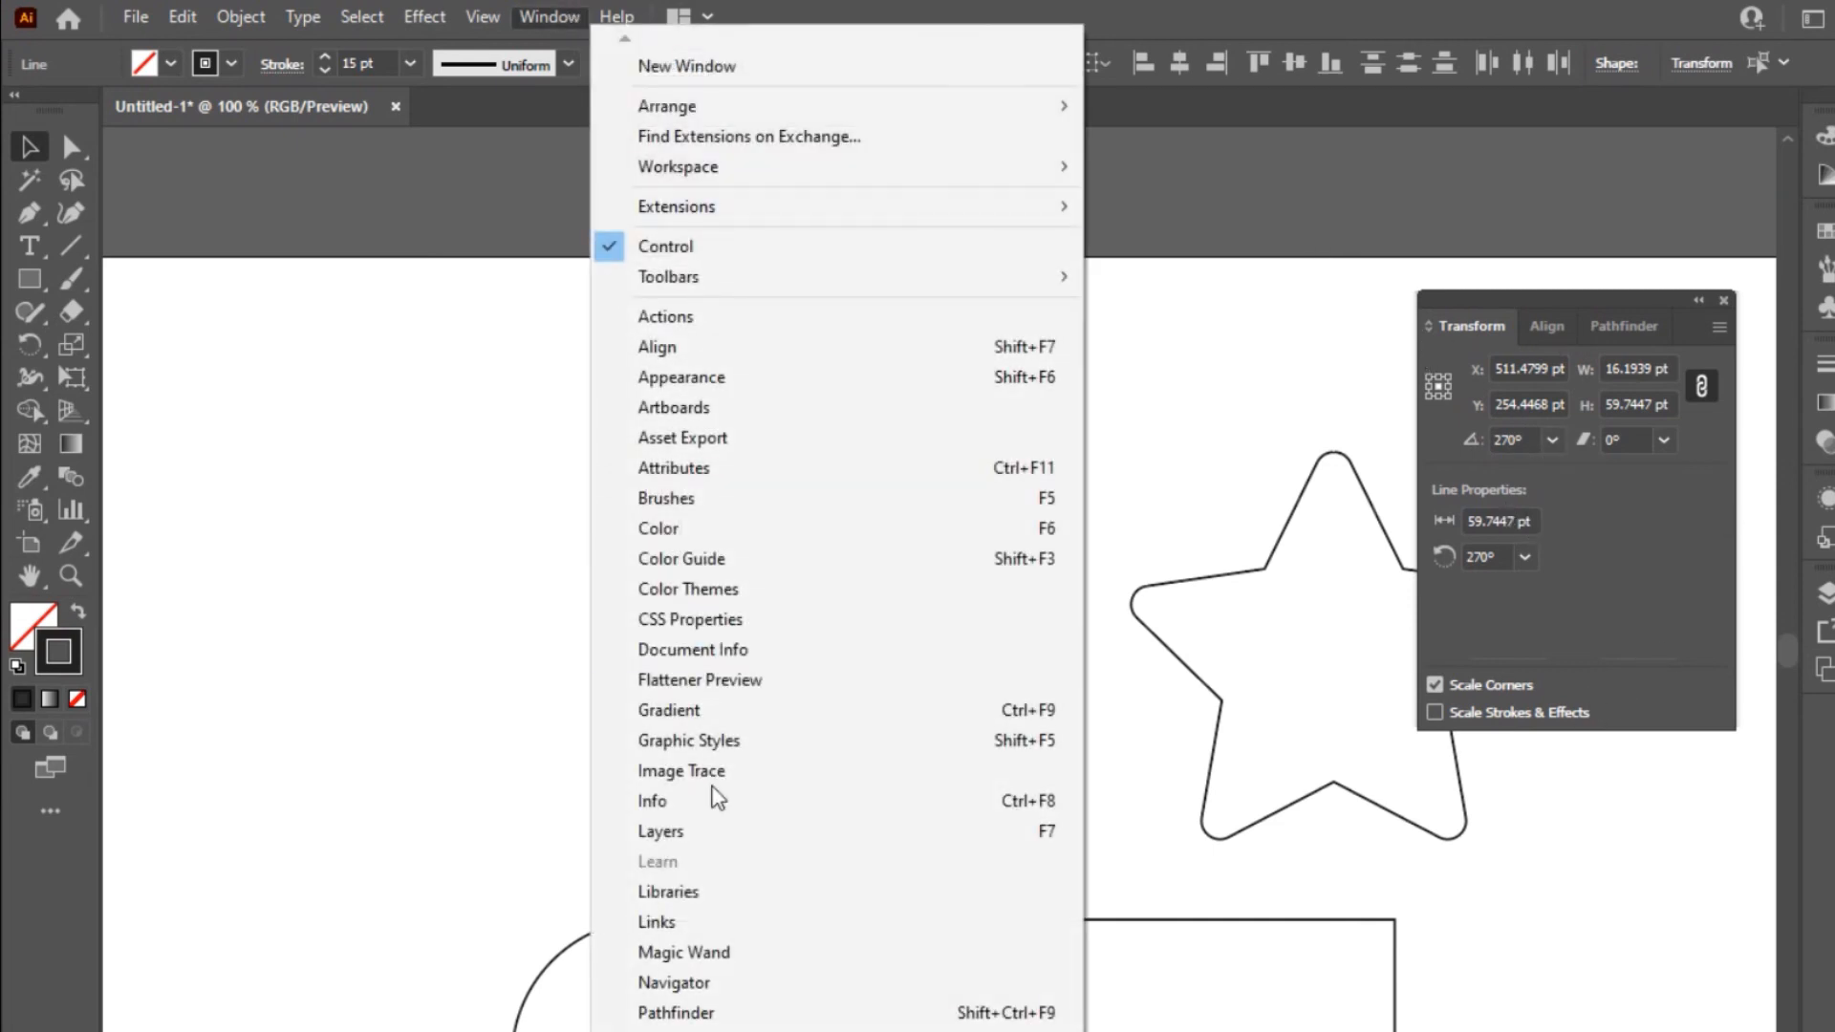
{"action": "scroll", "coordinate": [838, 527], "scroll_direction": "down", "scroll_amount": 6}
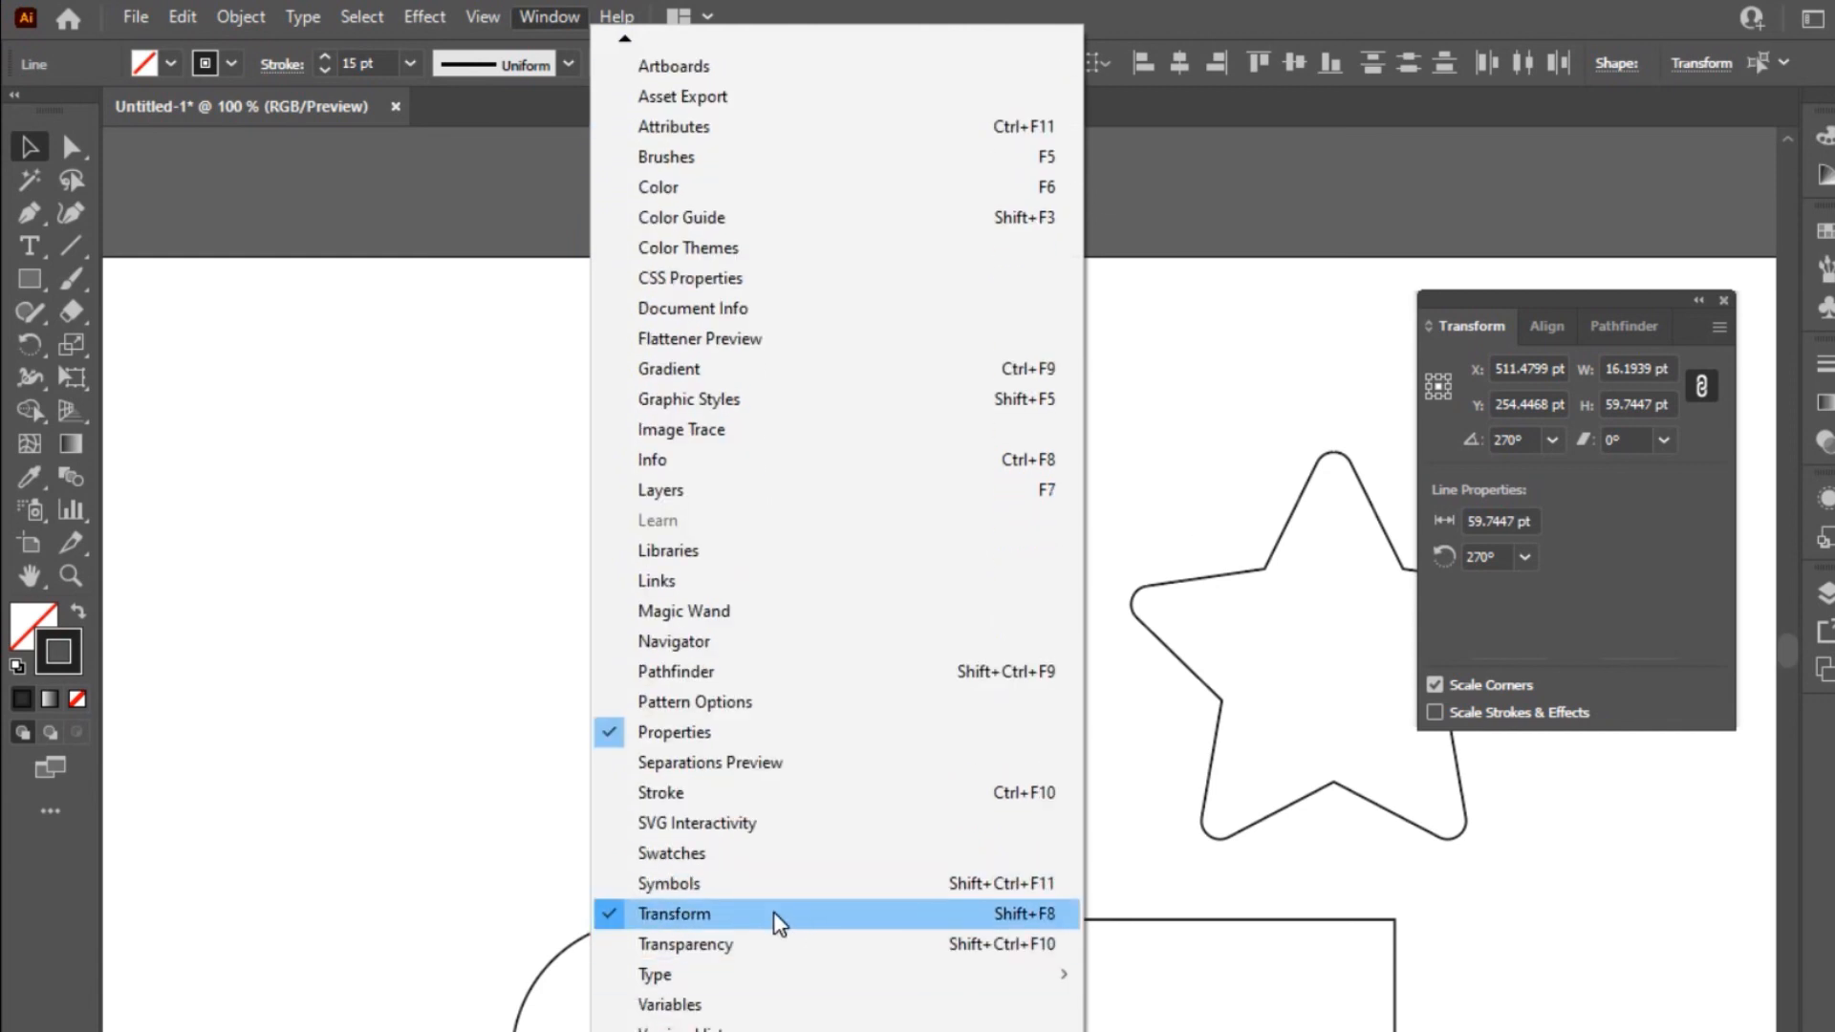
{"action": "left_click", "coordinate": [1636, 625]}
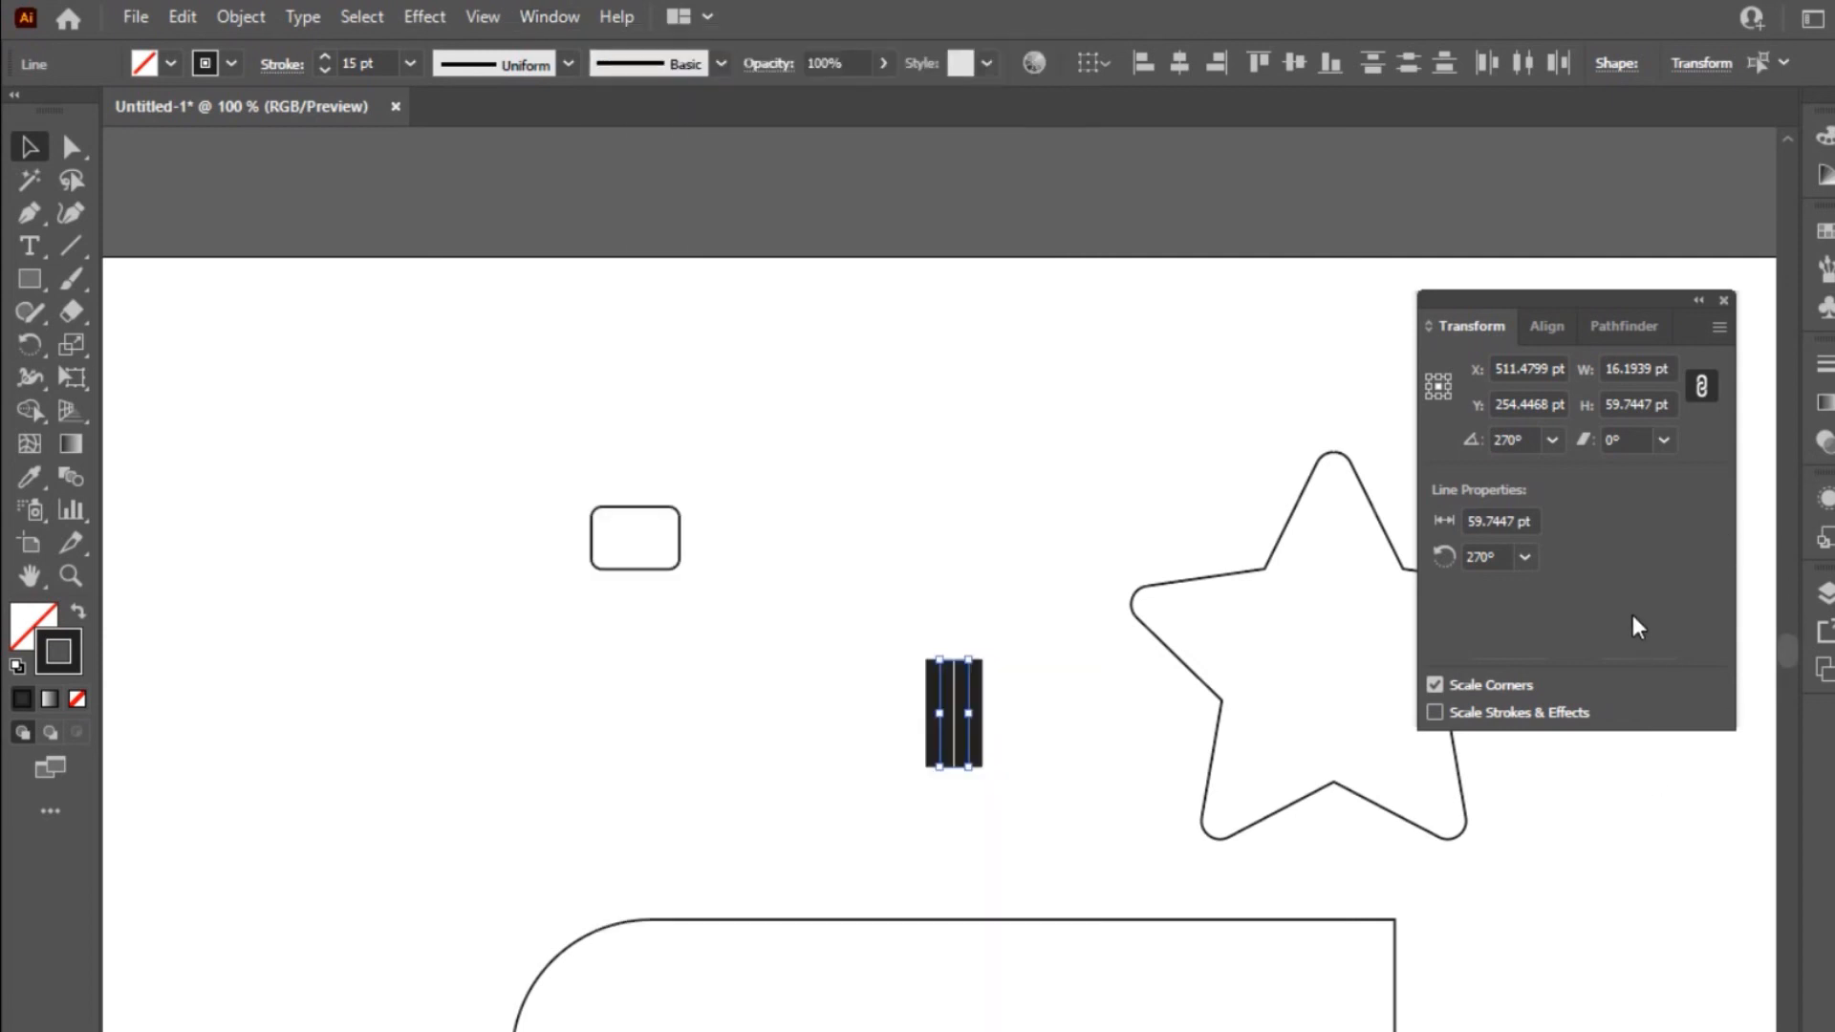